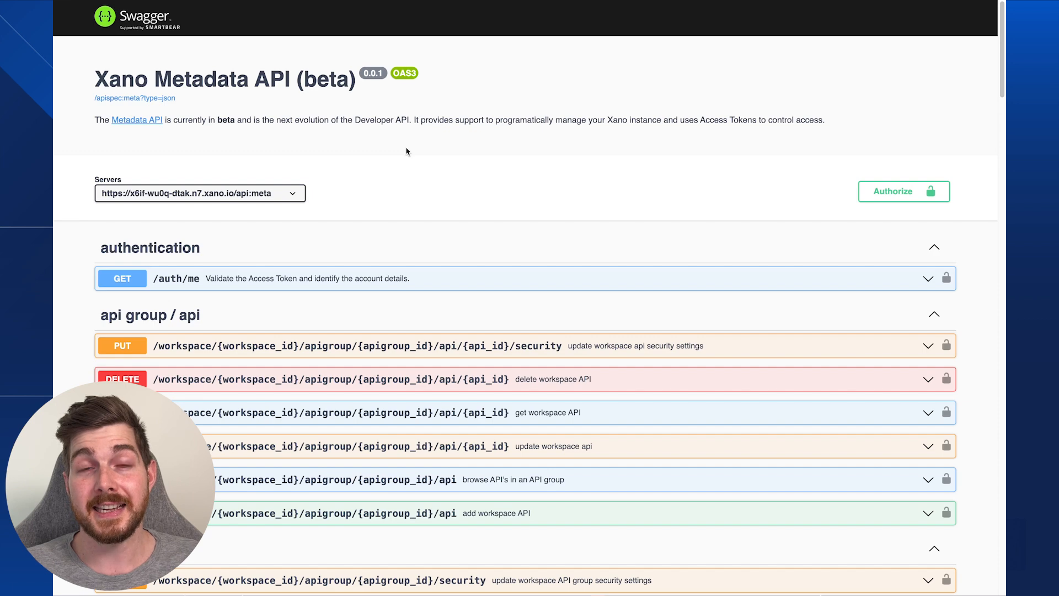
- Scroll the Xano Metadata API Swagger reference down to the task endpoints
{"action": "scroll", "coordinate": [407, 151], "scroll_direction": "down", "scroll_amount": 3}
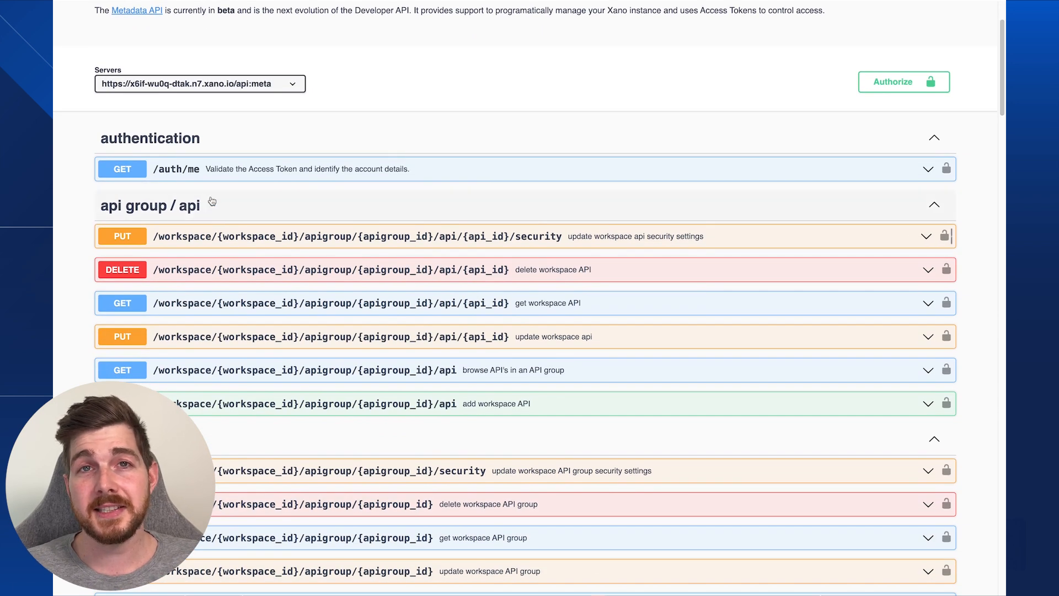
{"action": "scroll", "coordinate": [341, 213], "scroll_direction": "down", "scroll_amount": 3}
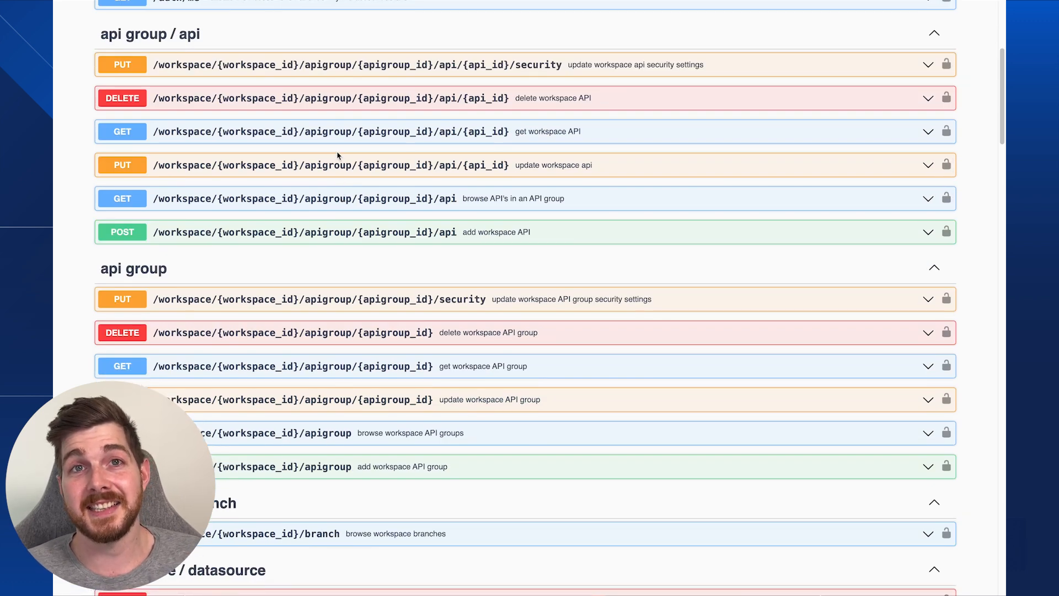
{"action": "scroll", "coordinate": [315, 188], "scroll_direction": "down", "scroll_amount": 5}
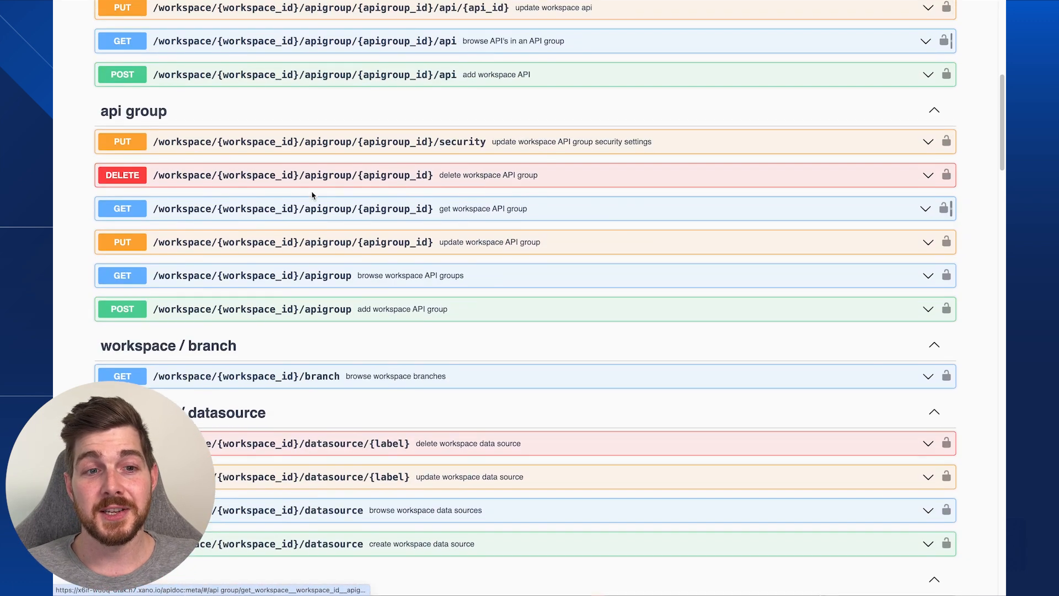
{"action": "scroll", "coordinate": [313, 196], "scroll_direction": "down", "scroll_amount": 5}
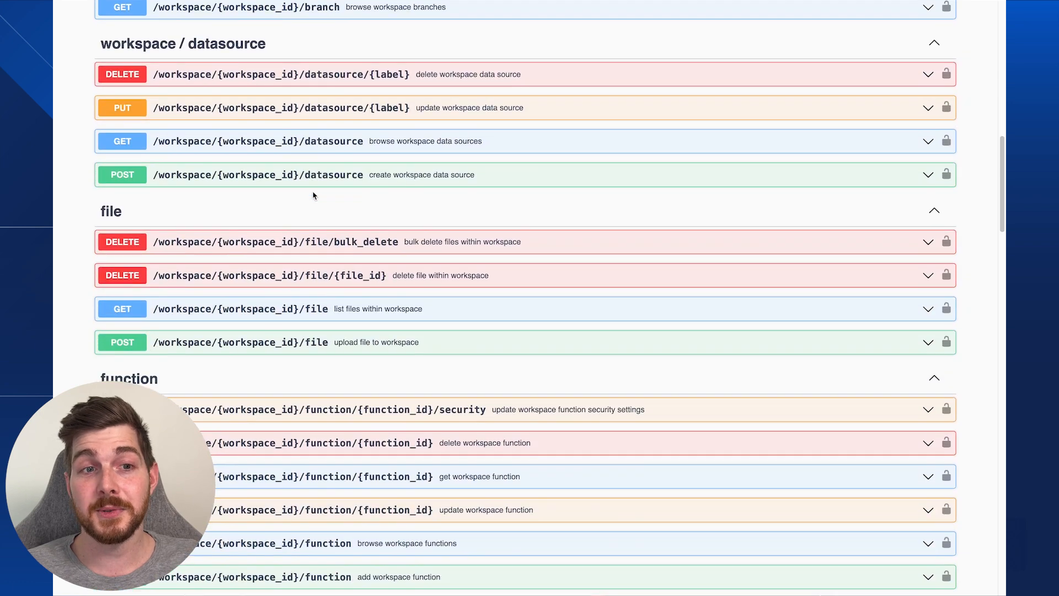
{"action": "scroll", "coordinate": [313, 196], "scroll_direction": "down", "scroll_amount": 4}
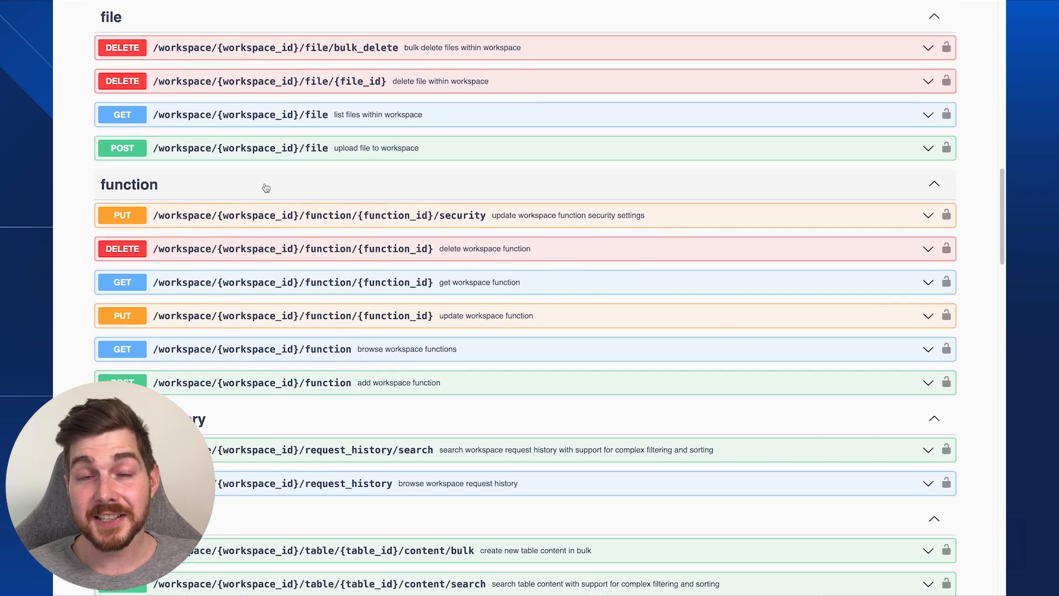
{"action": "scroll", "coordinate": [269, 181], "scroll_direction": "down", "scroll_amount": 8}
{"action": "scroll", "coordinate": [261, 164], "scroll_direction": "down", "scroll_amount": 7}
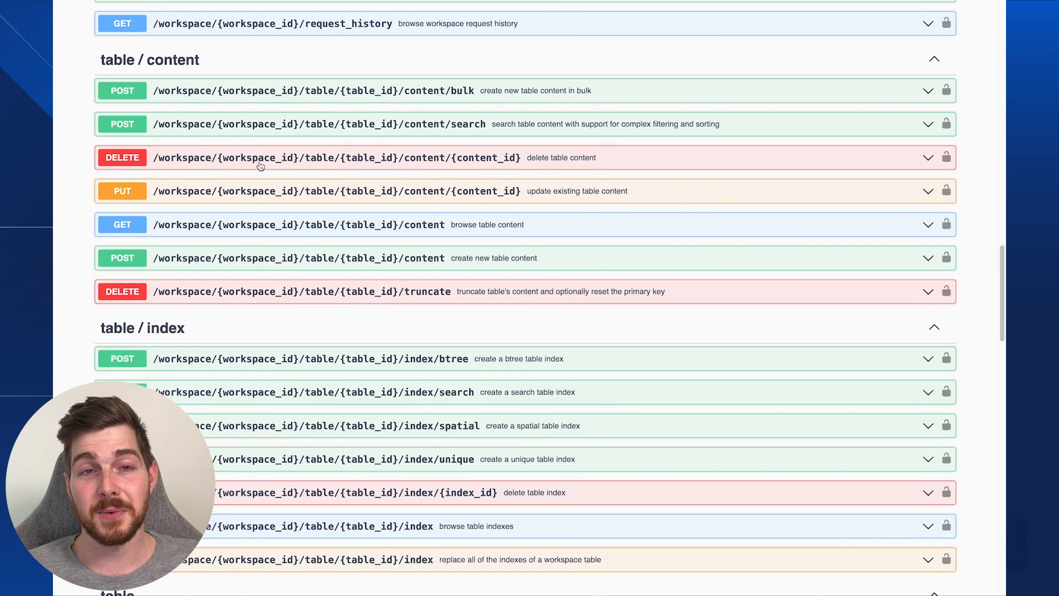
{"action": "scroll", "coordinate": [246, 126], "scroll_direction": "down", "scroll_amount": 20}
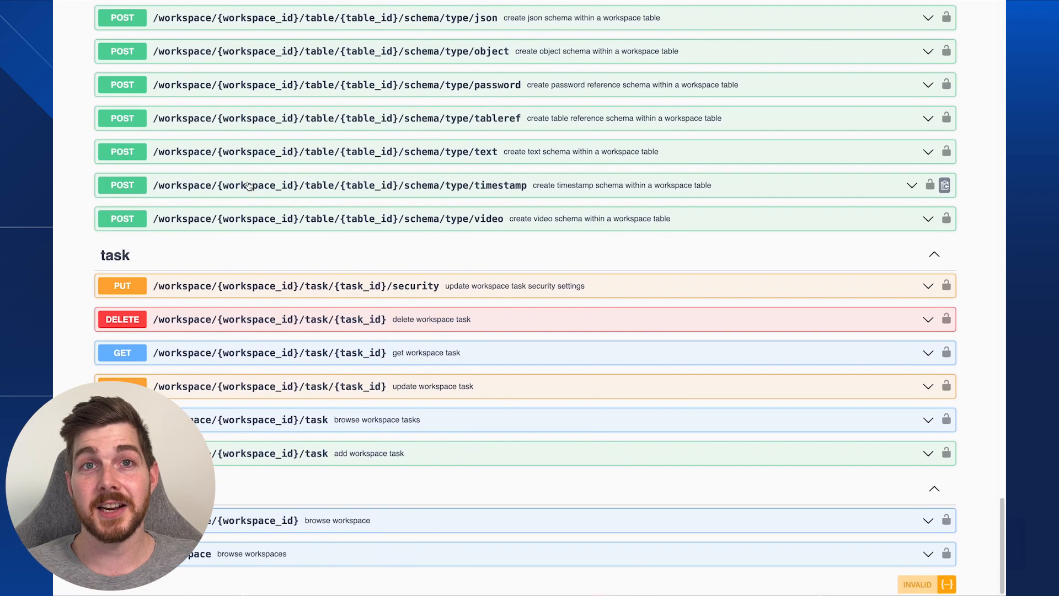
{"action": "scroll", "coordinate": [252, 178], "scroll_direction": "up", "scroll_amount": 15}
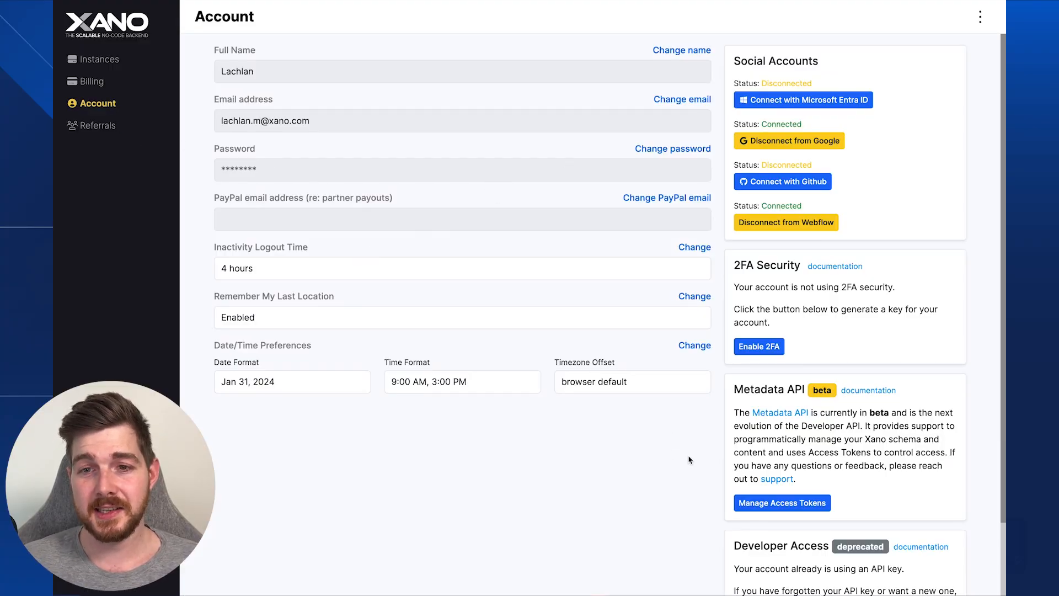
- Create a Metadata API access token named DronaHQ with all scopes and copy its value
{"action": "left_click", "coordinate": [770, 504]}
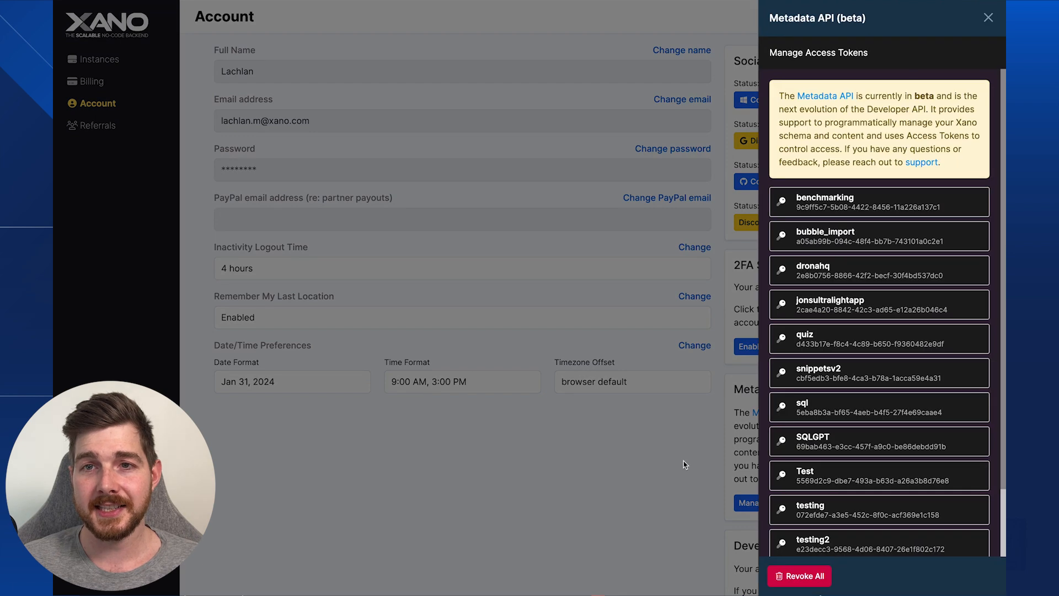
{"action": "scroll", "coordinate": [827, 543], "scroll_direction": "down", "scroll_amount": 2}
{"action": "left_click", "coordinate": [827, 538]}
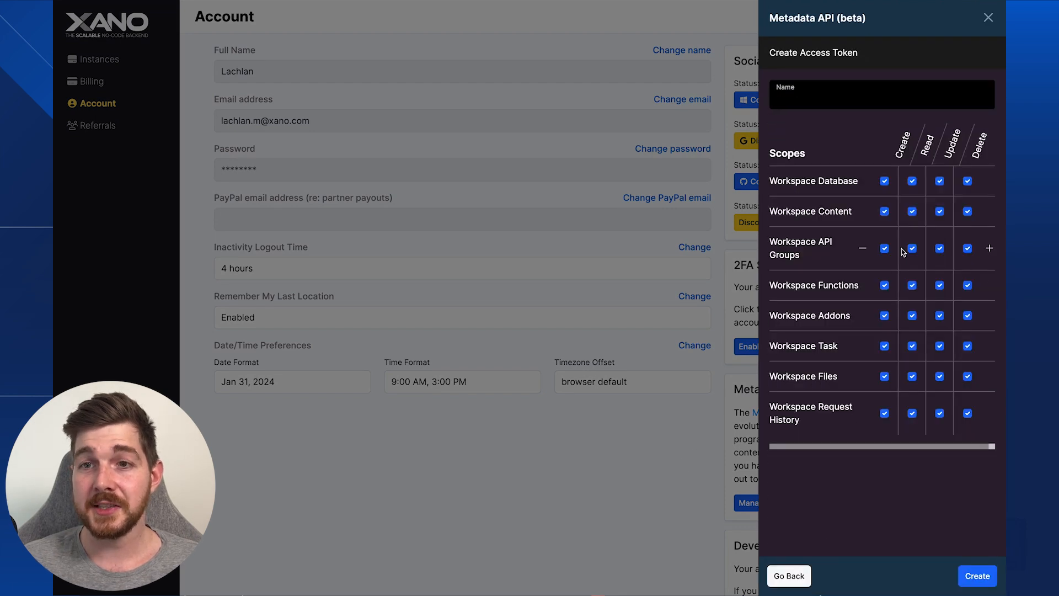
{"action": "mouse_move", "coordinate": [865, 188]}
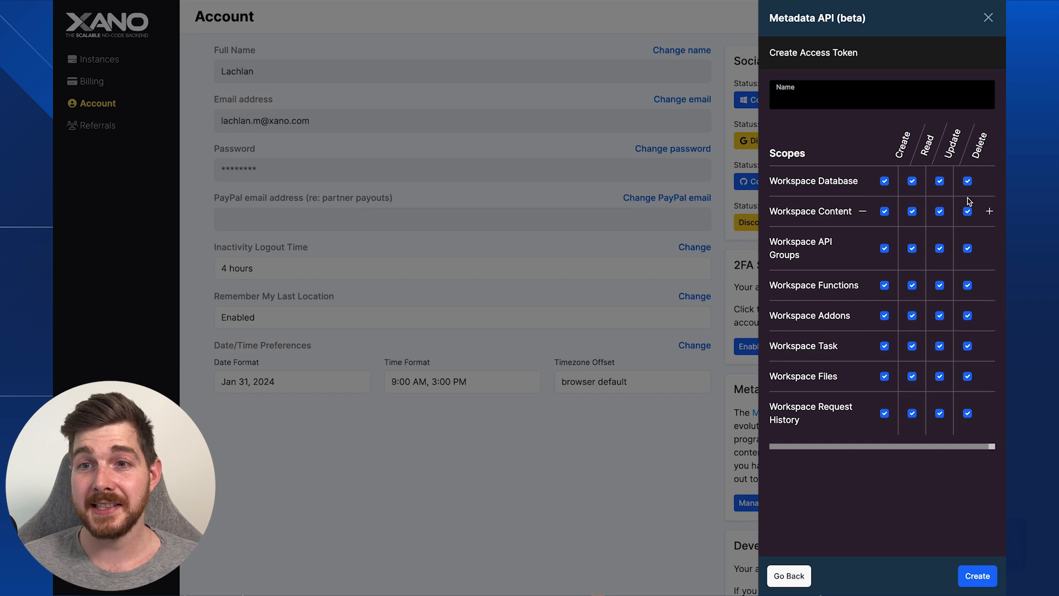
{"action": "type", "text": "D"}
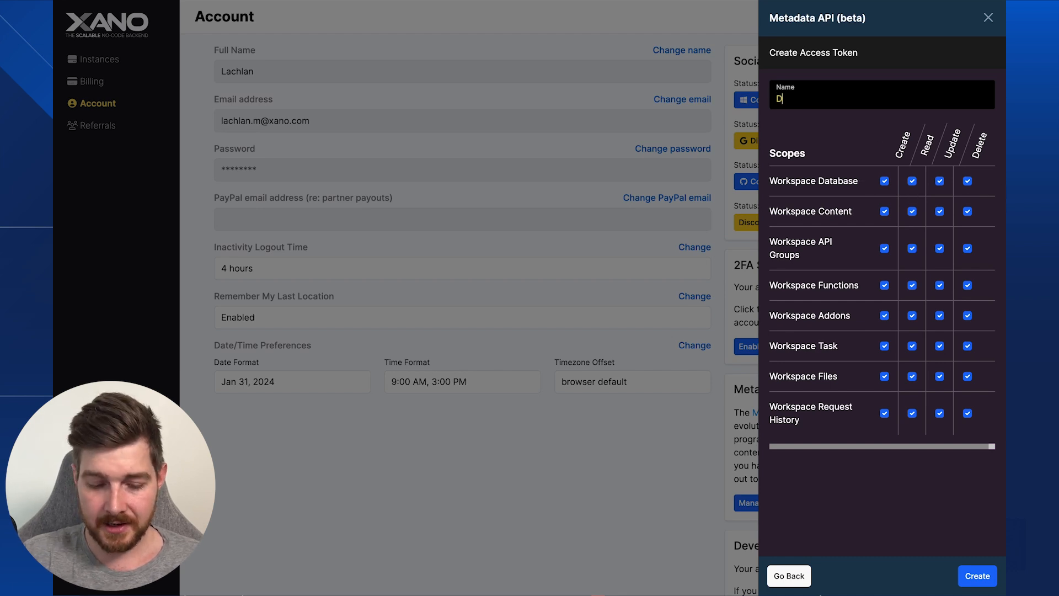
{"action": "type", "text": "ronaHQ"}
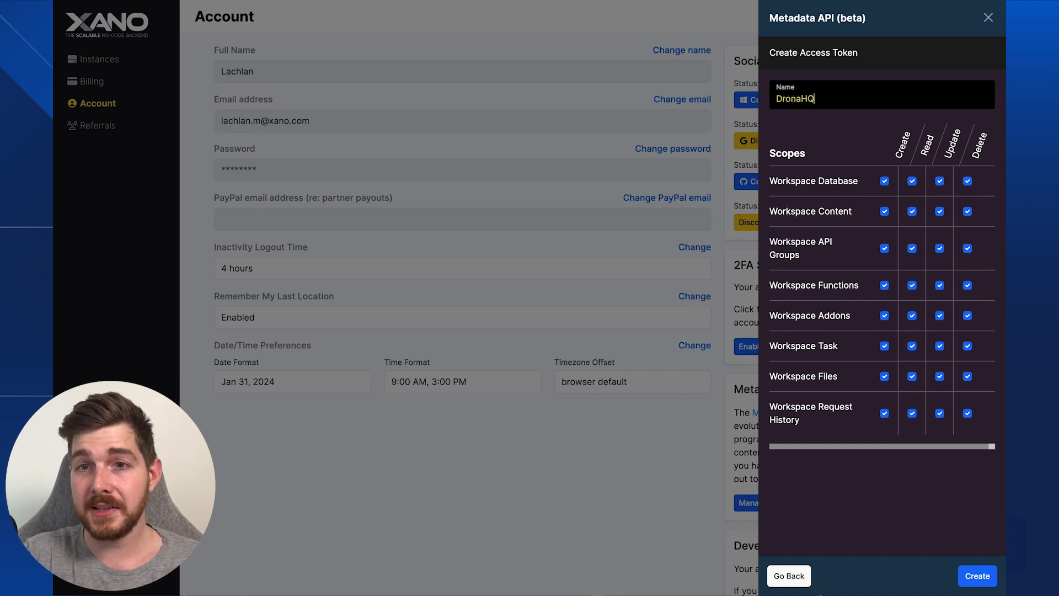
{"action": "left_click", "coordinate": [978, 576]}
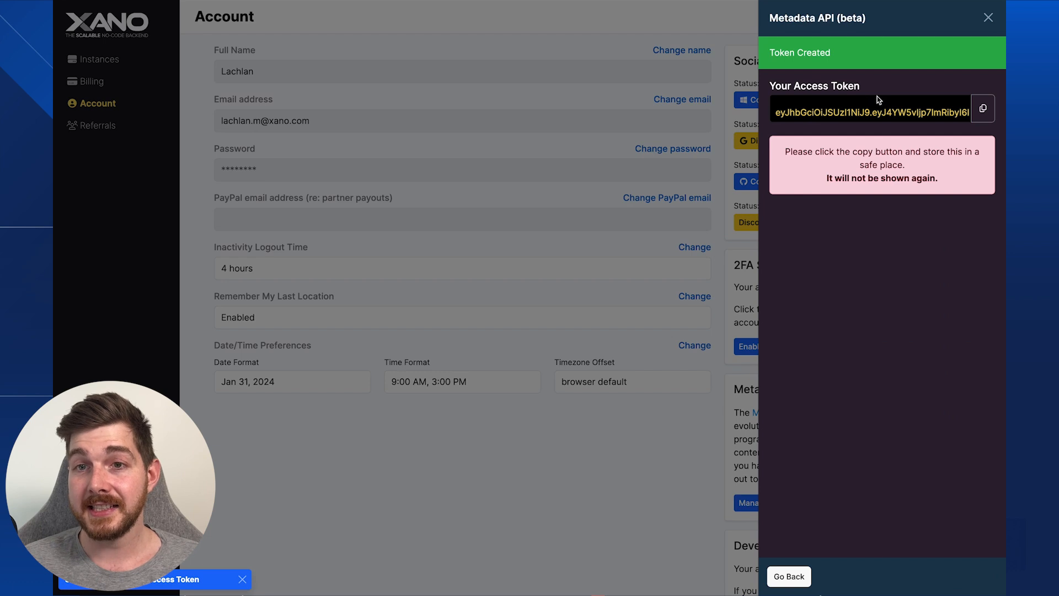
{"action": "left_click", "coordinate": [982, 115]}
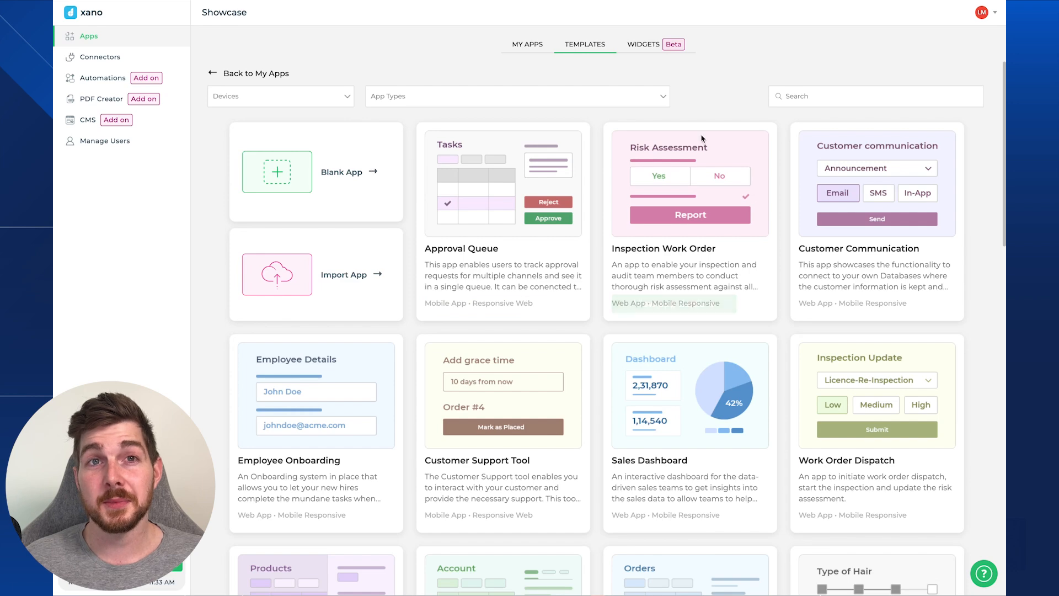
- Start a new DronaHQ app from the CRM template via its demo page
{"action": "scroll", "coordinate": [603, 187], "scroll_direction": "down", "scroll_amount": 9}
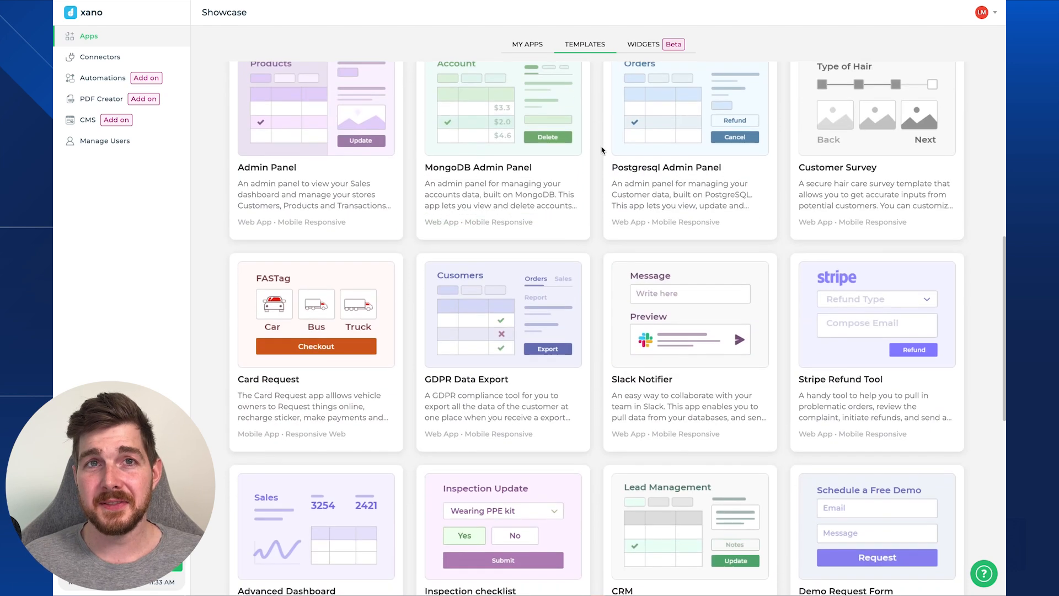
{"action": "scroll", "coordinate": [602, 152], "scroll_direction": "down", "scroll_amount": 7}
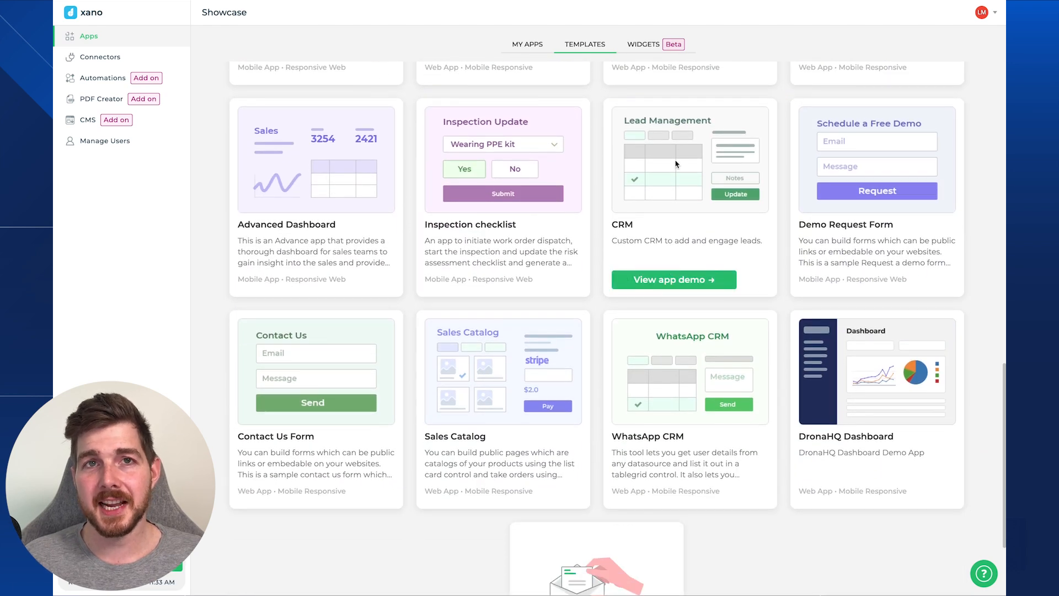
{"action": "left_click", "coordinate": [678, 284]}
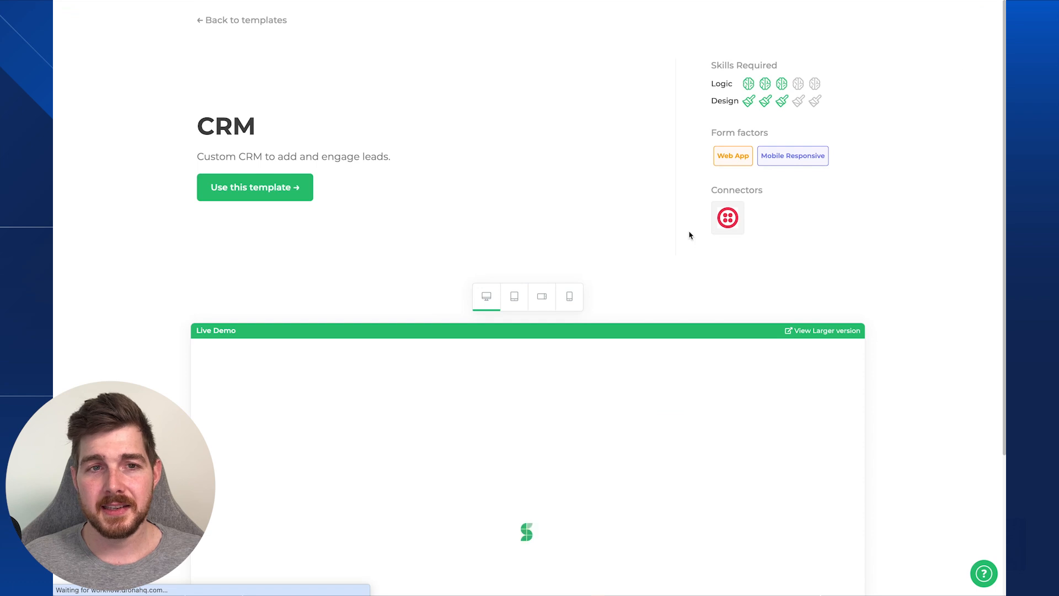
{"action": "left_click", "coordinate": [248, 195]}
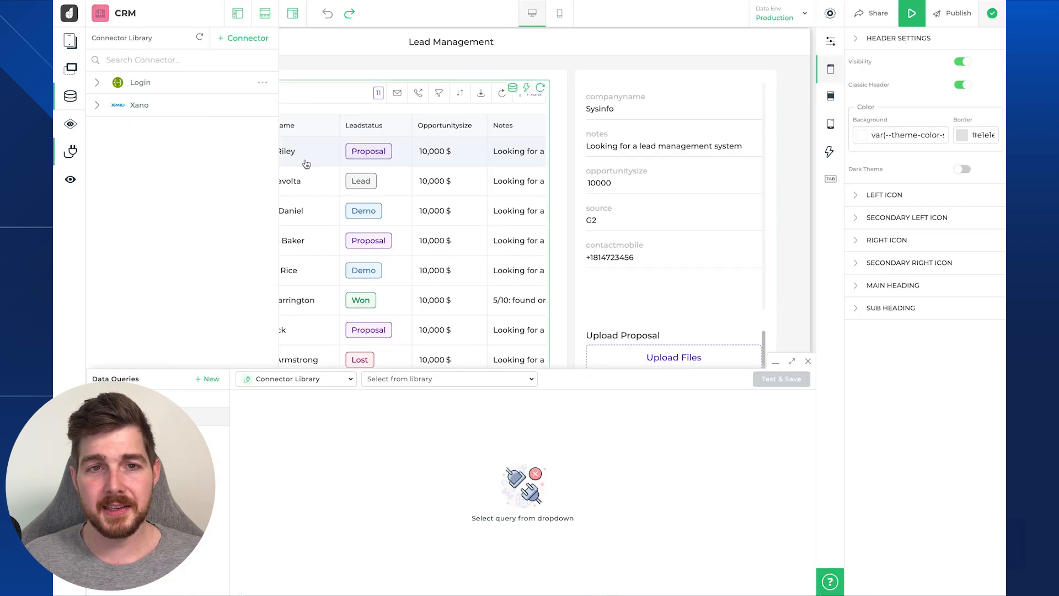
- Collapse the data queries area and show the app's Screens list
{"action": "left_click", "coordinate": [70, 96]}
{"action": "left_click", "coordinate": [70, 41]}
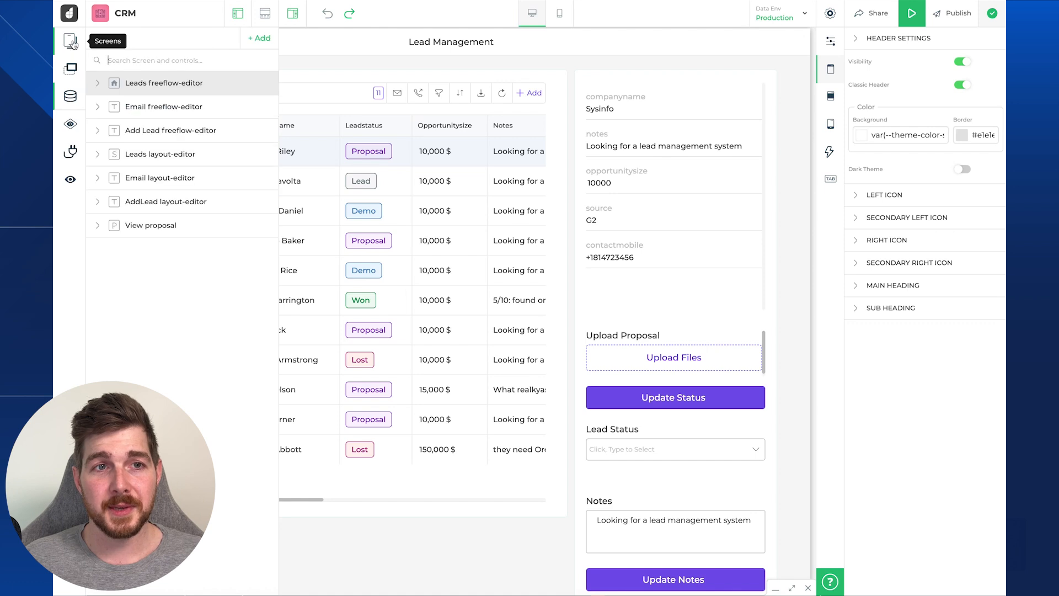
{"action": "left_click", "coordinate": [70, 41]}
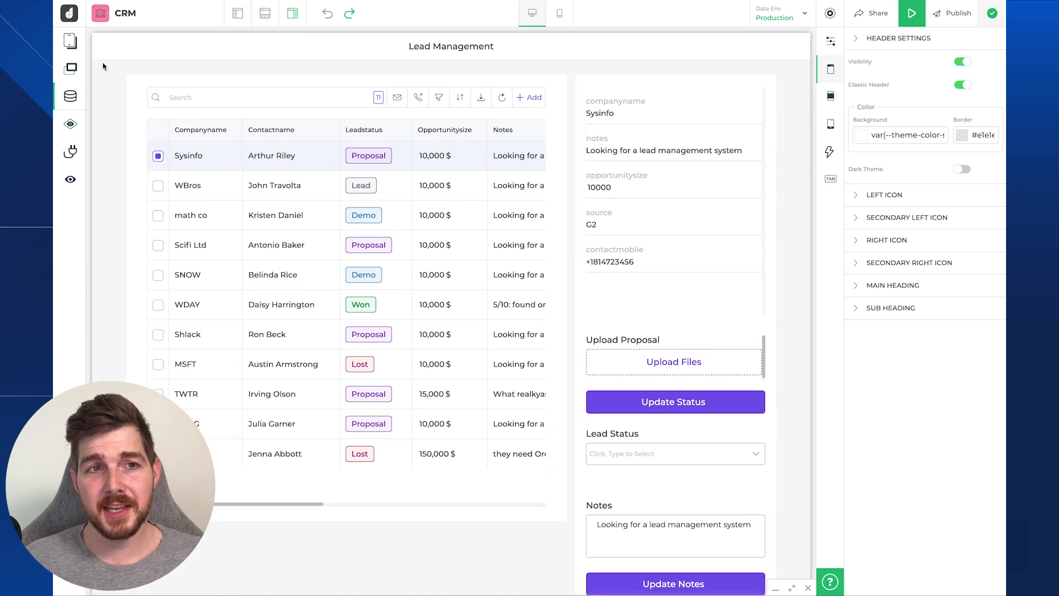
{"action": "left_click", "coordinate": [70, 40]}
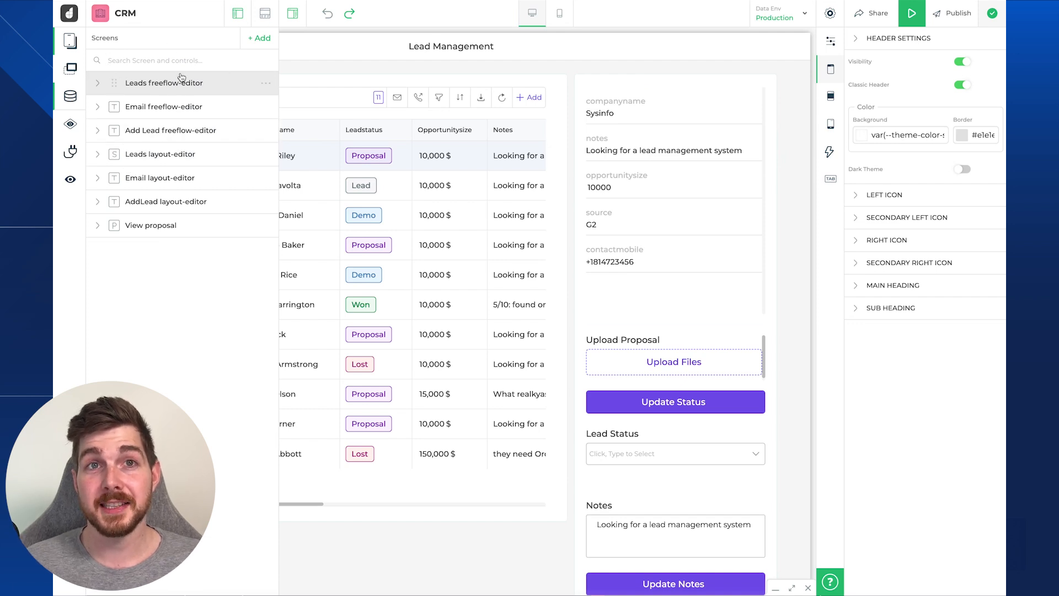
- Browse Controls, then Data Queries, then the Connector Library listing Login and Xano
{"action": "left_click", "coordinate": [70, 67]}
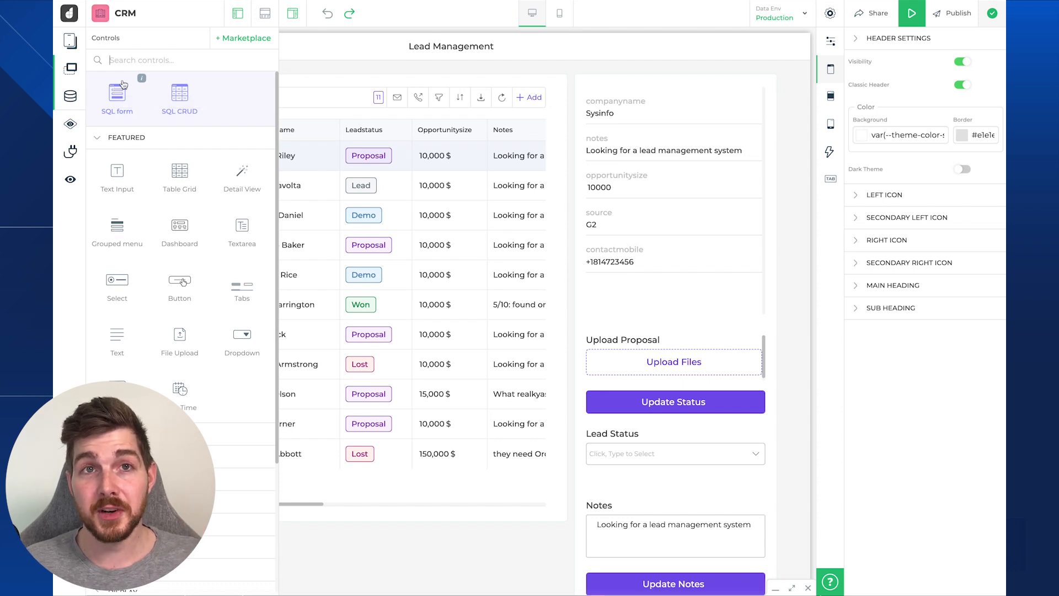
{"action": "left_click", "coordinate": [74, 99]}
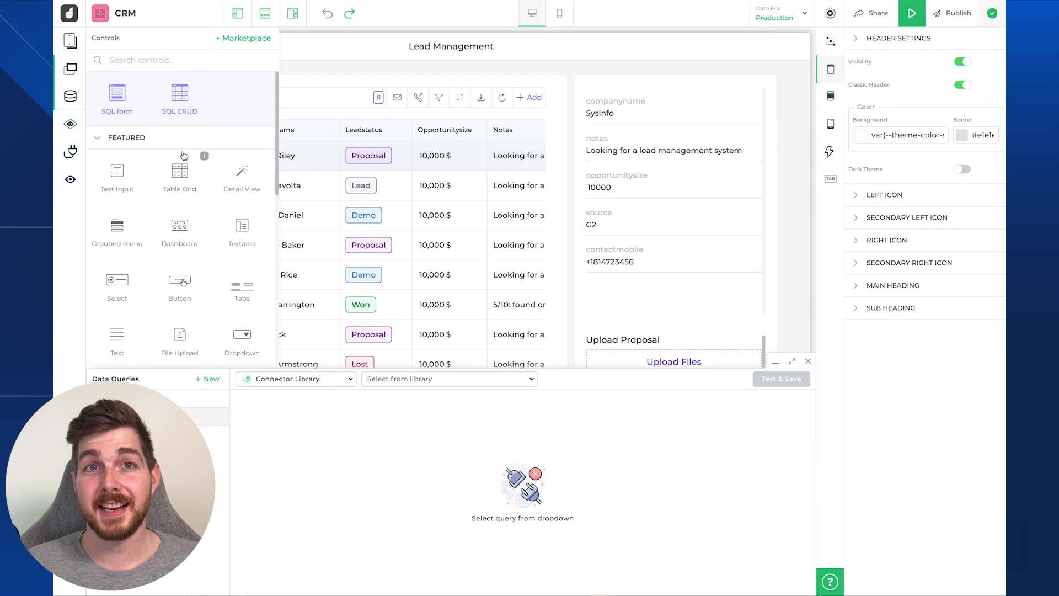
{"action": "left_click", "coordinate": [71, 152]}
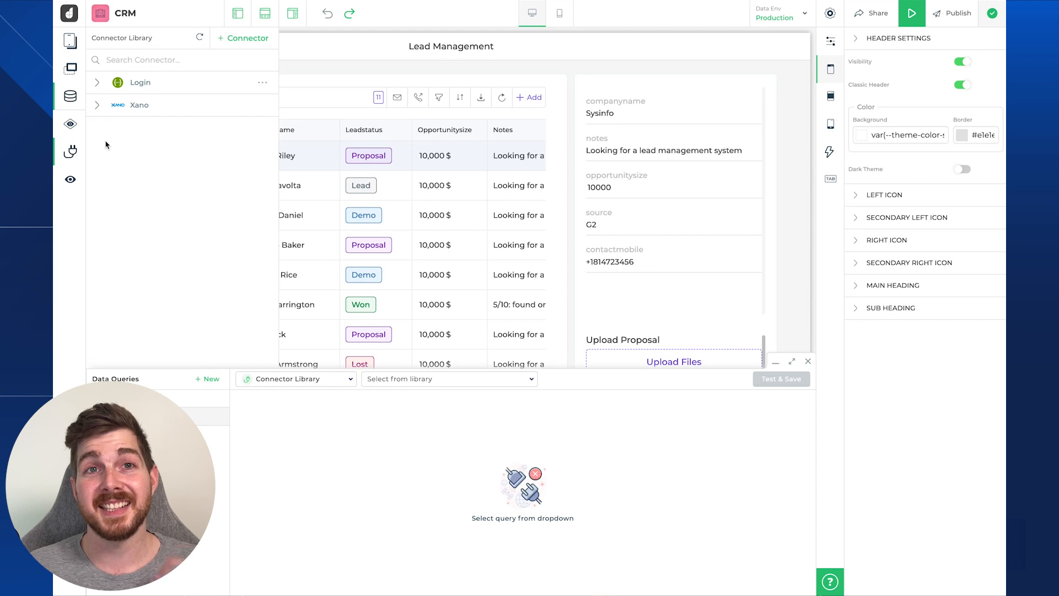
- Begin adding a new Xano connector account, entering 'Xa' in the token form
{"action": "left_click", "coordinate": [248, 39]}
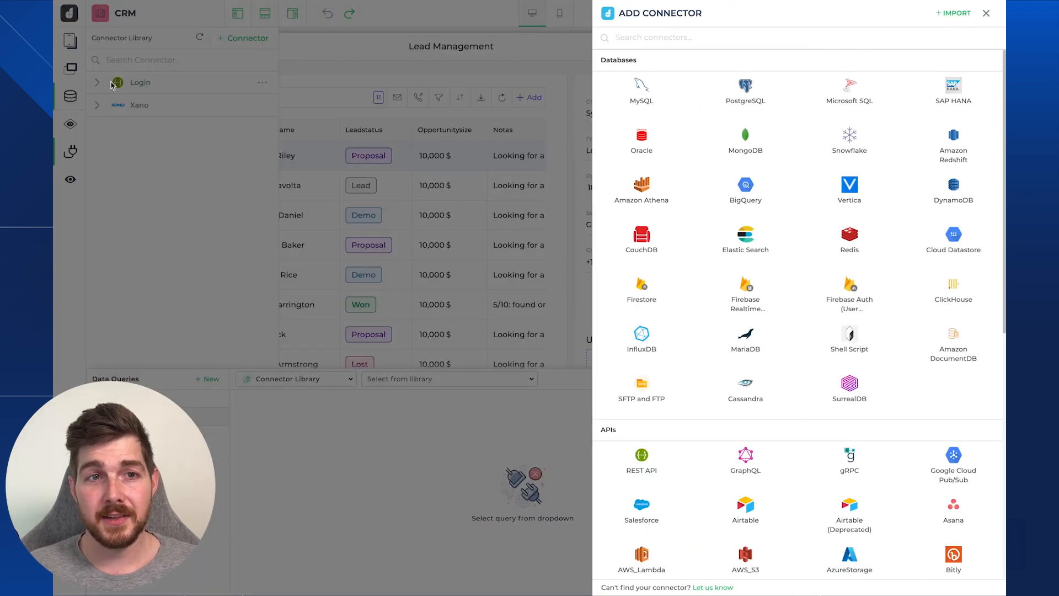
{"action": "type", "text": "xano"}
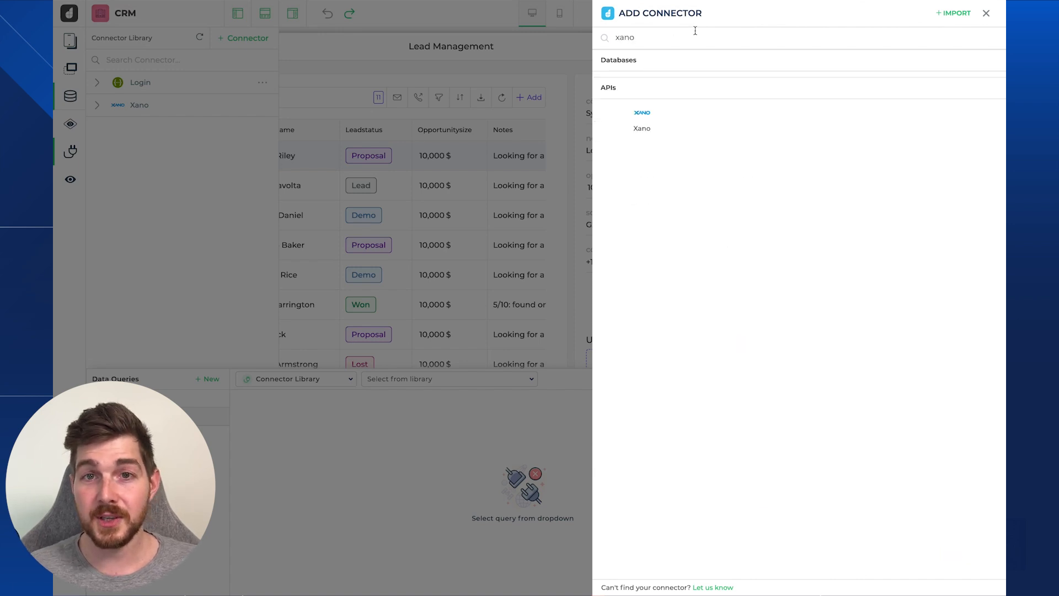
{"action": "left_click", "coordinate": [640, 119]}
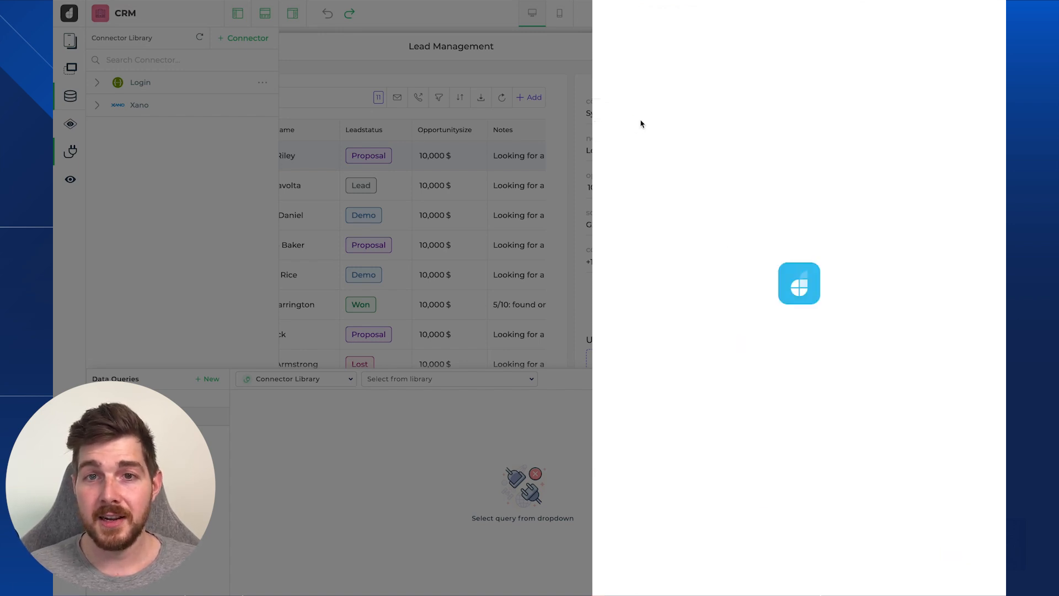
{"action": "left_click", "coordinate": [781, 107]}
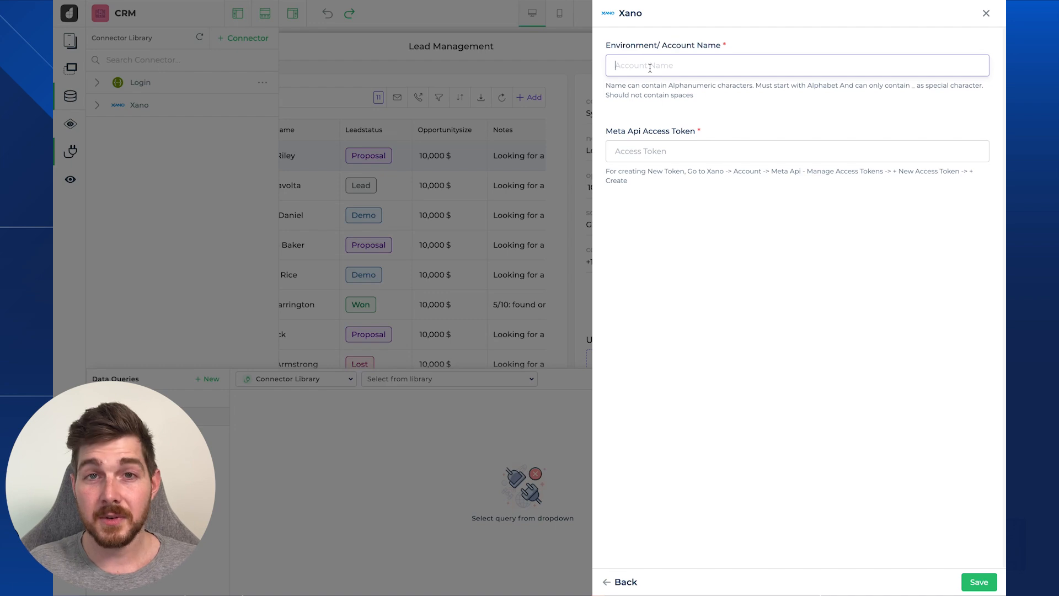
{"action": "type", "text": "Xano"}
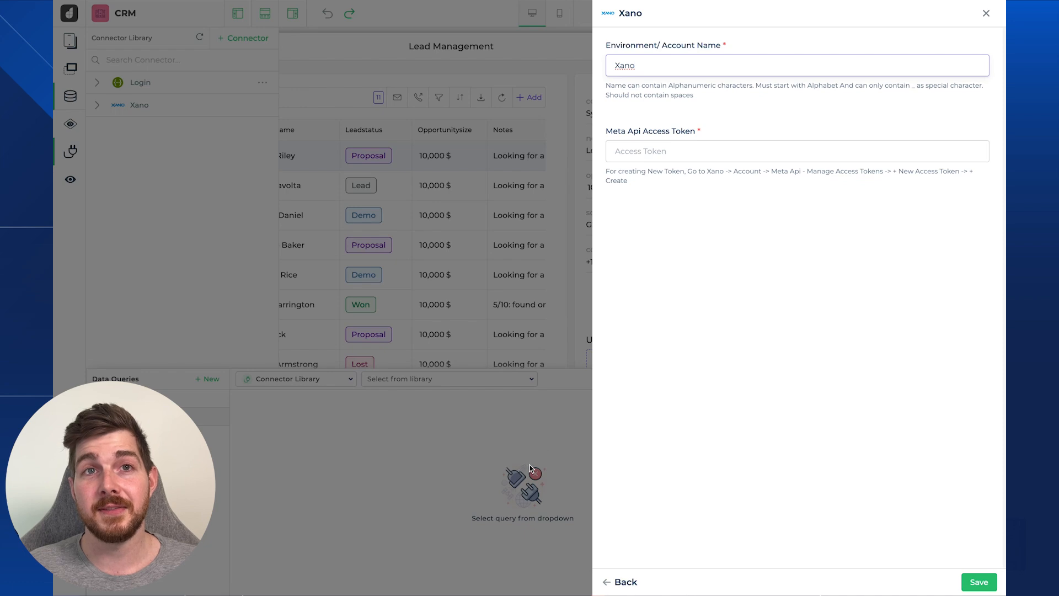
- Back out of the Xano token form and close the Add Connector panel
{"action": "left_click", "coordinate": [630, 583]}
{"action": "left_click", "coordinate": [627, 580]}
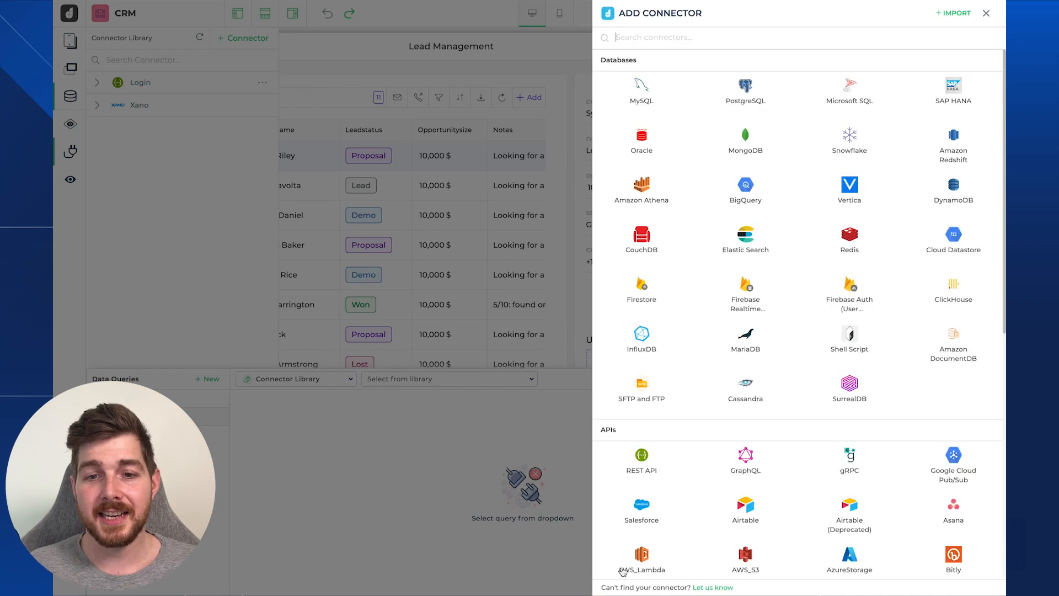
{"action": "left_click", "coordinate": [986, 12]}
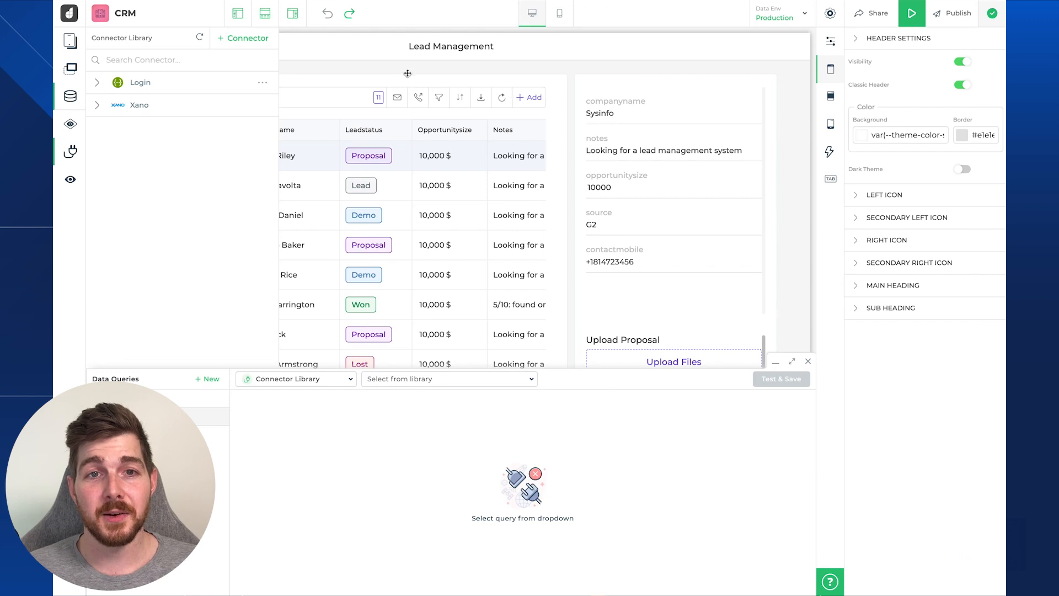
- Create a new Connector Library data query and scroll its library list to the Xano queries
{"action": "left_click", "coordinate": [70, 96]}
{"action": "left_click", "coordinate": [70, 96]}
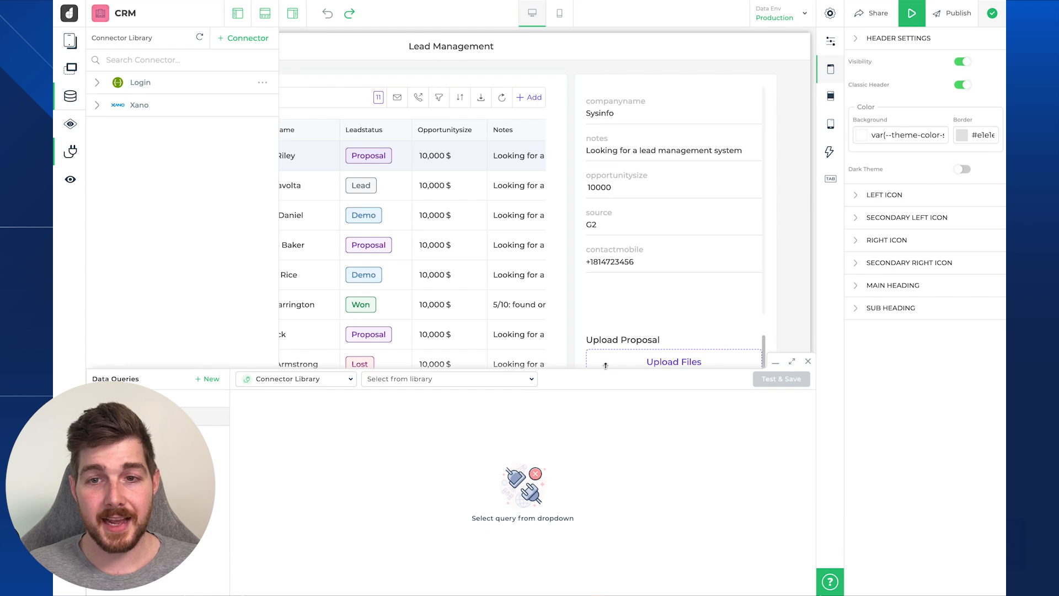
{"action": "left_click", "coordinate": [207, 378]}
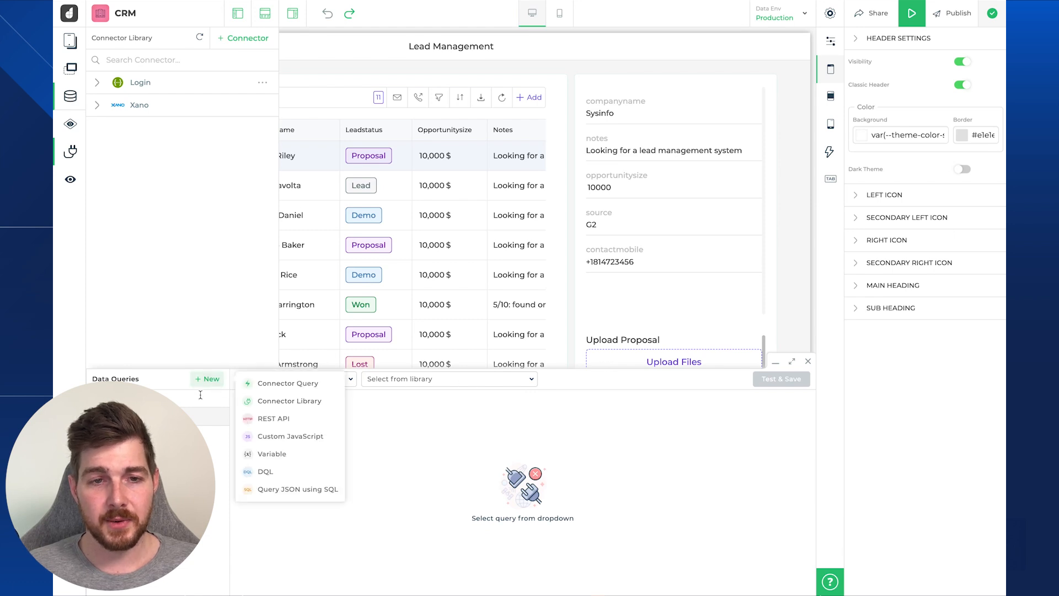
{"action": "left_click", "coordinate": [285, 401]}
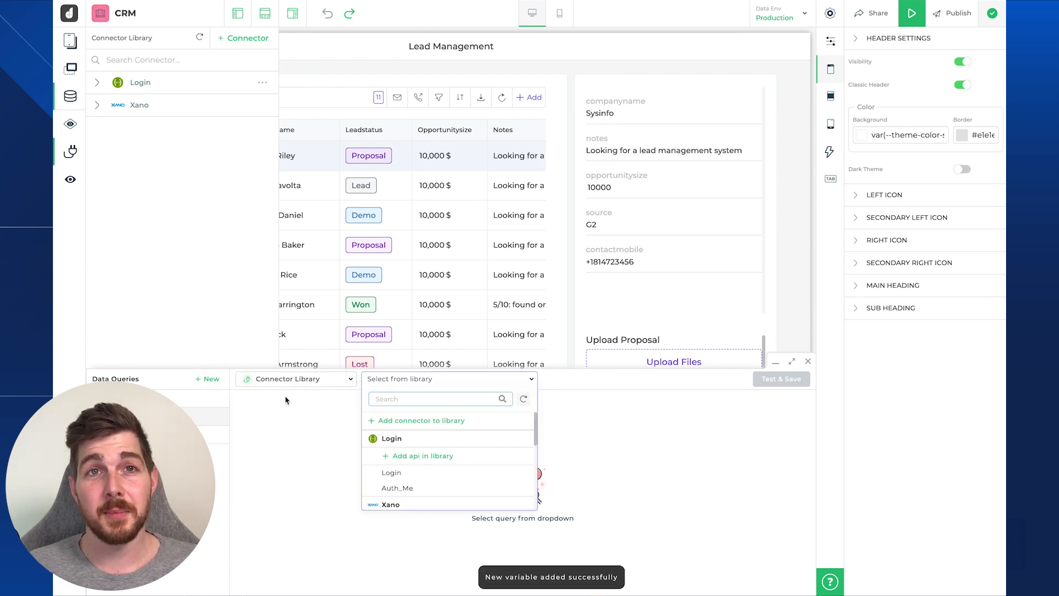
{"action": "scroll", "coordinate": [441, 441], "scroll_direction": "down", "scroll_amount": 3}
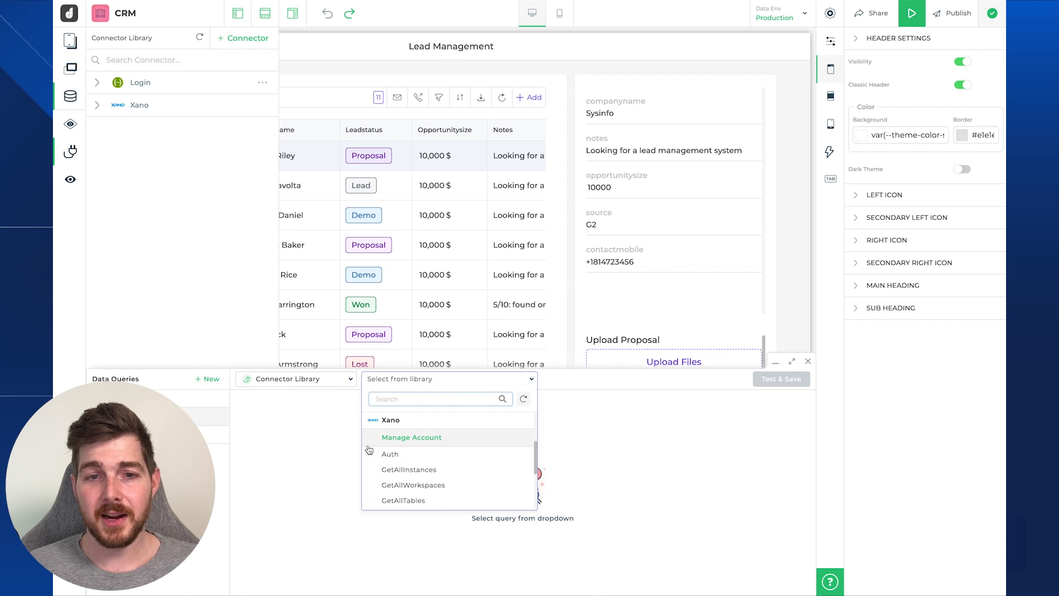
{"action": "scroll", "coordinate": [440, 475], "scroll_direction": "down", "scroll_amount": 1}
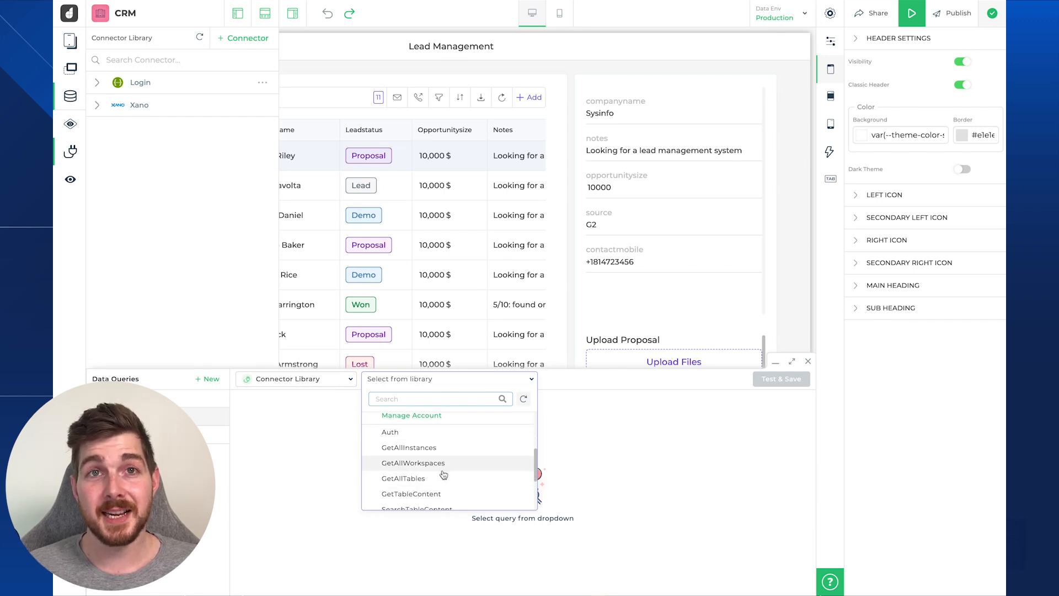
{"action": "scroll", "coordinate": [407, 488], "scroll_direction": "down", "scroll_amount": 1}
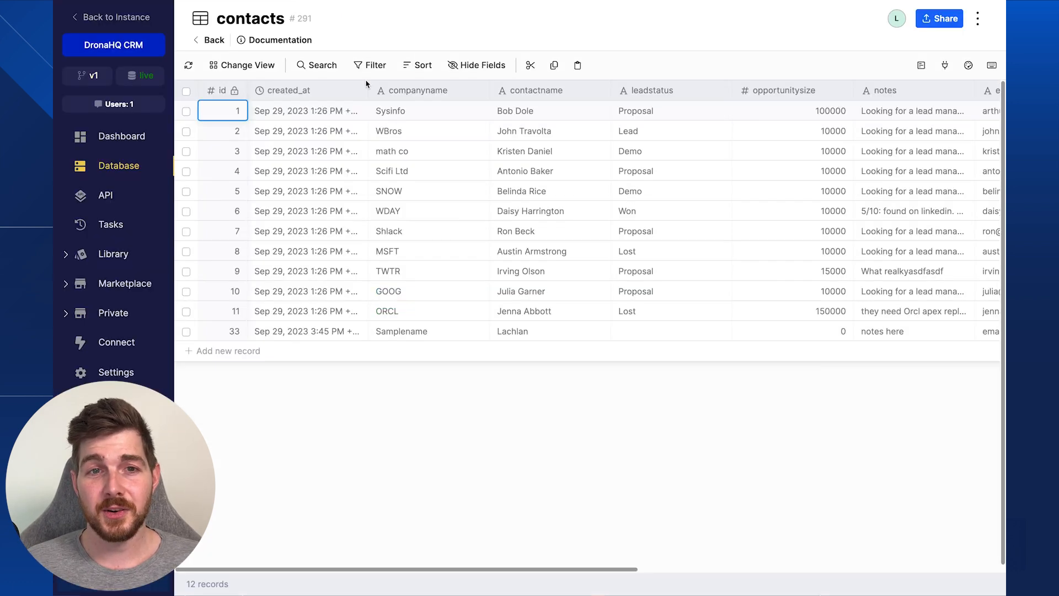
- Check Xano's contacts table (id 291, 12 records), then reopen DronaHQ's query library list
{"action": "left_click", "coordinate": [92, 160]}
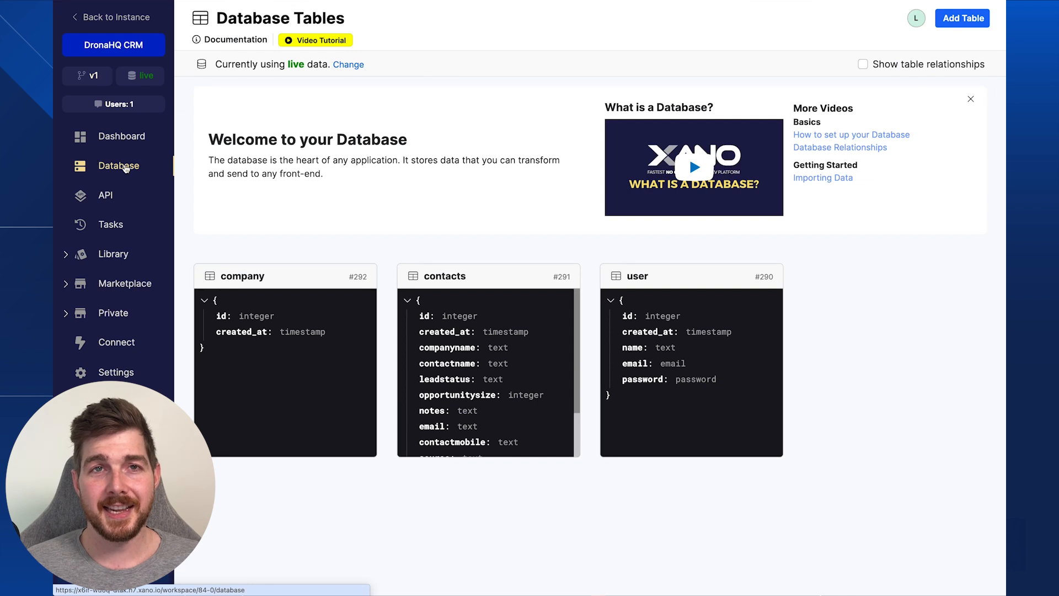
{"action": "left_click", "coordinate": [426, 339]}
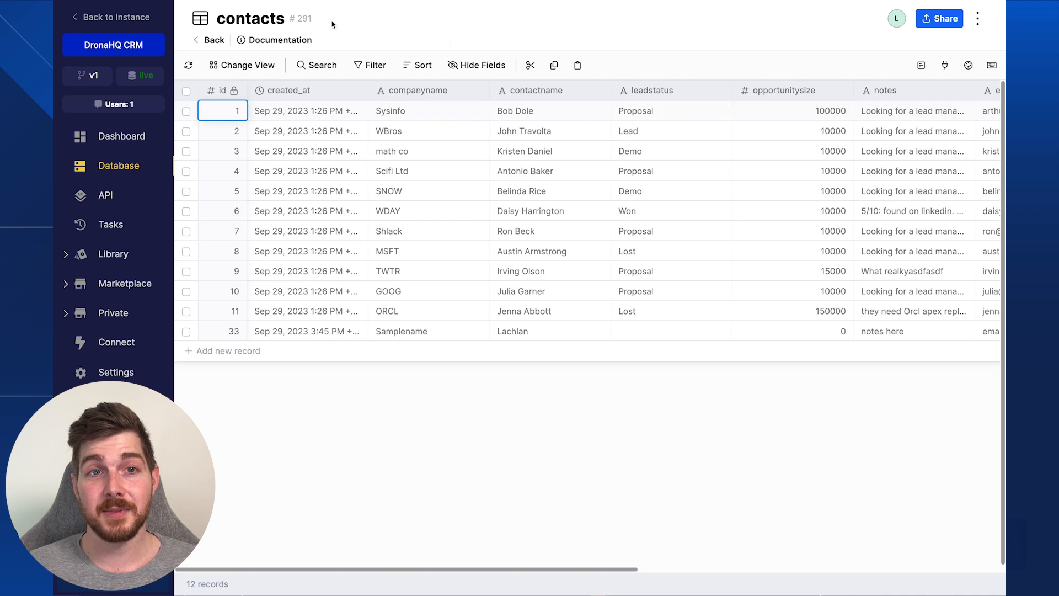
{"action": "left_click_drag", "start_coordinate": [292, 18], "coordinate": [330, 27]}
{"action": "left_click", "coordinate": [356, 31]}
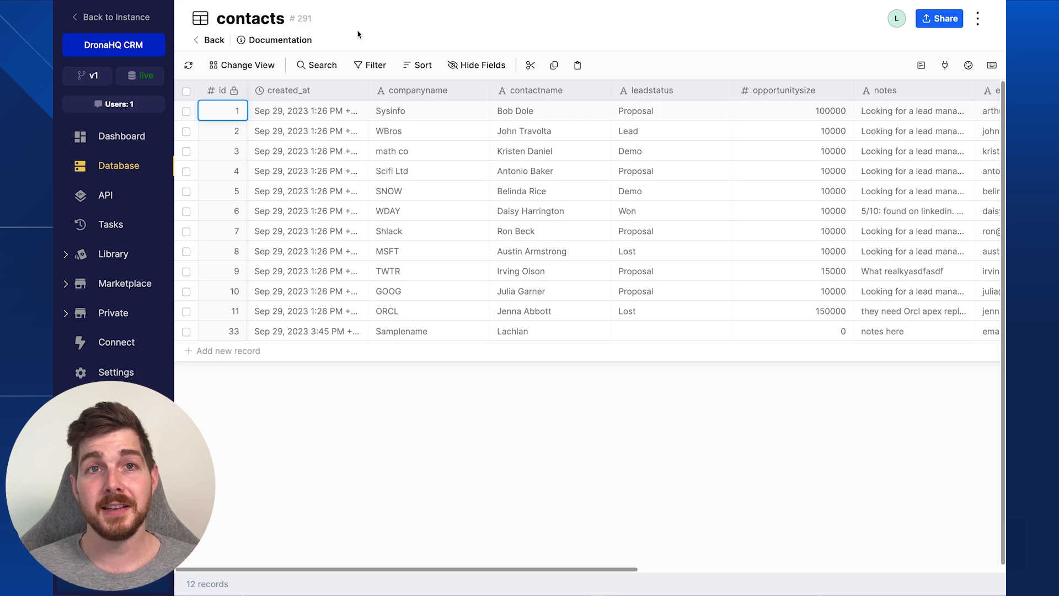
{"action": "left_click", "coordinate": [306, 110]}
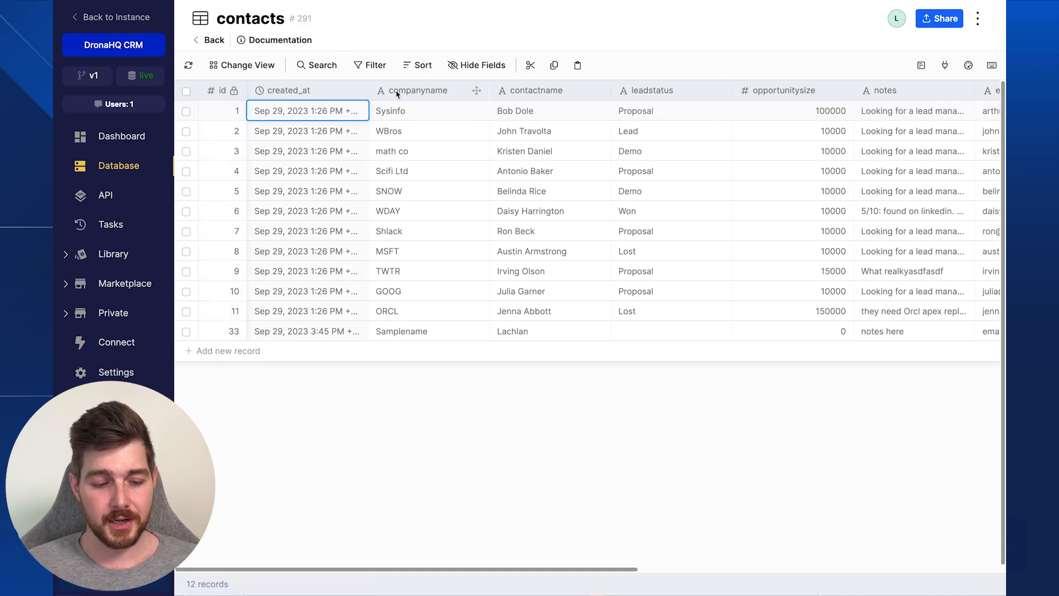
{"action": "left_click", "coordinate": [405, 111]}
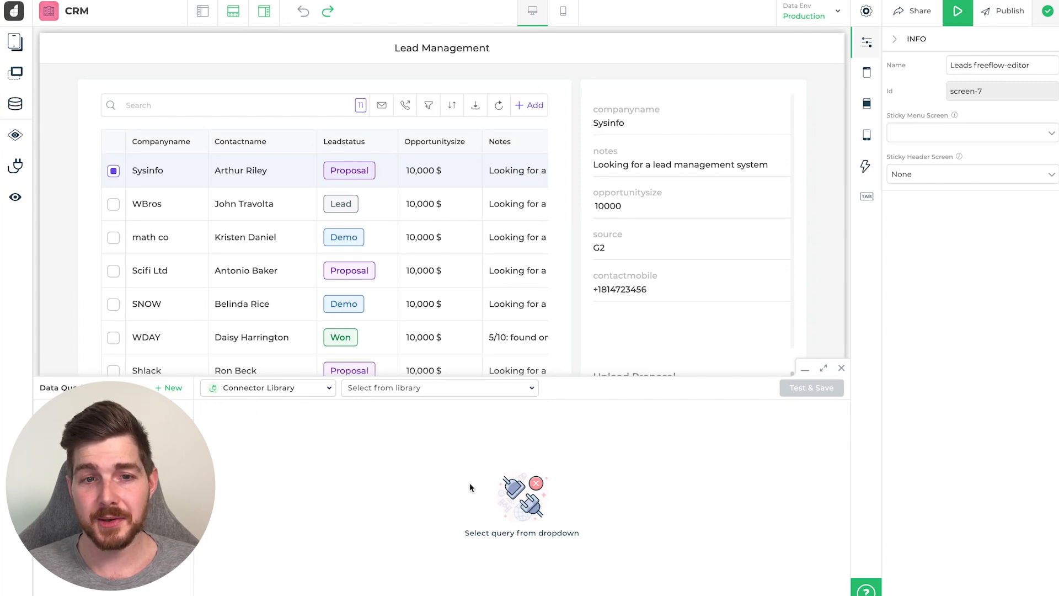
{"action": "left_click", "coordinate": [441, 388]}
{"action": "scroll", "coordinate": [438, 484], "scroll_direction": "down", "scroll_amount": 4}
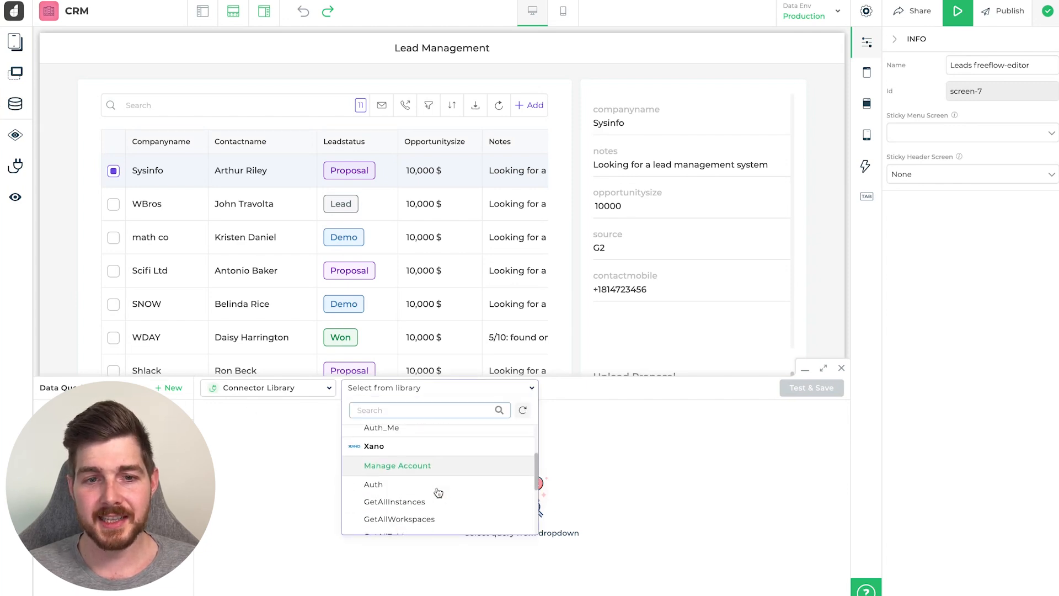
- Choose GetTableContent and assign the Xano account to production, staging and development
{"action": "left_click", "coordinate": [429, 501]}
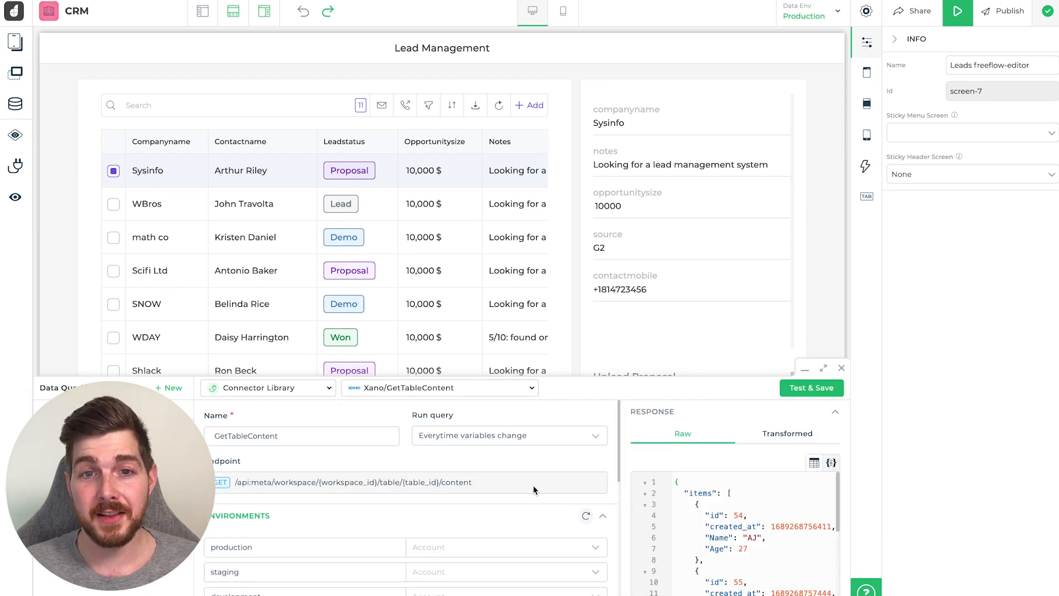
{"action": "scroll", "coordinate": [332, 464], "scroll_direction": "down", "scroll_amount": 1}
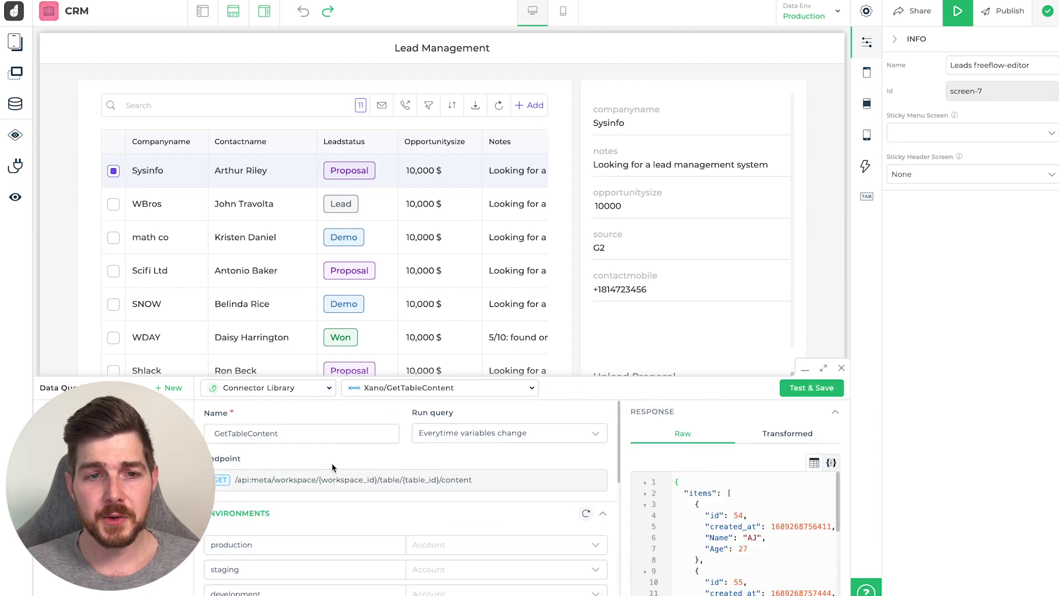
{"action": "scroll", "coordinate": [386, 472], "scroll_direction": "down", "scroll_amount": 3}
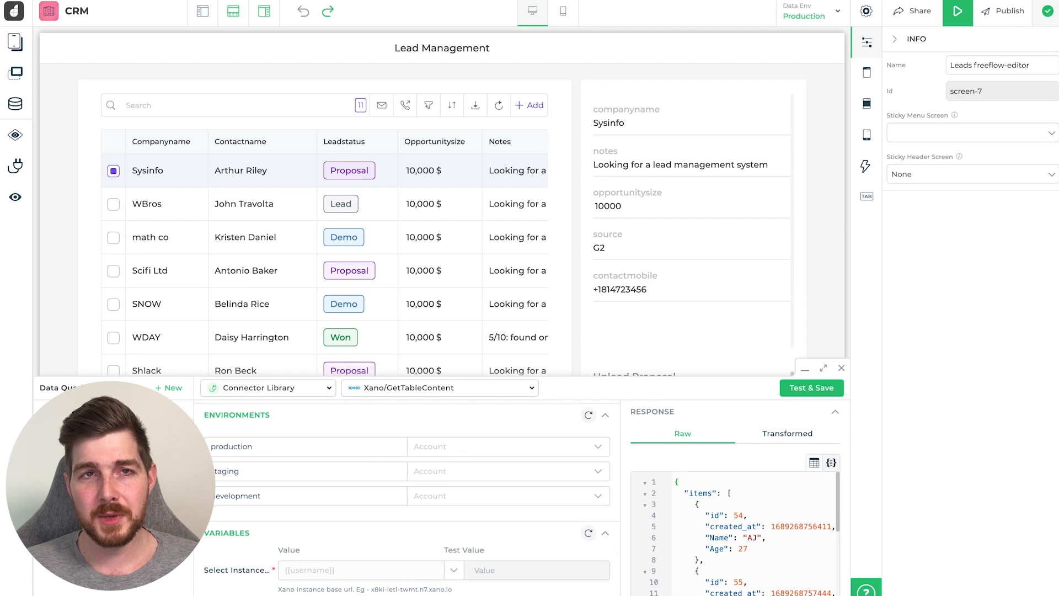
{"action": "left_click", "coordinate": [431, 446]}
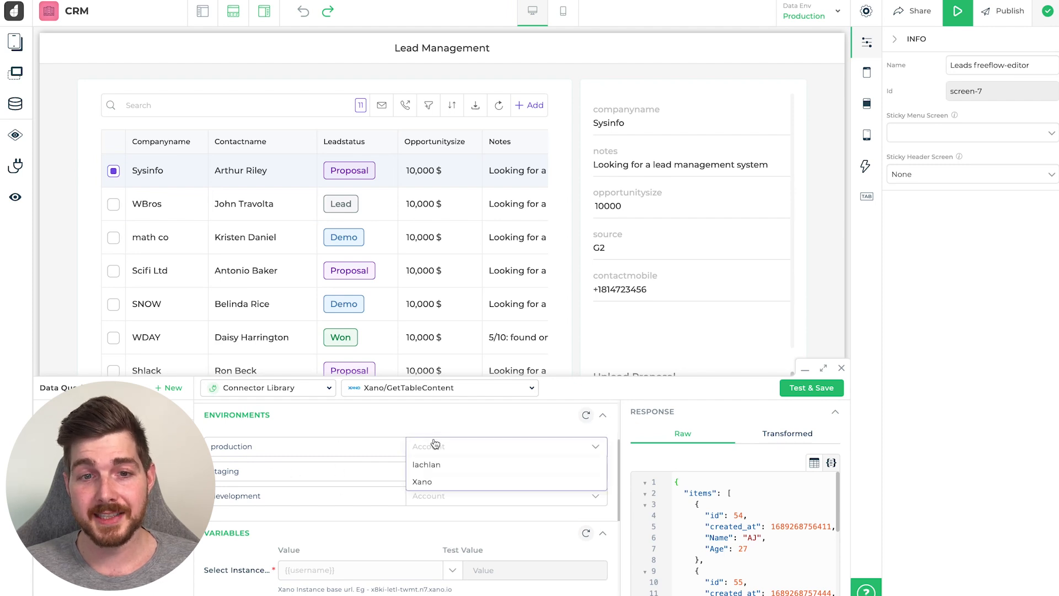
{"action": "left_click", "coordinate": [426, 484]}
{"action": "left_click", "coordinate": [433, 471]}
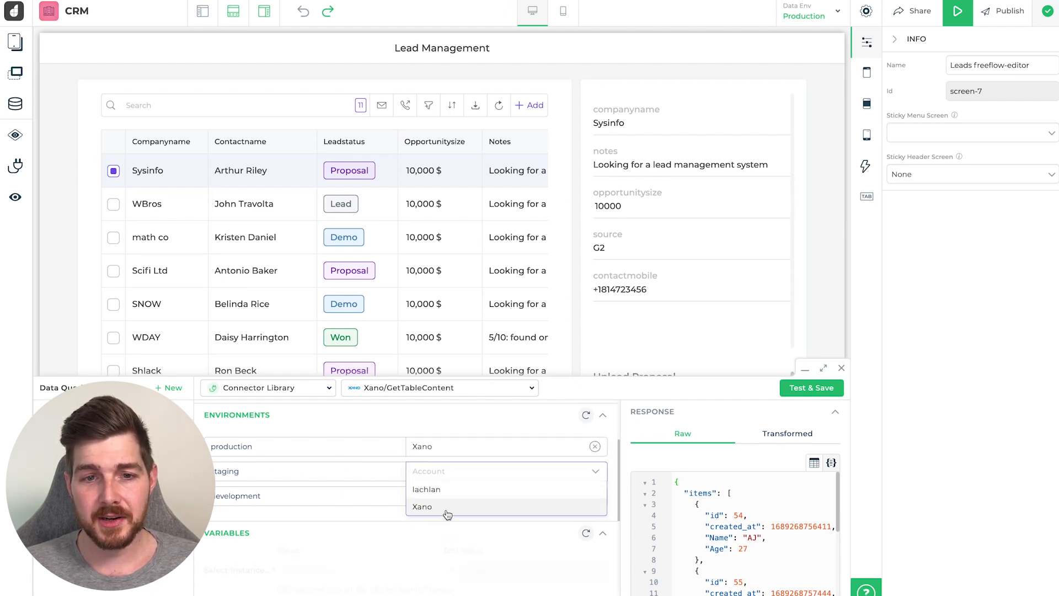
{"action": "left_click", "coordinate": [445, 508]}
{"action": "left_click", "coordinate": [443, 496]}
{"action": "left_click", "coordinate": [423, 531]}
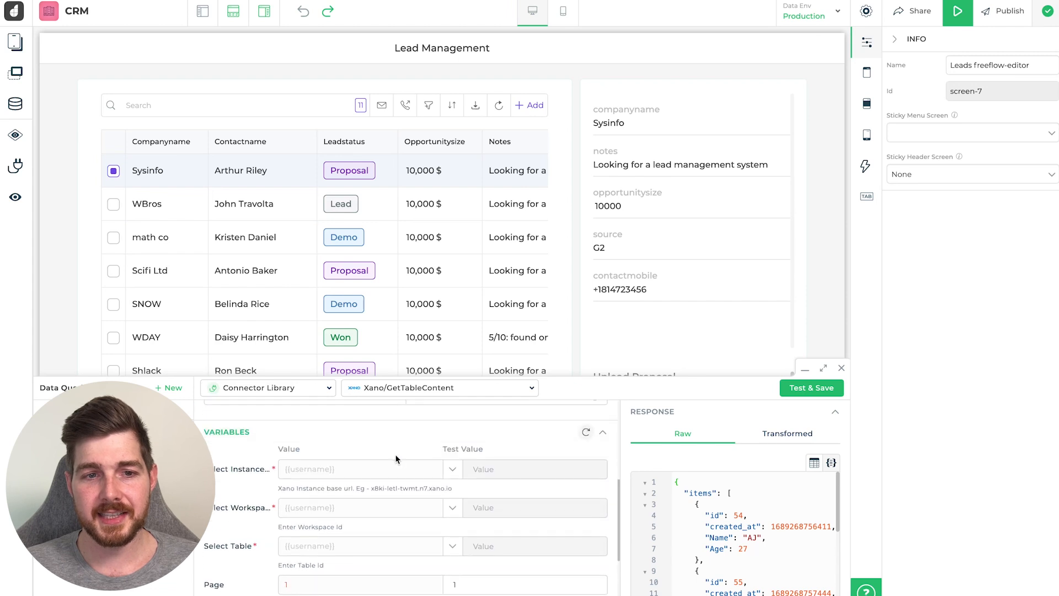
{"action": "scroll", "coordinate": [377, 445], "scroll_direction": "down", "scroll_amount": 5}
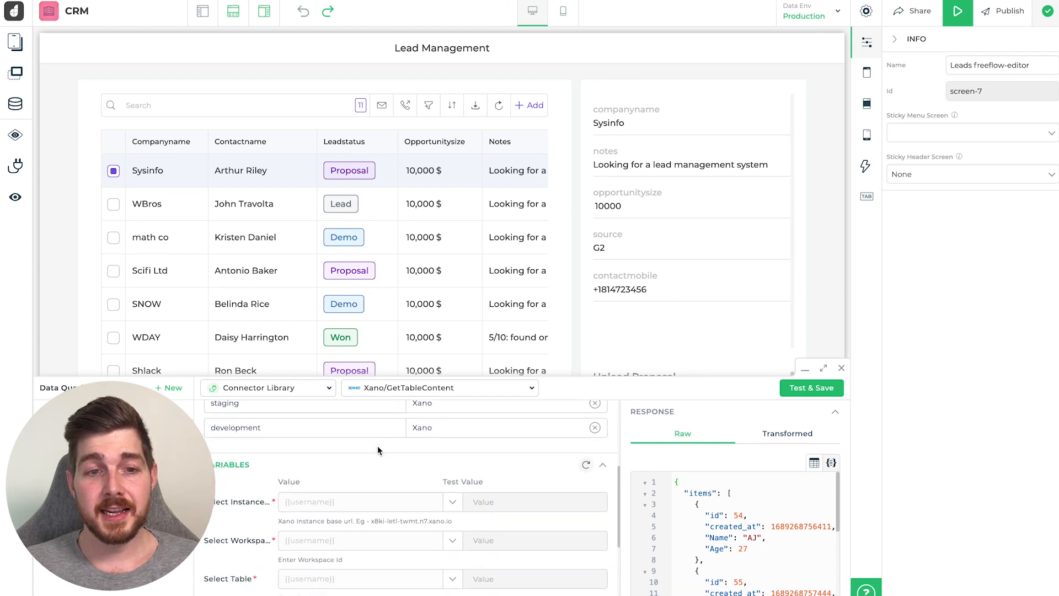
{"action": "scroll", "coordinate": [363, 459], "scroll_direction": "up", "scroll_amount": 1}
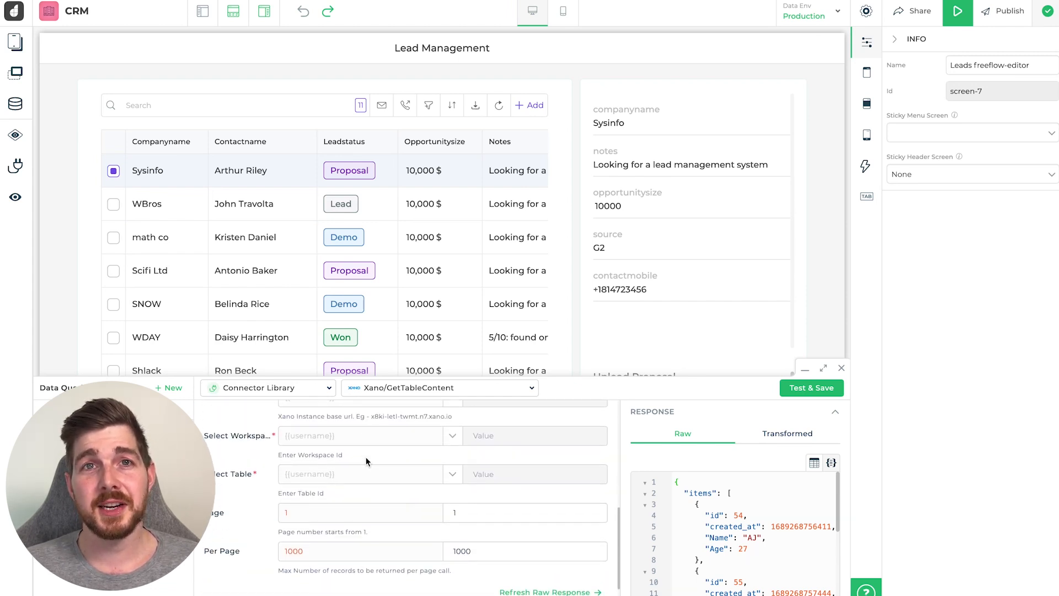
{"action": "scroll", "coordinate": [446, 436], "scroll_direction": "up", "scroll_amount": 1}
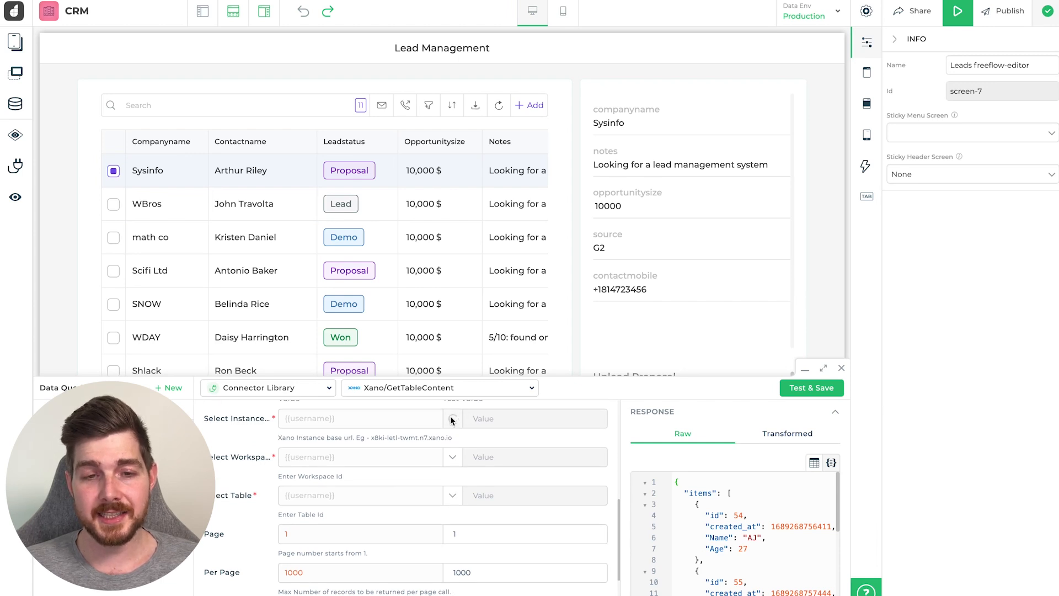
- Point the query at the Snippets Testbed instance, DronaHQ CRM workspace and contacts table
{"action": "left_click", "coordinate": [452, 418]}
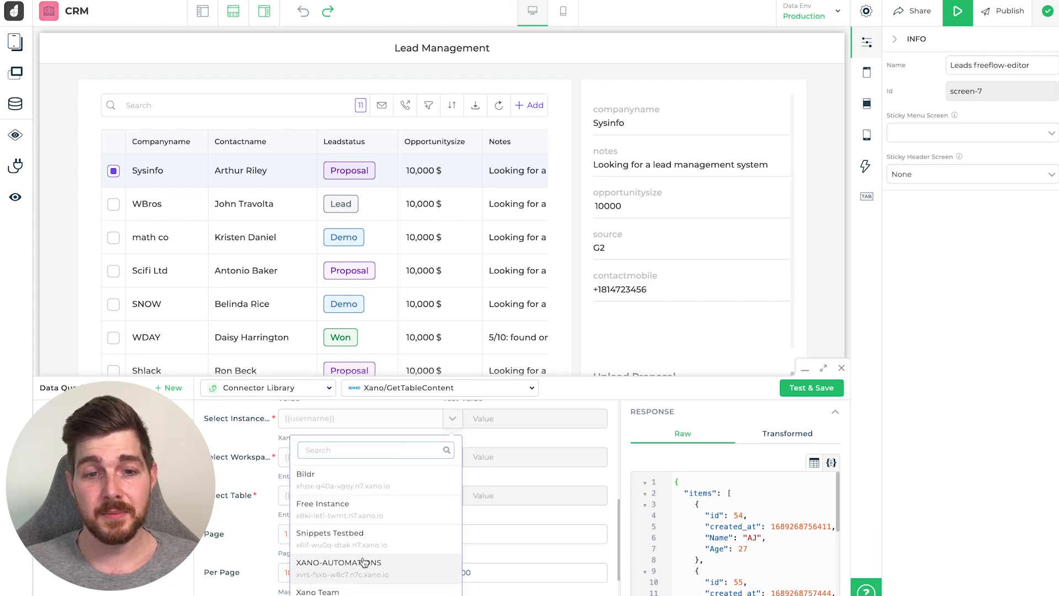
{"action": "left_click", "coordinate": [353, 534]}
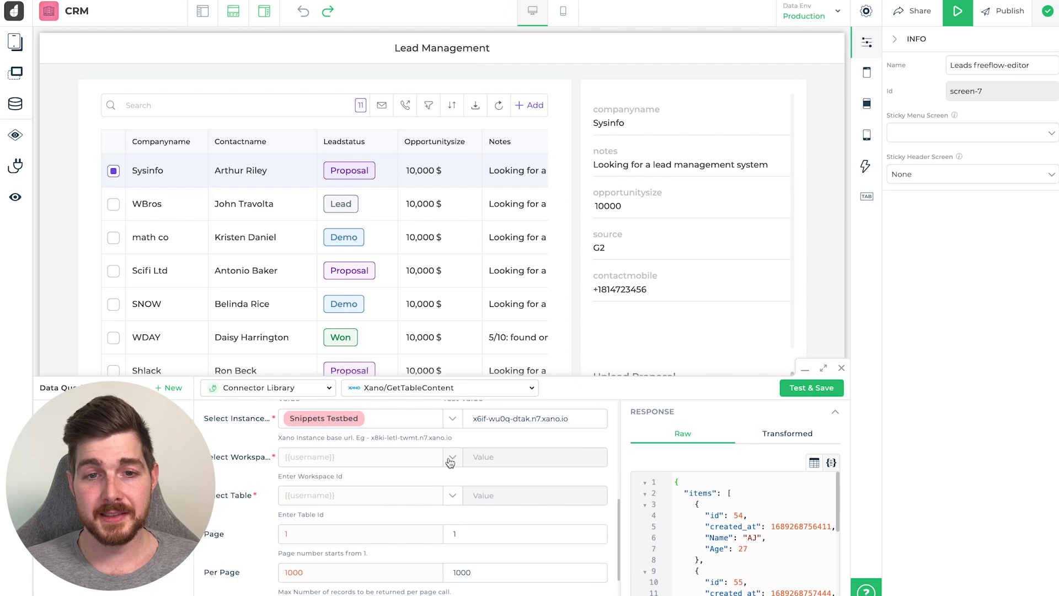
{"action": "type", "text": "drona"}
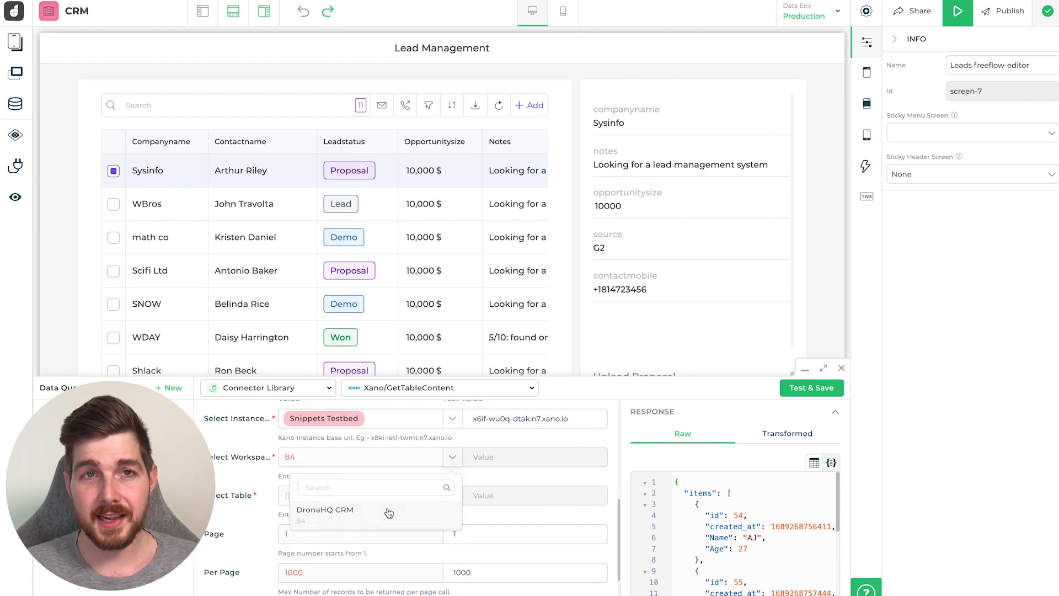
{"action": "left_click", "coordinate": [399, 508]}
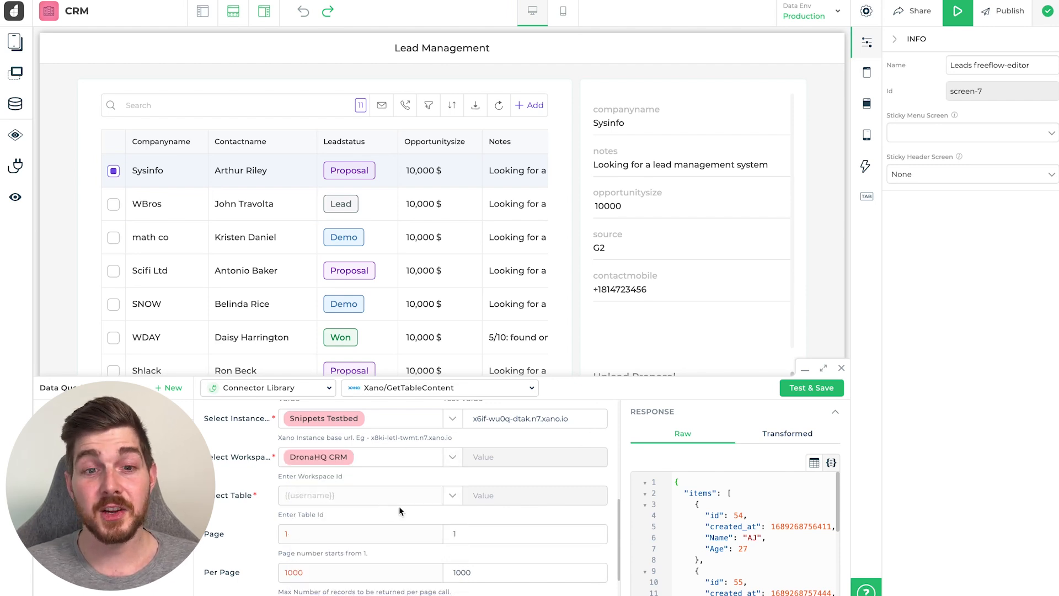
{"action": "left_click", "coordinate": [447, 493]}
{"action": "left_click", "coordinate": [333, 557]}
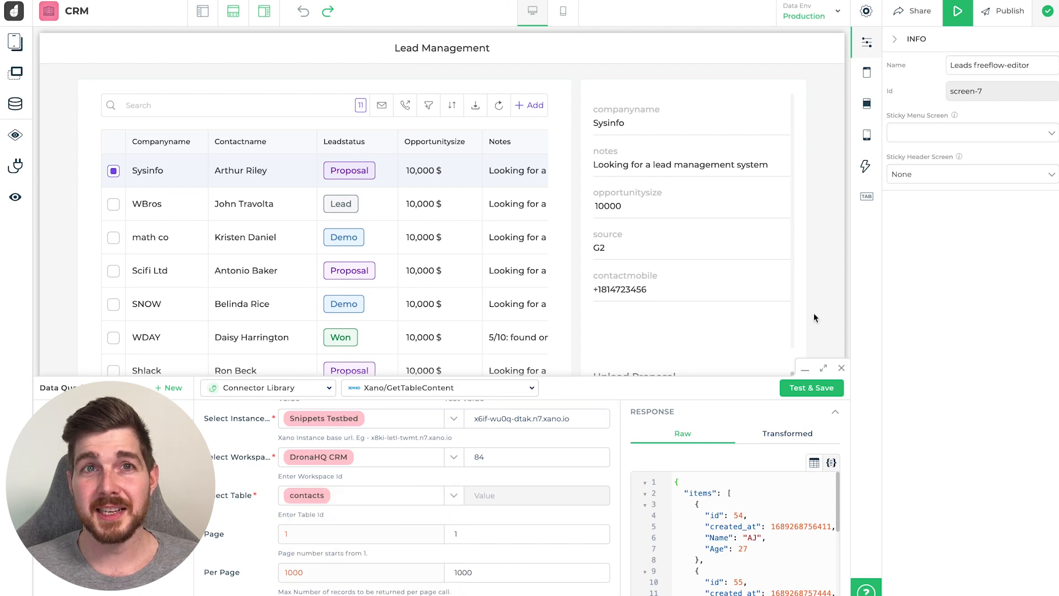
- Test and save the query, then inspect a contact name in the returned data
{"action": "left_click", "coordinate": [803, 387]}
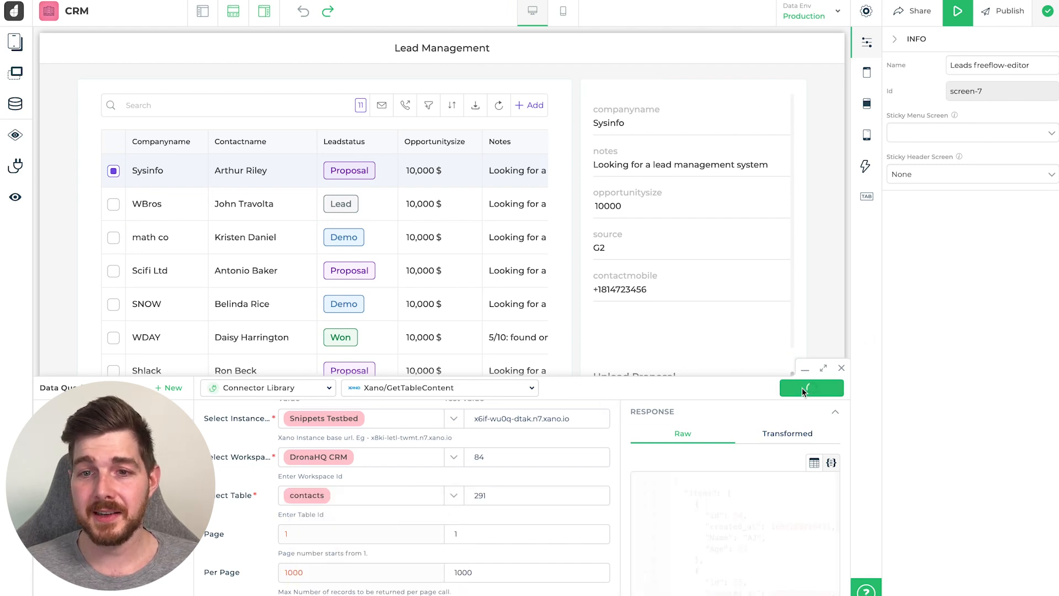
{"action": "left_click", "coordinate": [825, 368]}
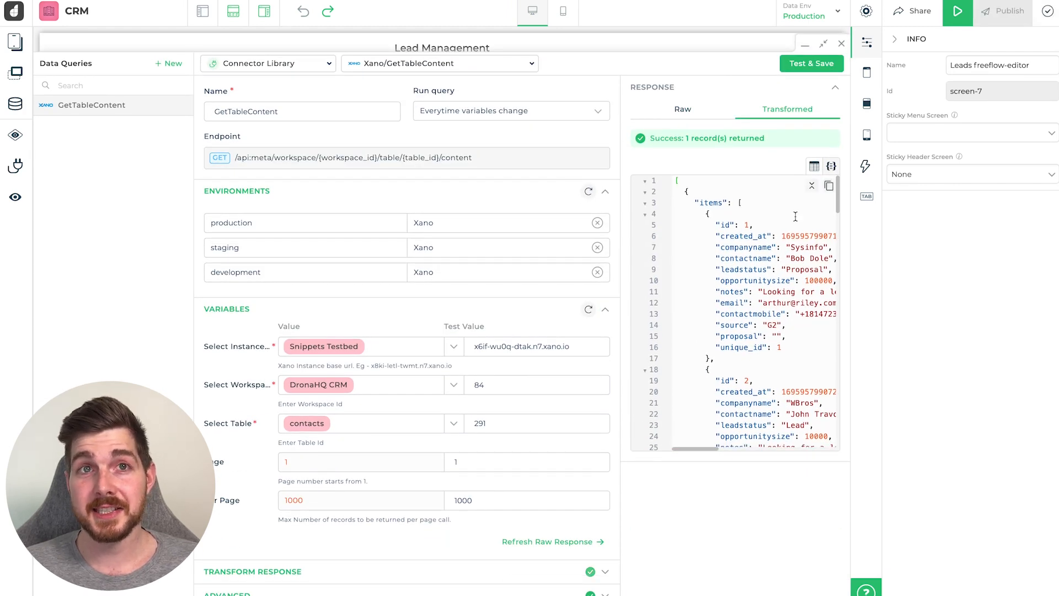
{"action": "left_click_drag", "start_coordinate": [789, 258], "coordinate": [836, 258]}
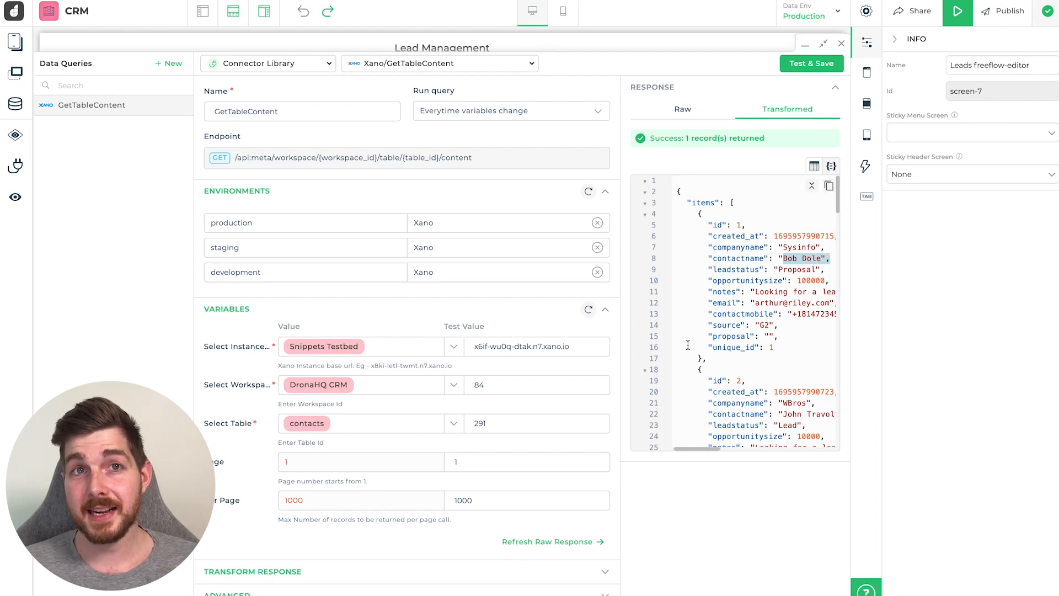
- Close the query editor, select the leads table and clear its sample data binding
{"action": "left_click", "coordinate": [11, 44]}
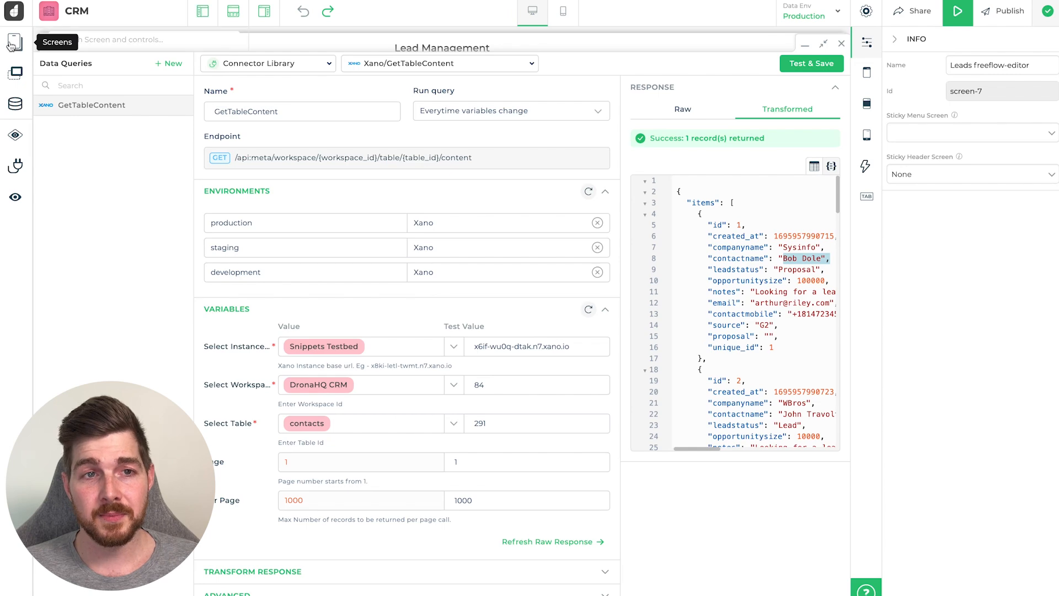
{"action": "left_click", "coordinate": [15, 103]}
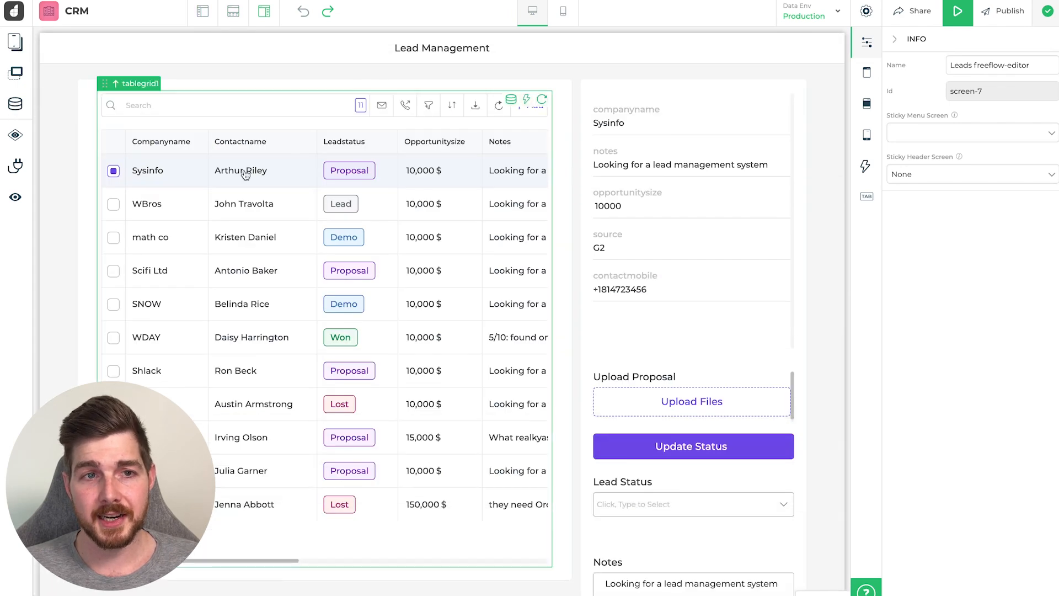
{"action": "left_click", "coordinate": [139, 116]}
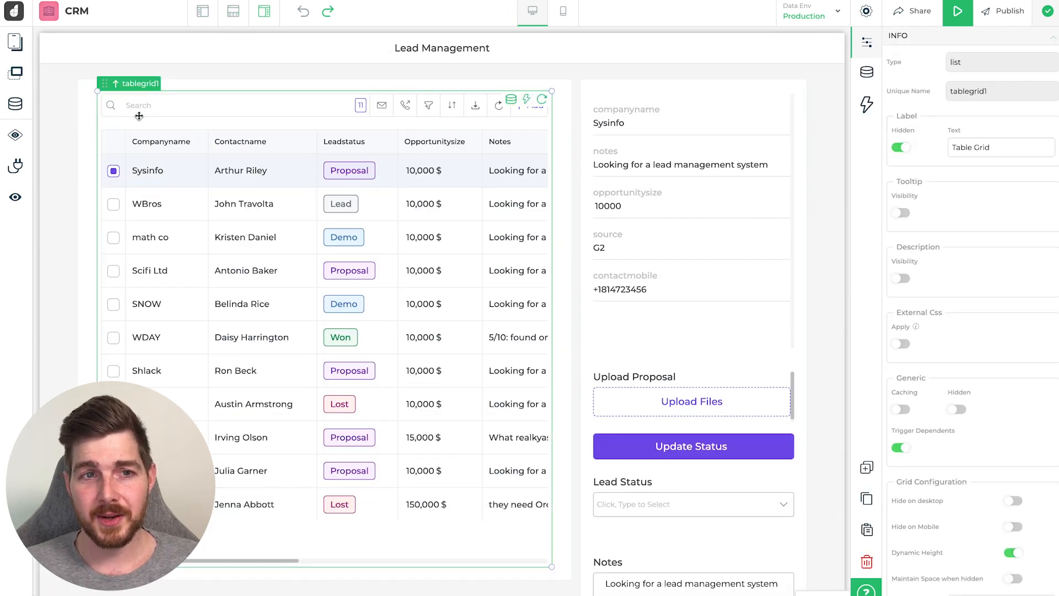
{"action": "left_click", "coordinate": [866, 73]}
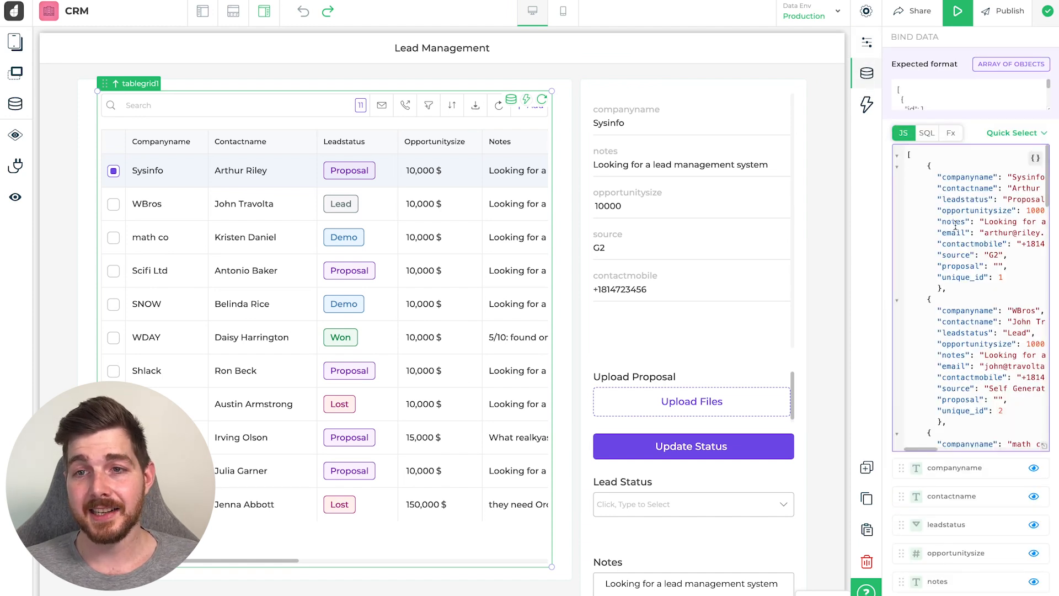
{"action": "left_click", "coordinate": [936, 202]}
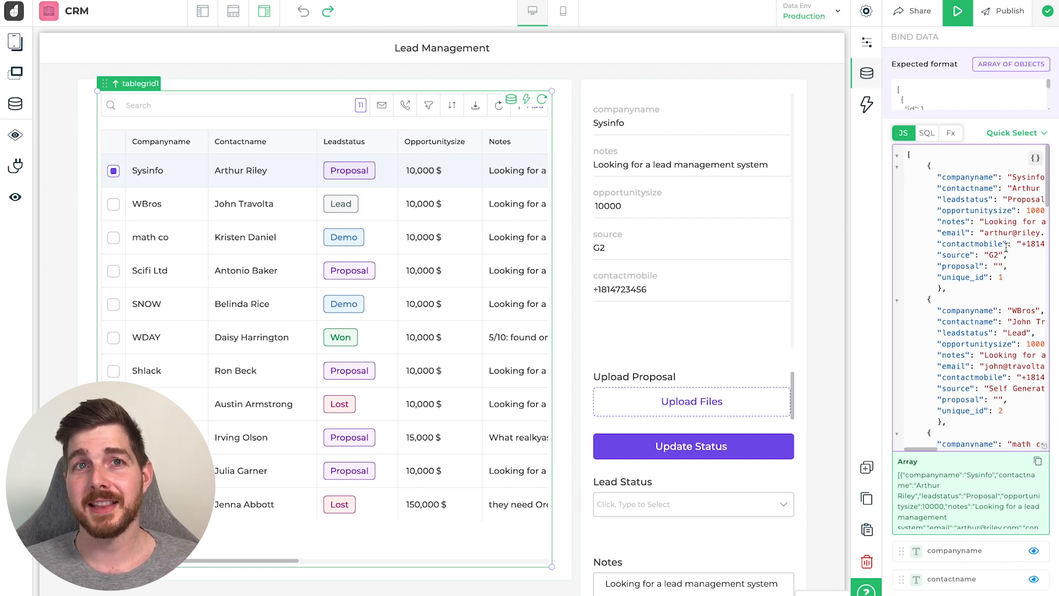
{"action": "key", "text": "ctrl+a"}
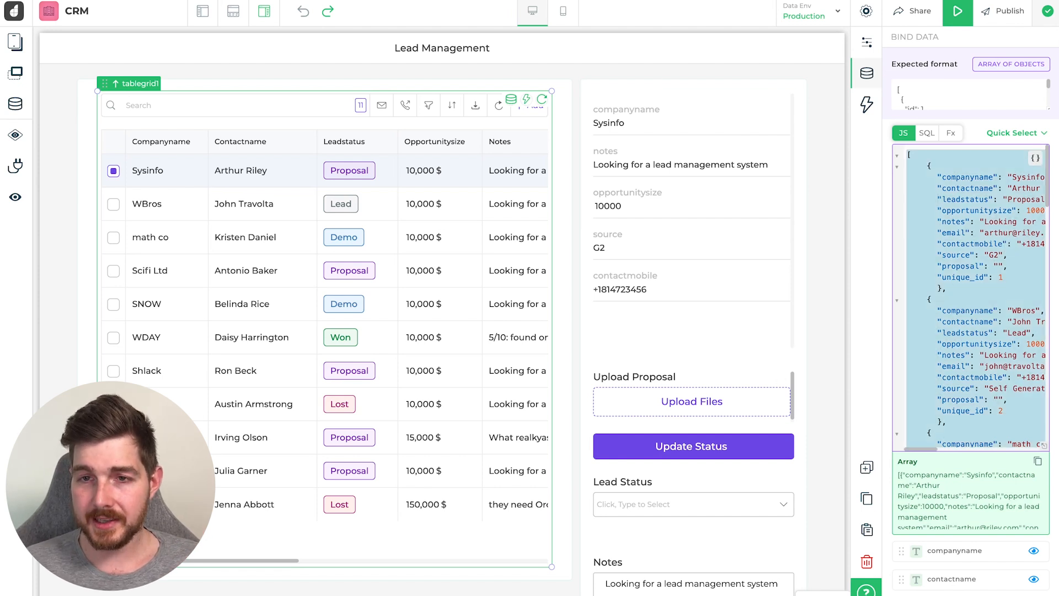
{"action": "key", "text": "BackSpace"}
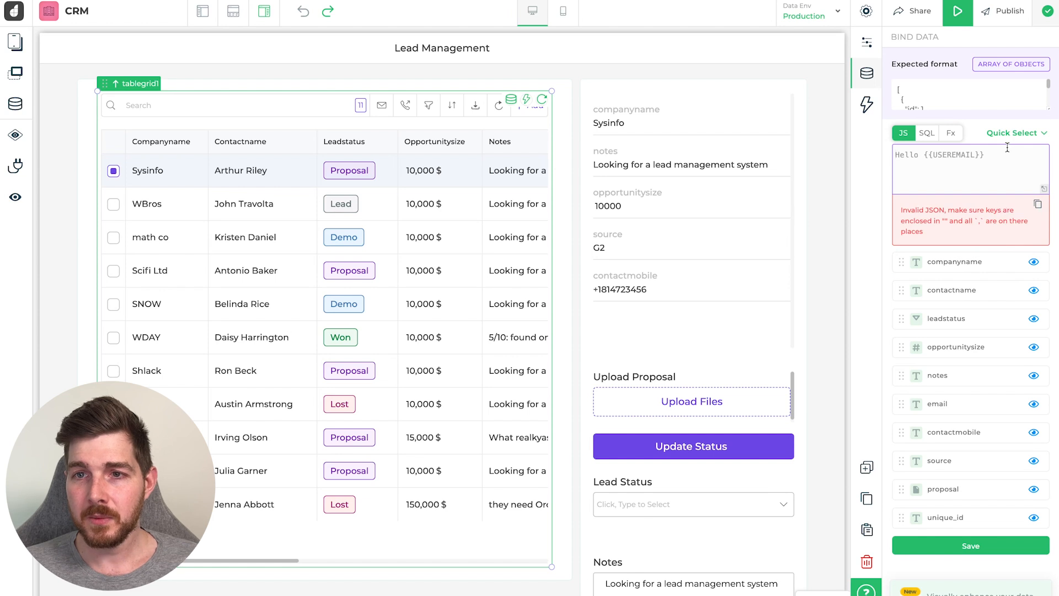
- Bind the leads table to the GetTableContent query from Quick Select
{"action": "left_click", "coordinate": [1018, 133]}
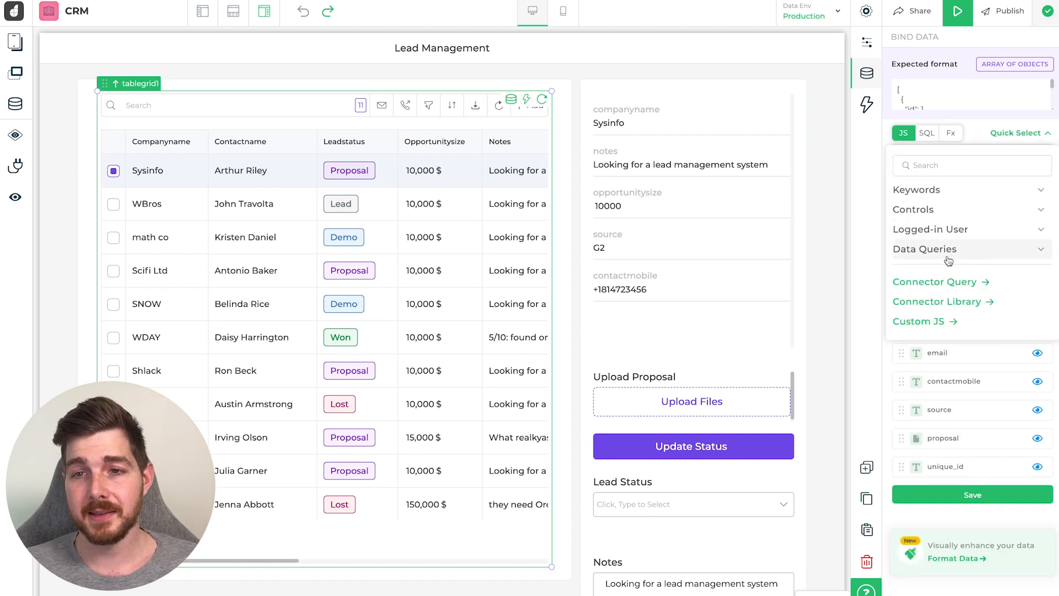
{"action": "left_click", "coordinate": [949, 253]}
{"action": "left_click", "coordinate": [945, 270]}
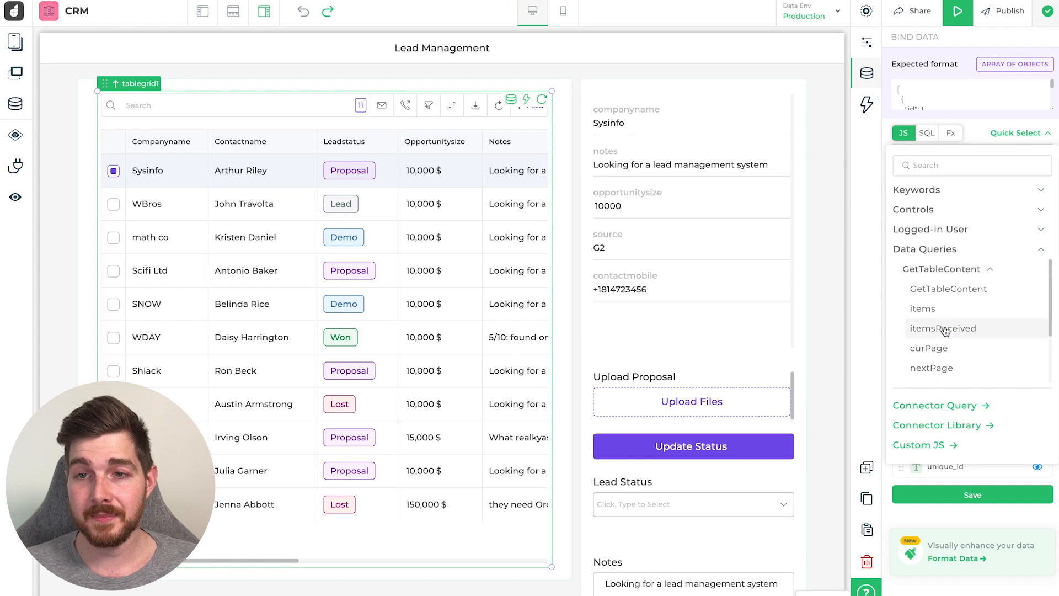
{"action": "left_click", "coordinate": [945, 290]}
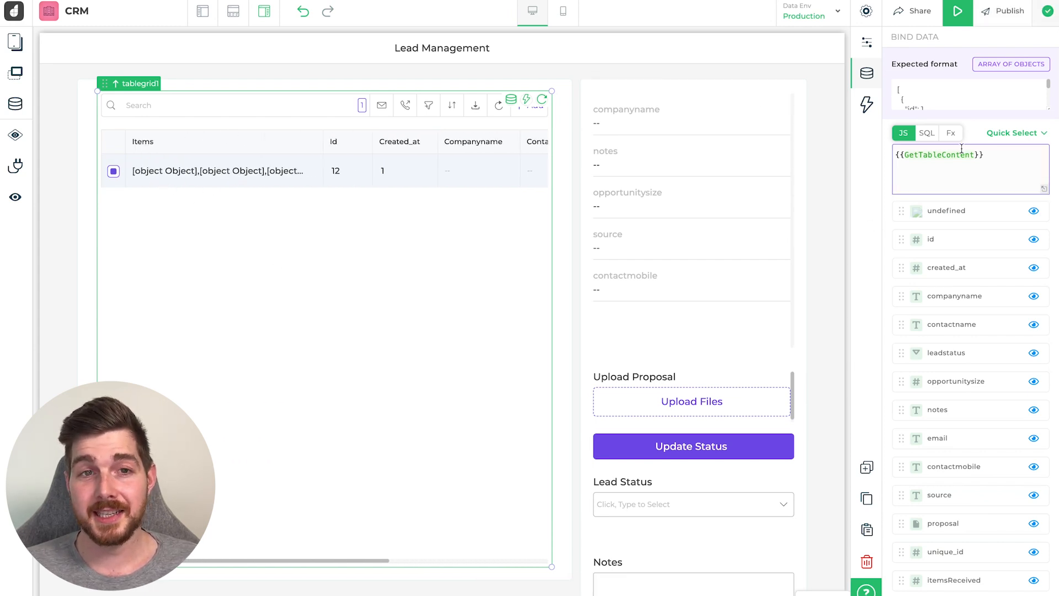
- Bind the lead table's data to {{GetTableContent.items}} using Quick Select under Data Queries
{"action": "left_click", "coordinate": [15, 103]}
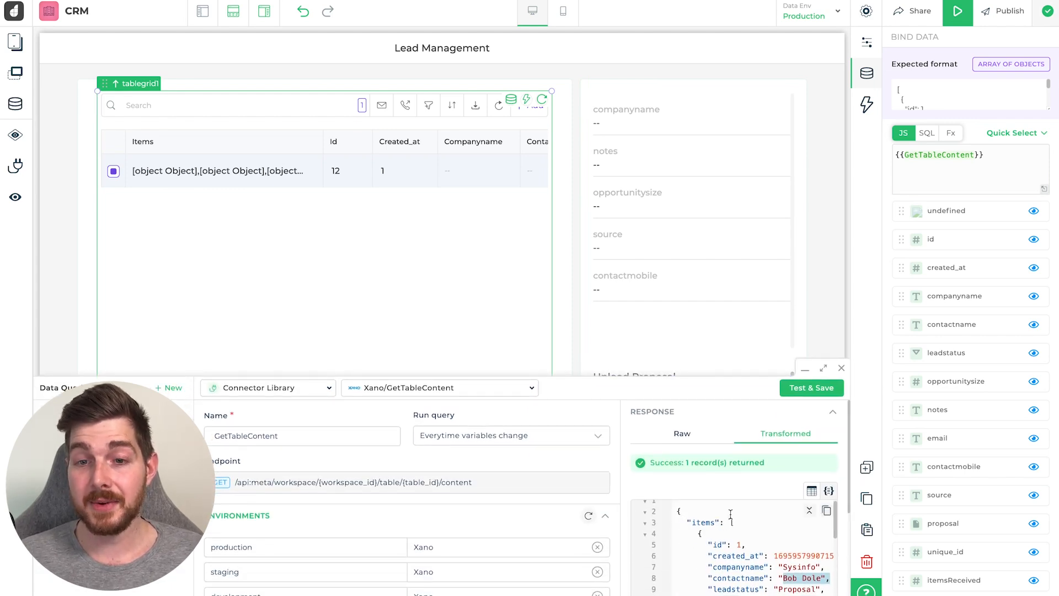
{"action": "left_click", "coordinate": [971, 154]}
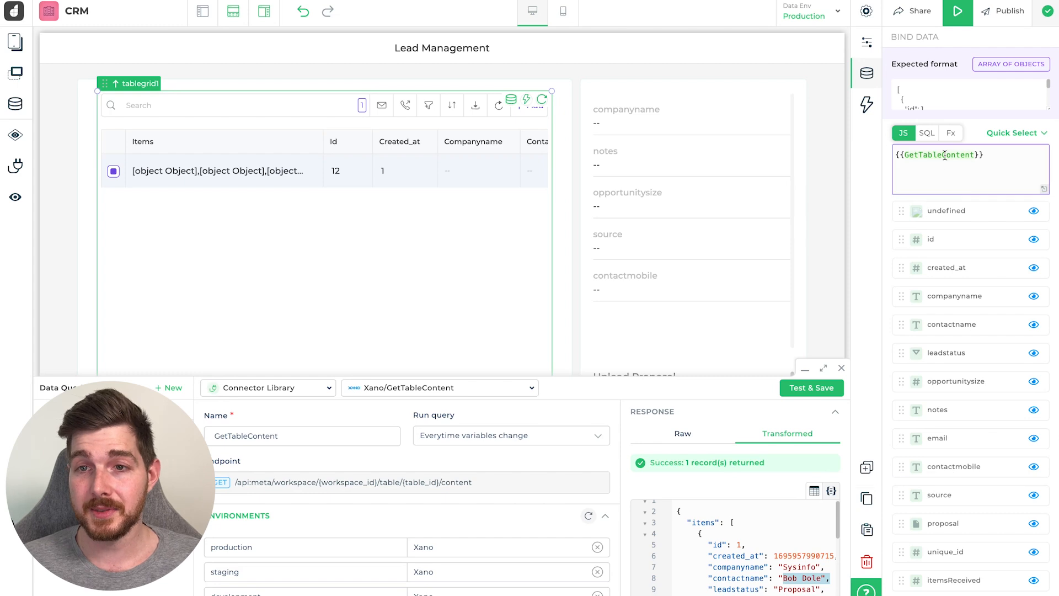
{"action": "left_click", "coordinate": [1013, 135]}
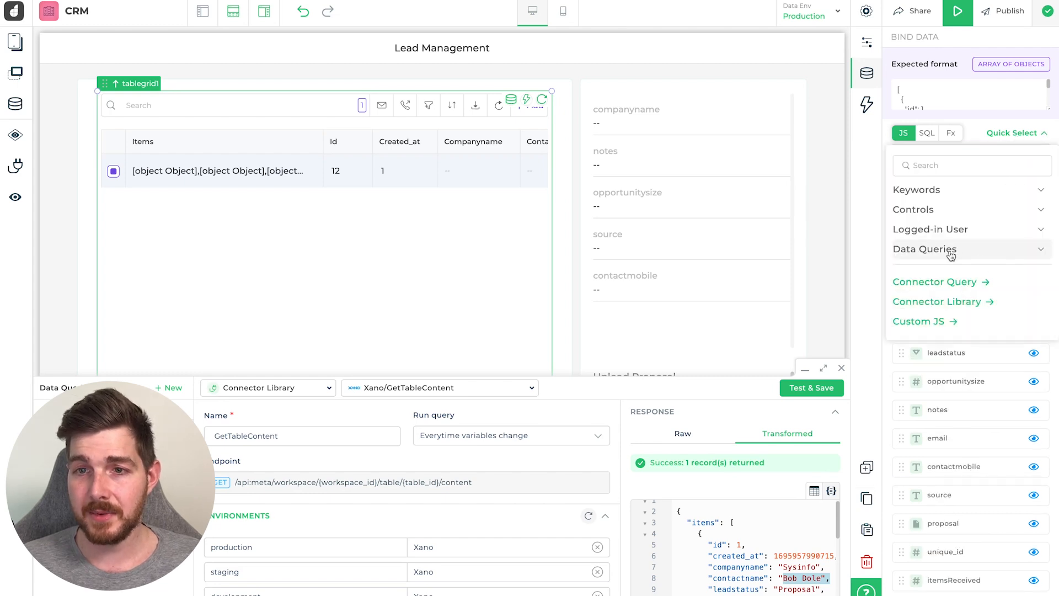
{"action": "left_click", "coordinate": [971, 249]}
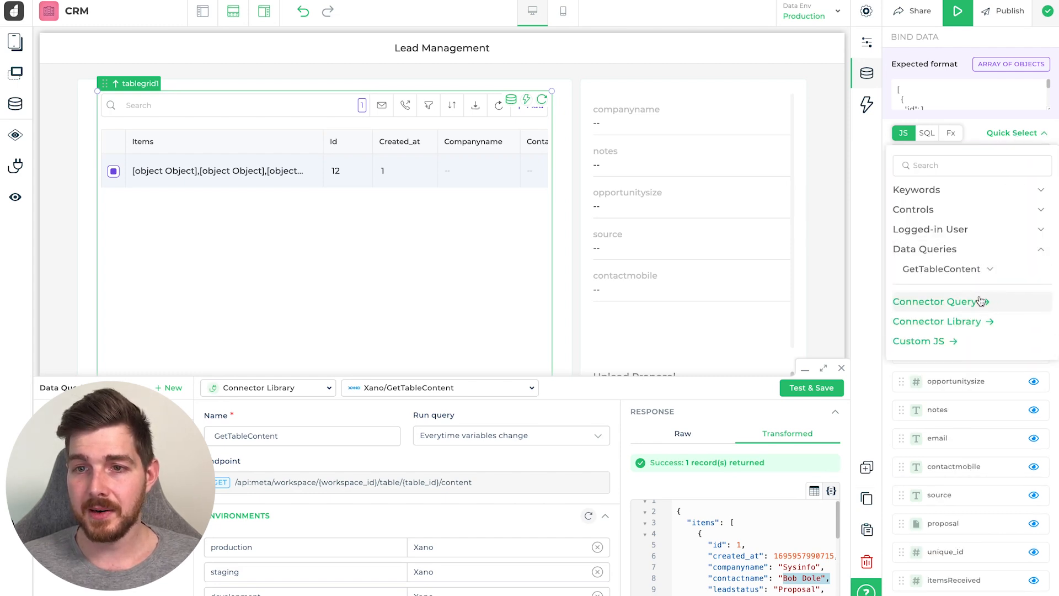
{"action": "left_click", "coordinate": [988, 270]}
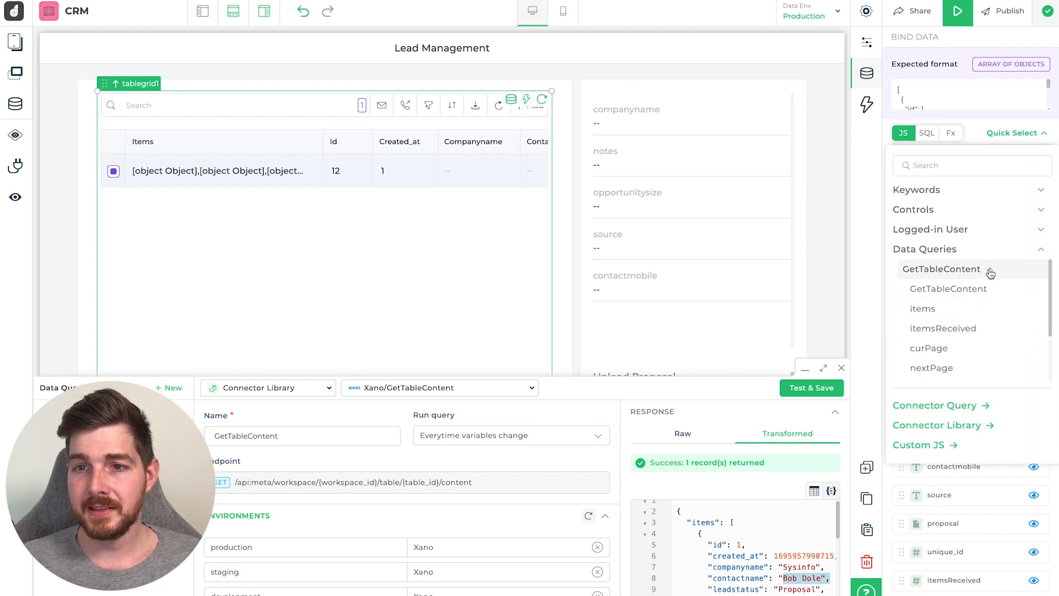
{"action": "left_click", "coordinate": [935, 310]}
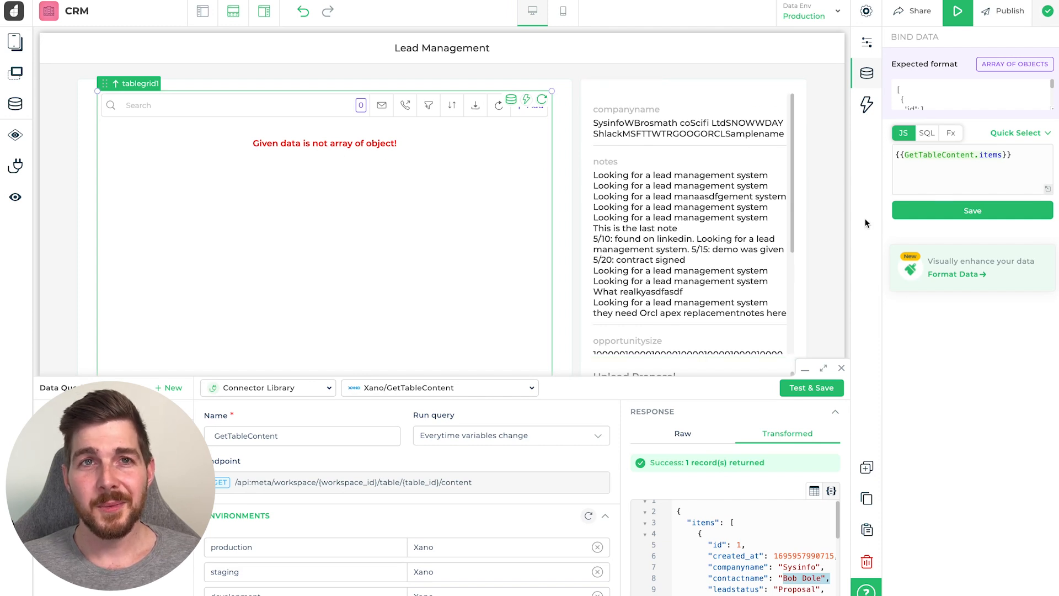
- Maximize the GetTableContent query editor to fill the workspace
{"action": "scroll", "coordinate": [750, 518], "scroll_direction": "down", "scroll_amount": 1}
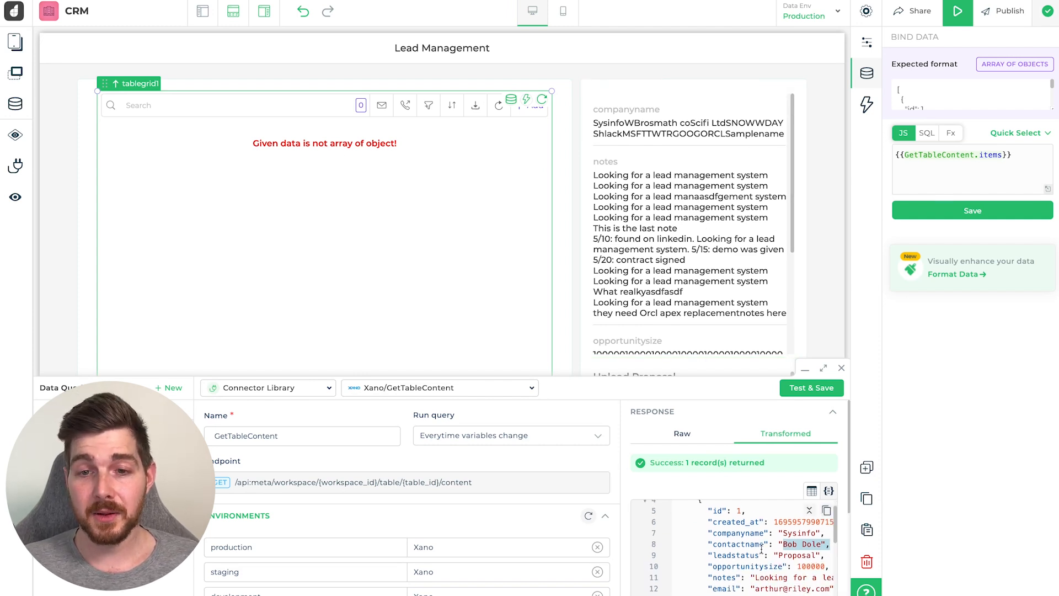
{"action": "scroll", "coordinate": [749, 517], "scroll_direction": "up", "scroll_amount": 2}
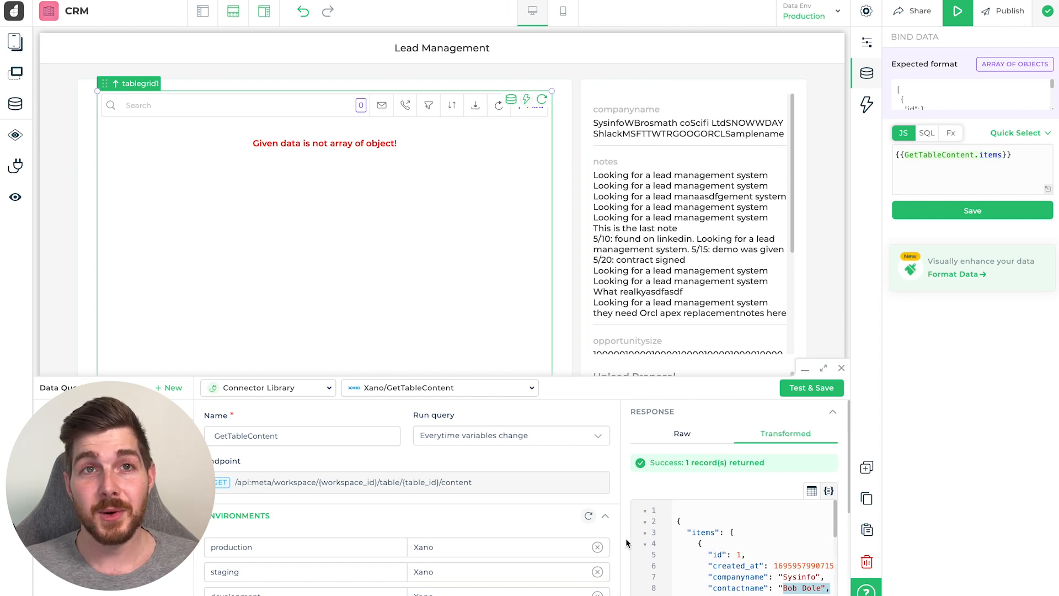
{"action": "scroll", "coordinate": [521, 511], "scroll_direction": "down", "scroll_amount": 1}
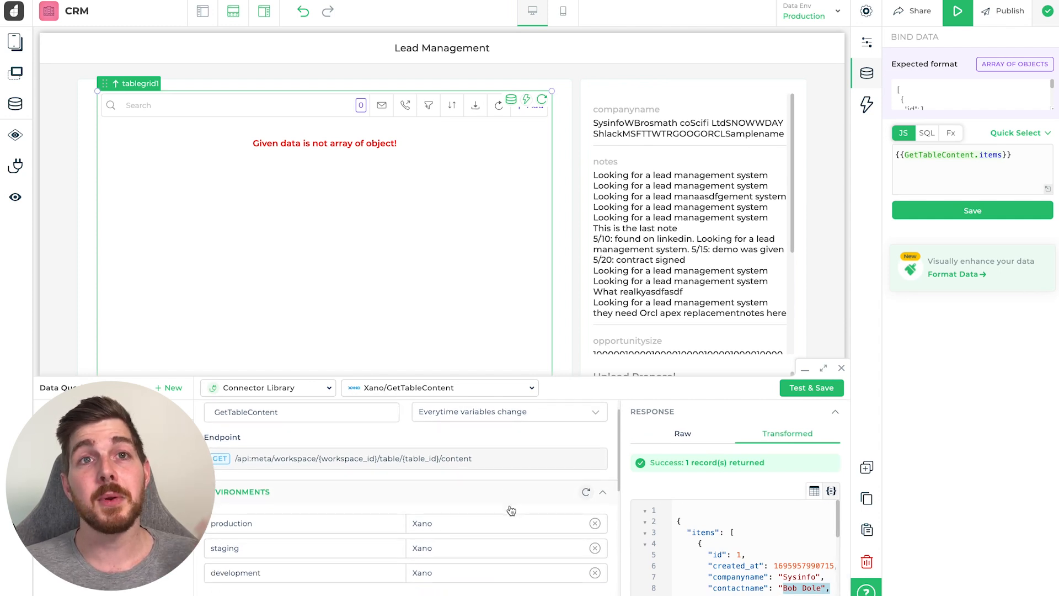
{"action": "scroll", "coordinate": [511, 510], "scroll_direction": "down", "scroll_amount": 6}
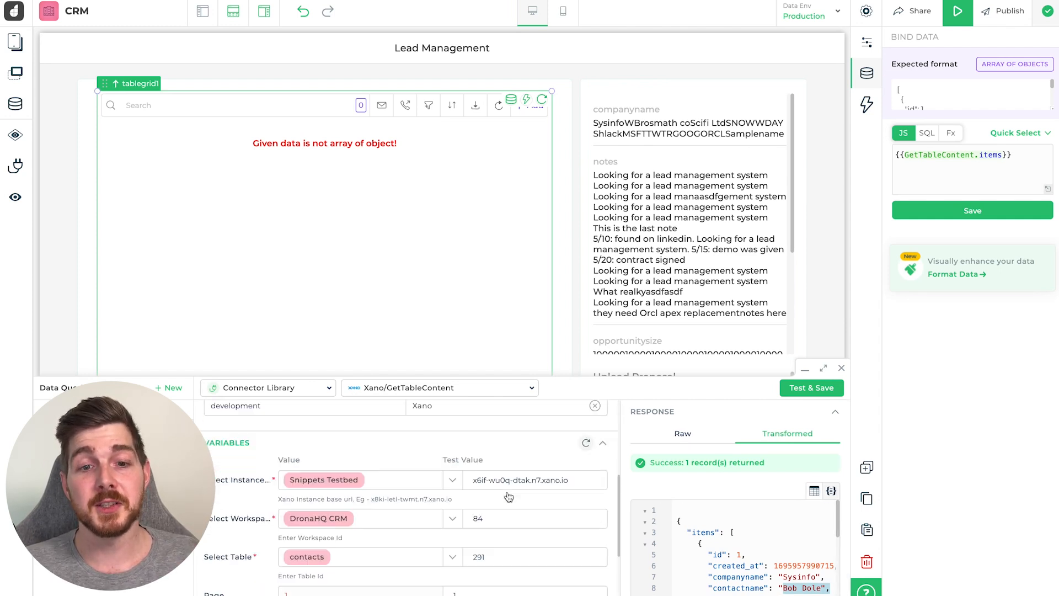
{"action": "left_click", "coordinate": [823, 367]}
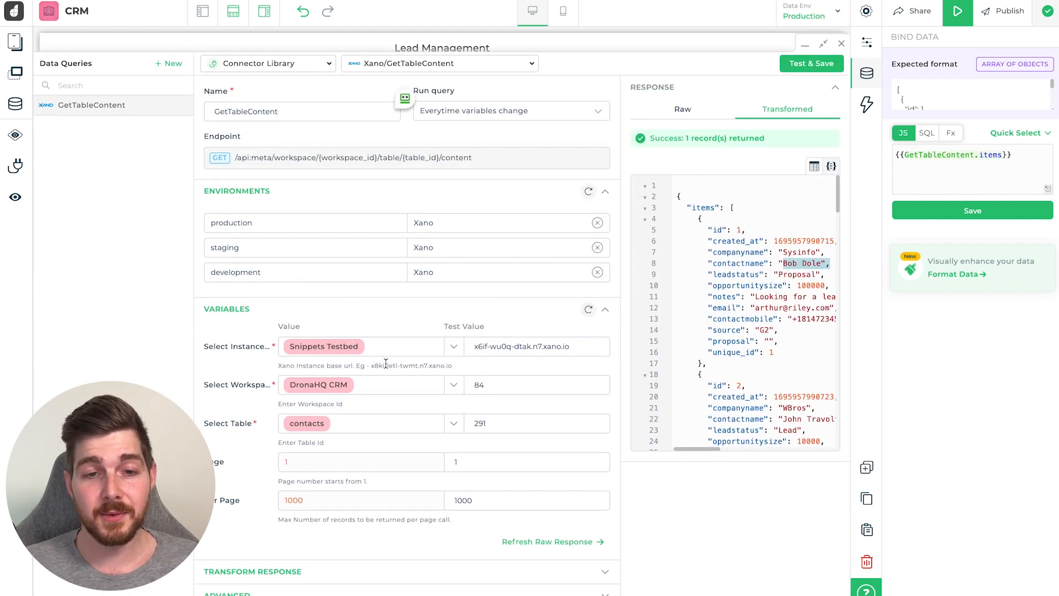
- Add a JavaScript Transform Response to GetTableContent that does 'return data.items'
{"action": "left_click", "coordinate": [253, 574]}
{"action": "scroll", "coordinate": [316, 462], "scroll_direction": "down", "scroll_amount": 3}
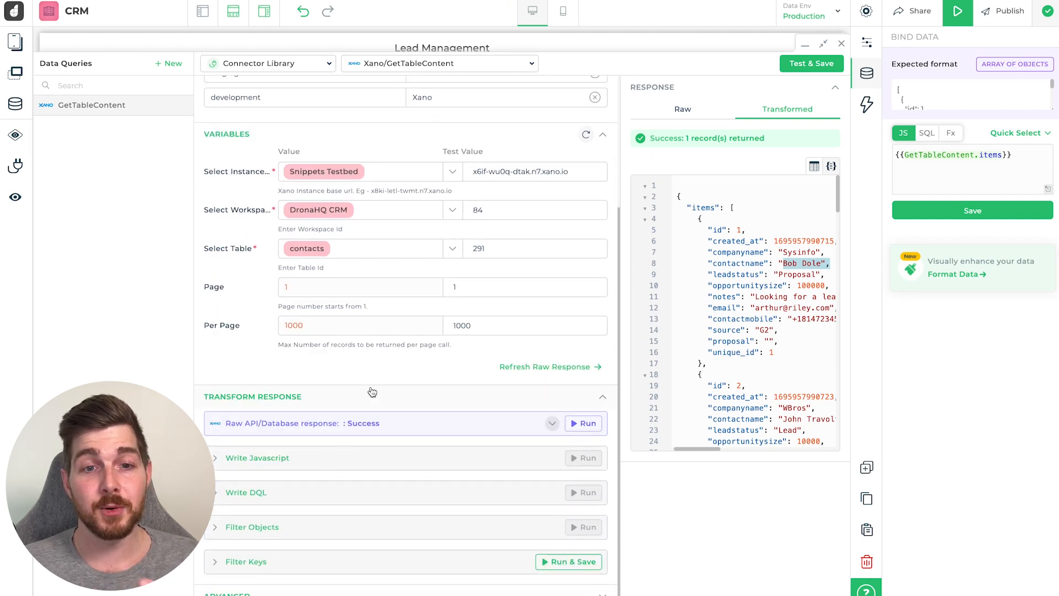
{"action": "left_click", "coordinate": [215, 459]}
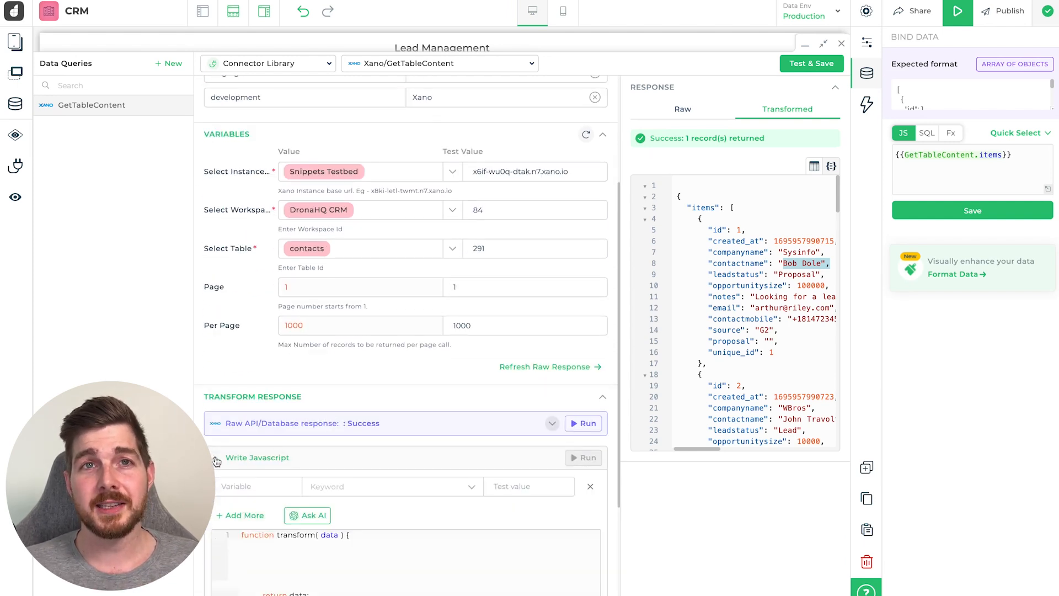
{"action": "scroll", "coordinate": [259, 414], "scroll_direction": "down", "scroll_amount": 2}
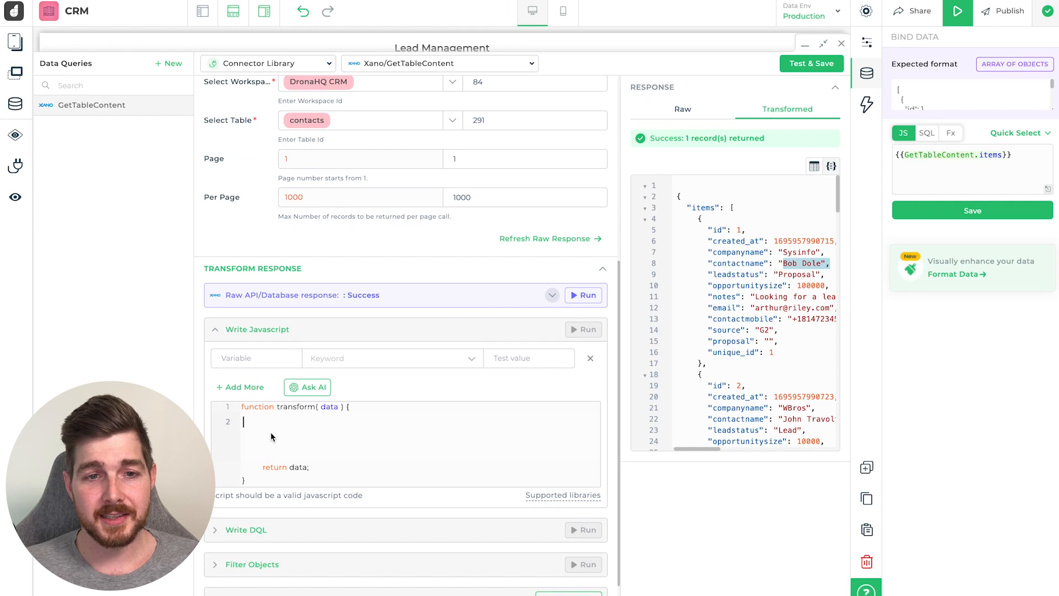
{"action": "key", "text": "Return"}
{"action": "type", "text": "re"}
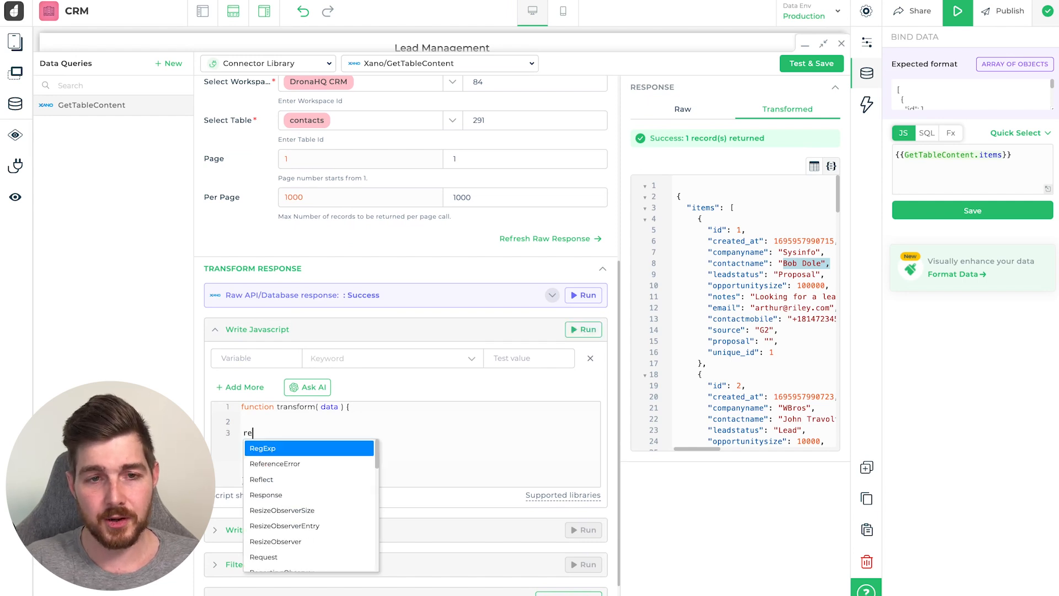
{"action": "type", "text": "turn d"}
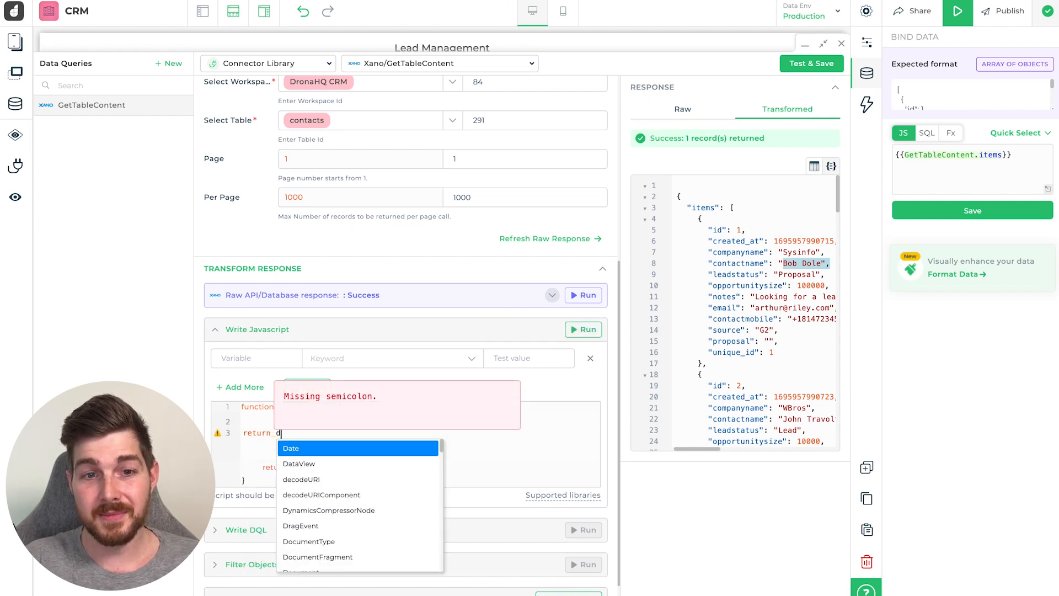
{"action": "type", "text": "ata"}
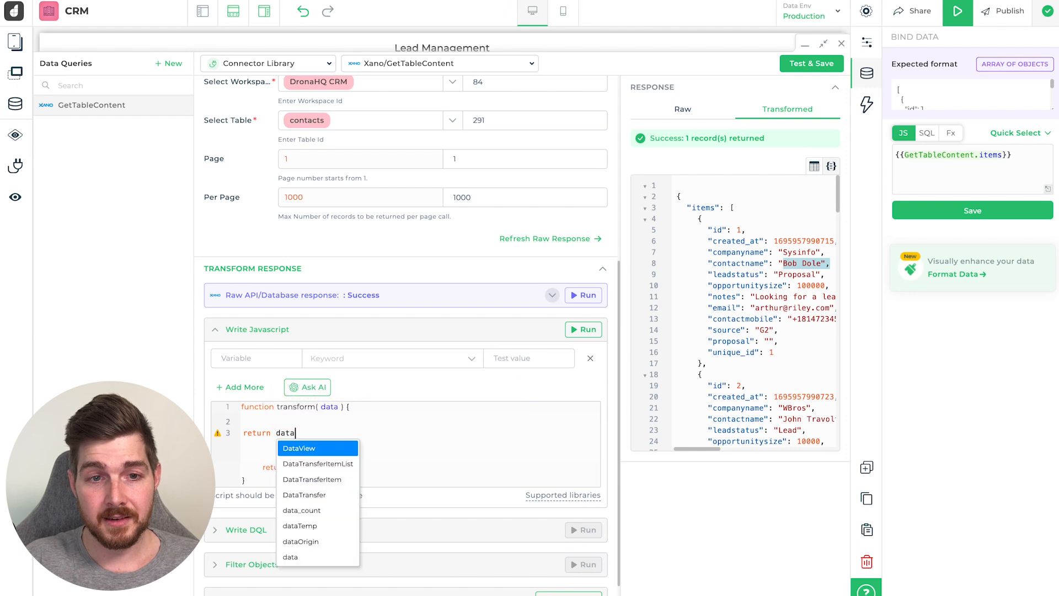
{"action": "type", "text": ".items;"}
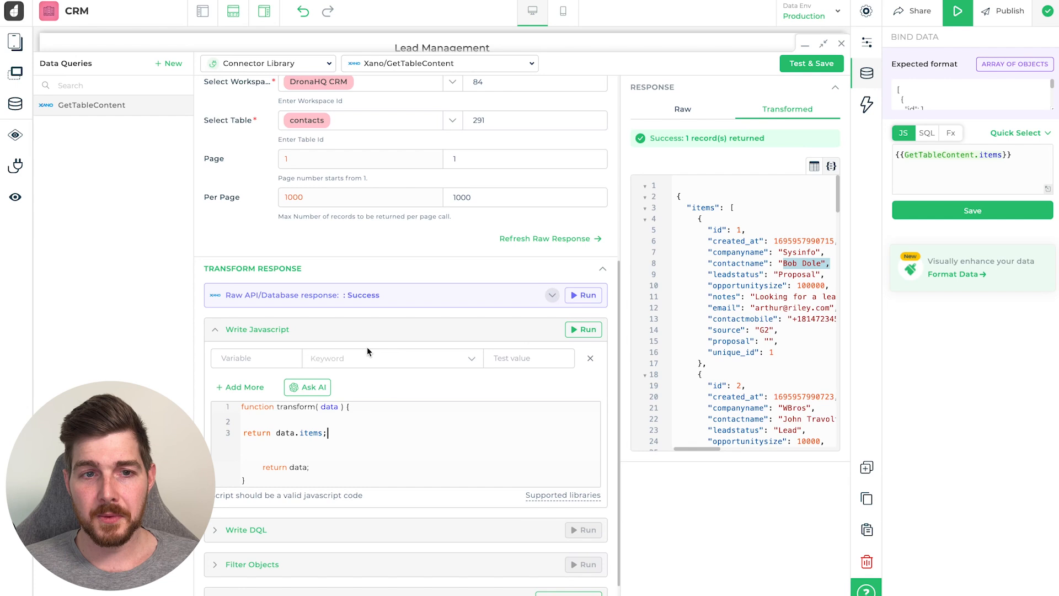
- Test the transform, which returns 12 records, and close the query editor
{"action": "left_click", "coordinate": [584, 329]}
{"action": "scroll", "coordinate": [467, 527], "scroll_direction": "down", "scroll_amount": 2}
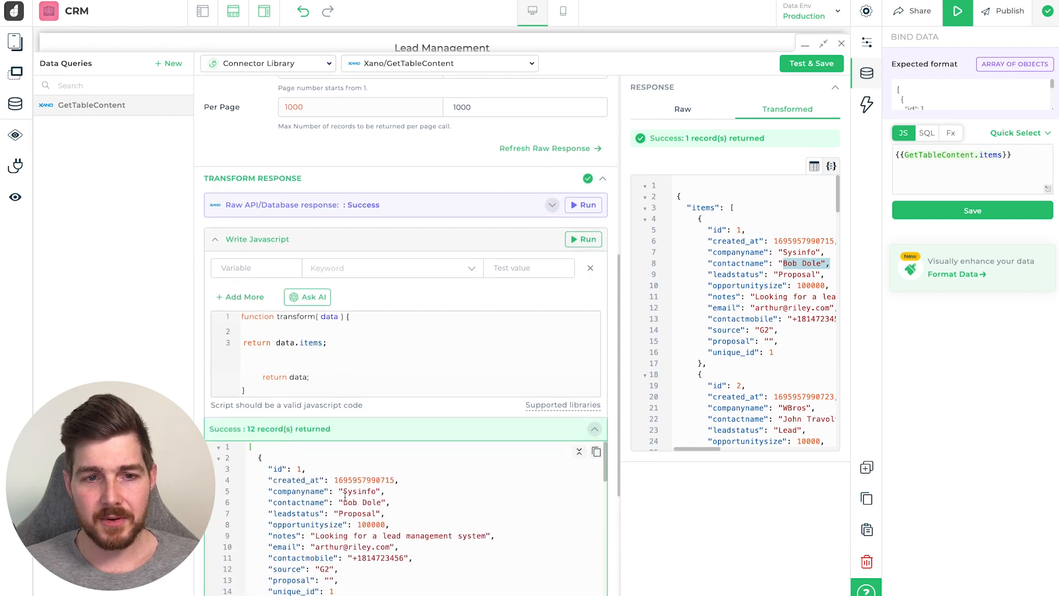
{"action": "left_click_drag", "start_coordinate": [246, 450], "coordinate": [306, 508]}
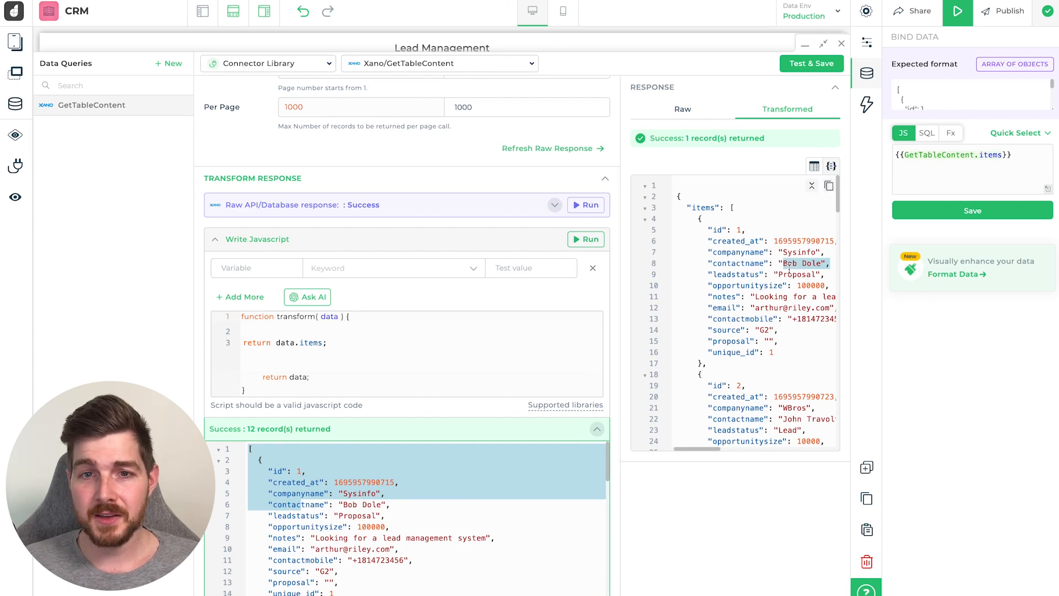
{"action": "left_click", "coordinate": [1035, 151]}
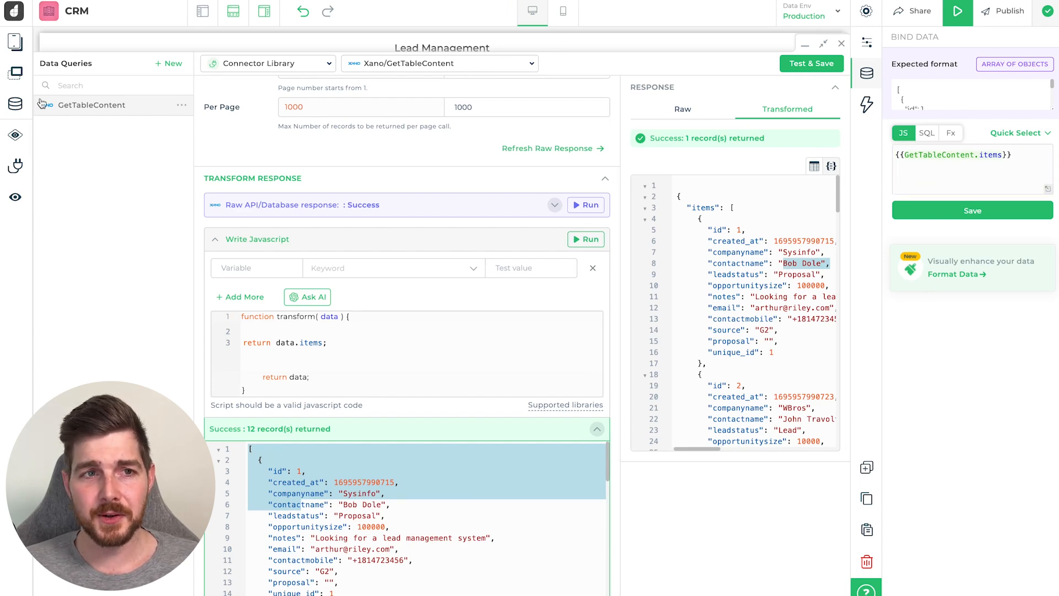
{"action": "left_click", "coordinate": [15, 104]}
- Rebind the lead table to the whole GetTableContent query result
{"action": "left_click", "coordinate": [1019, 134]}
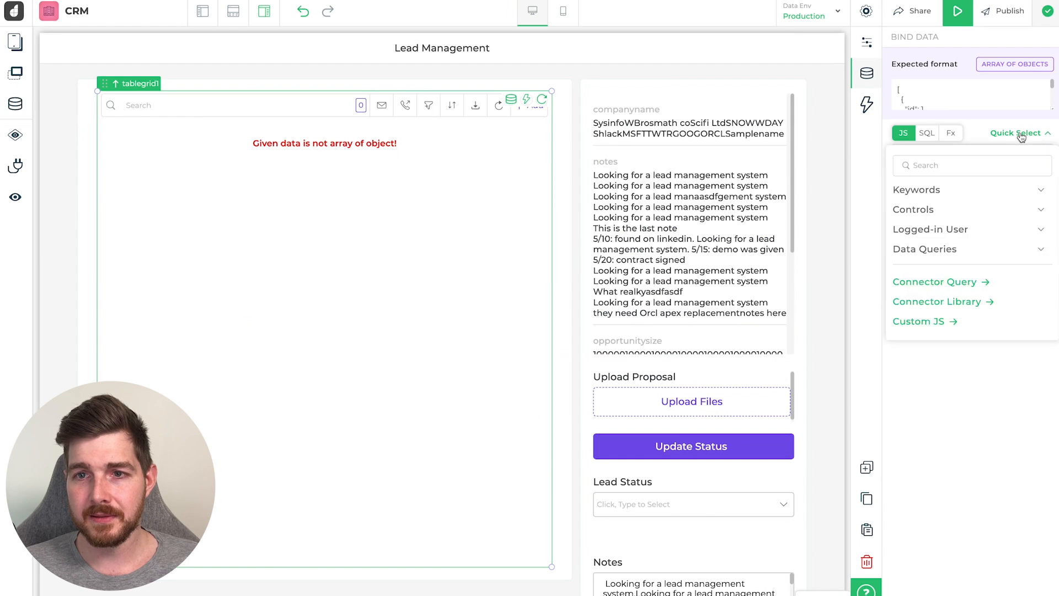
{"action": "left_click", "coordinate": [910, 249]}
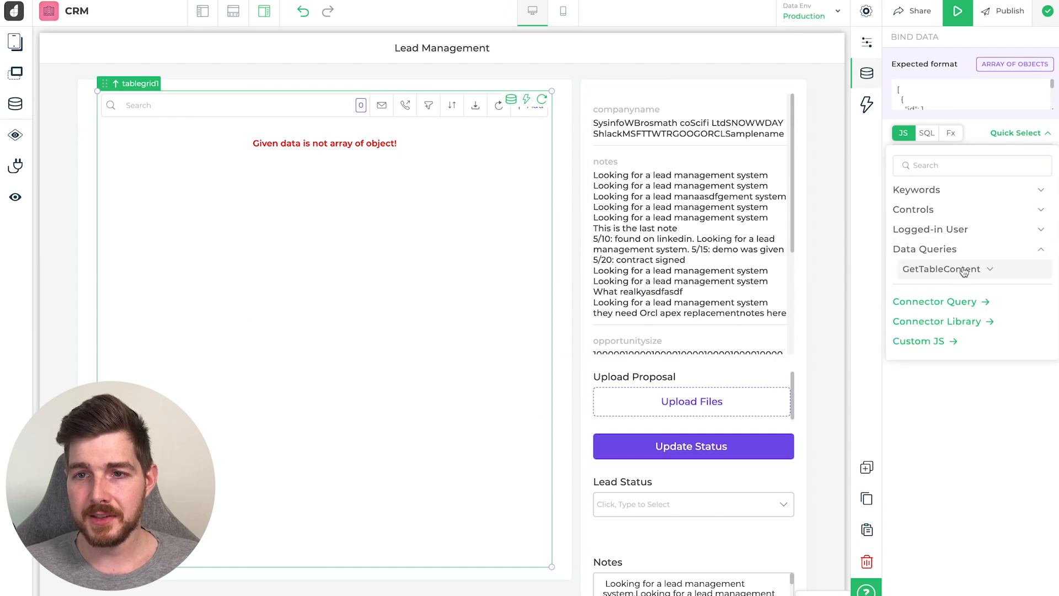
{"action": "left_click", "coordinate": [964, 270]}
{"action": "left_click", "coordinate": [959, 288]}
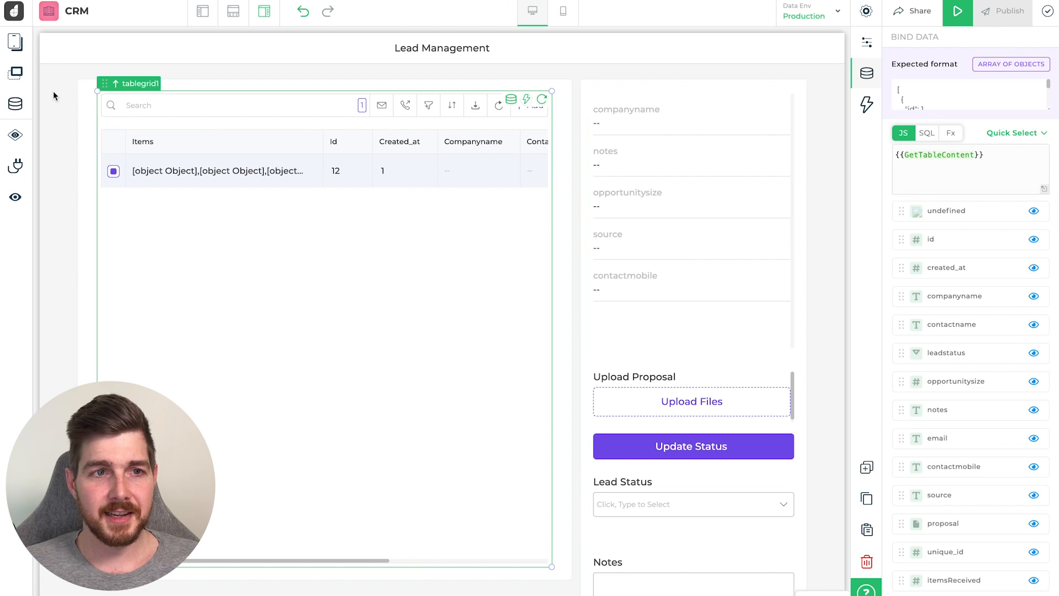
- Rerun GetTableContent so the table lists 12 leads, starting with Sysinfo, WBros and math co
{"action": "left_click", "coordinate": [15, 104]}
{"action": "left_click", "coordinate": [819, 388]}
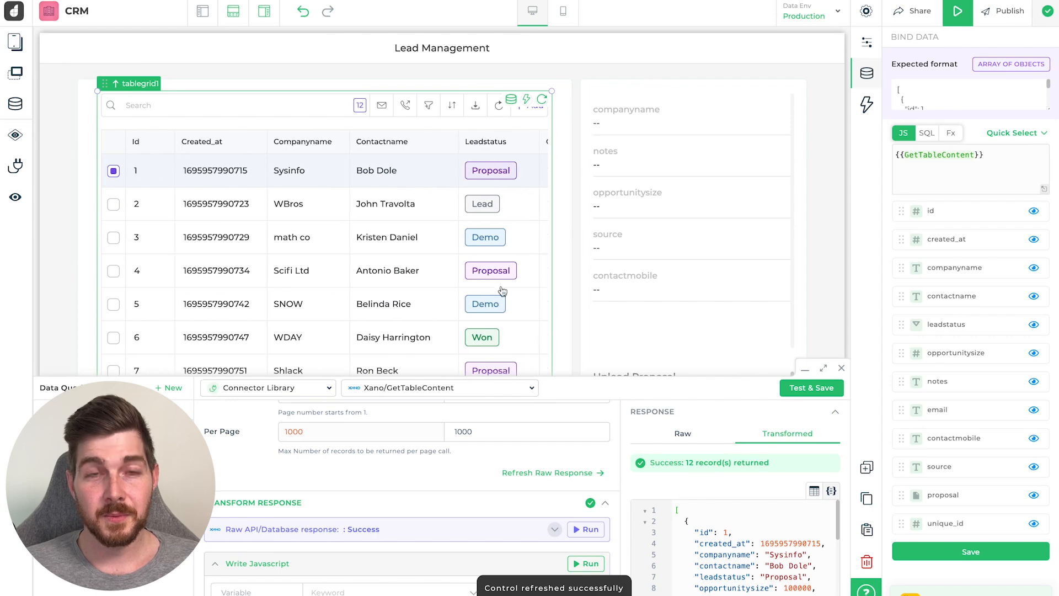
{"action": "left_click", "coordinate": [16, 105]}
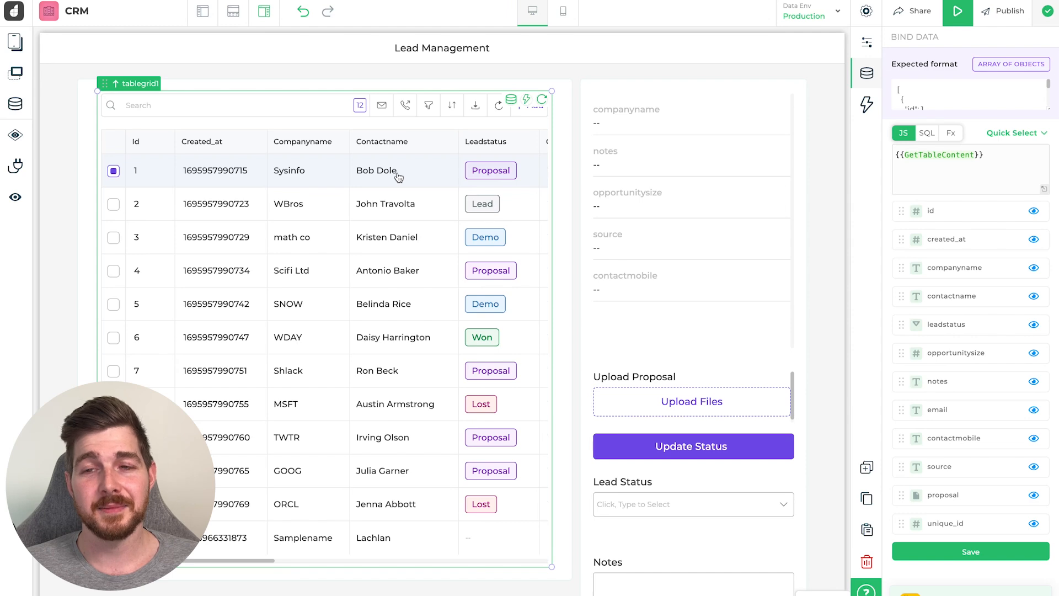
{"action": "left_click", "coordinate": [994, 157]}
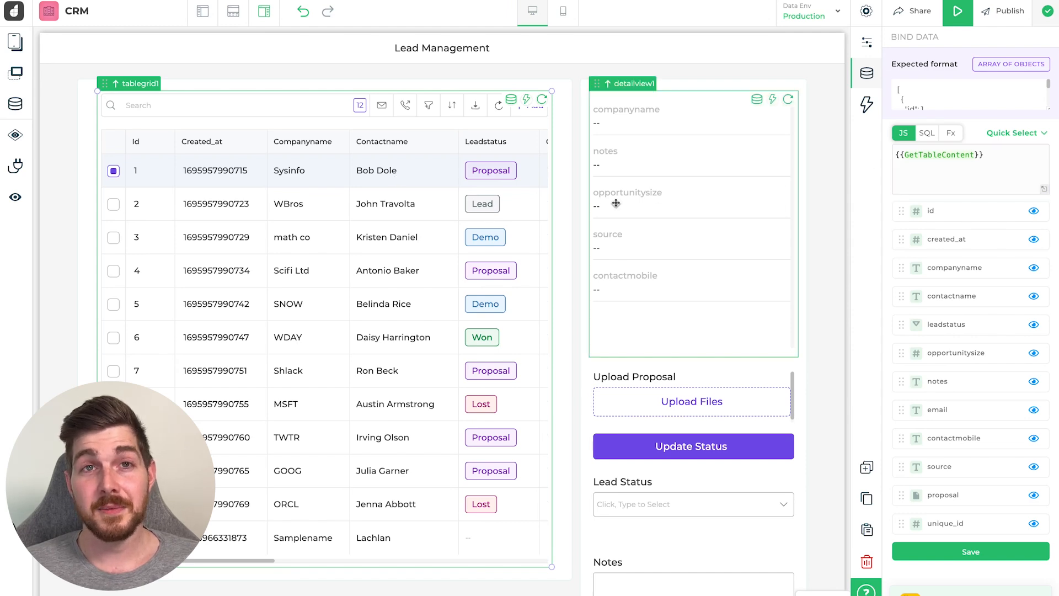
{"action": "scroll", "coordinate": [620, 271], "scroll_direction": "down", "scroll_amount": 4}
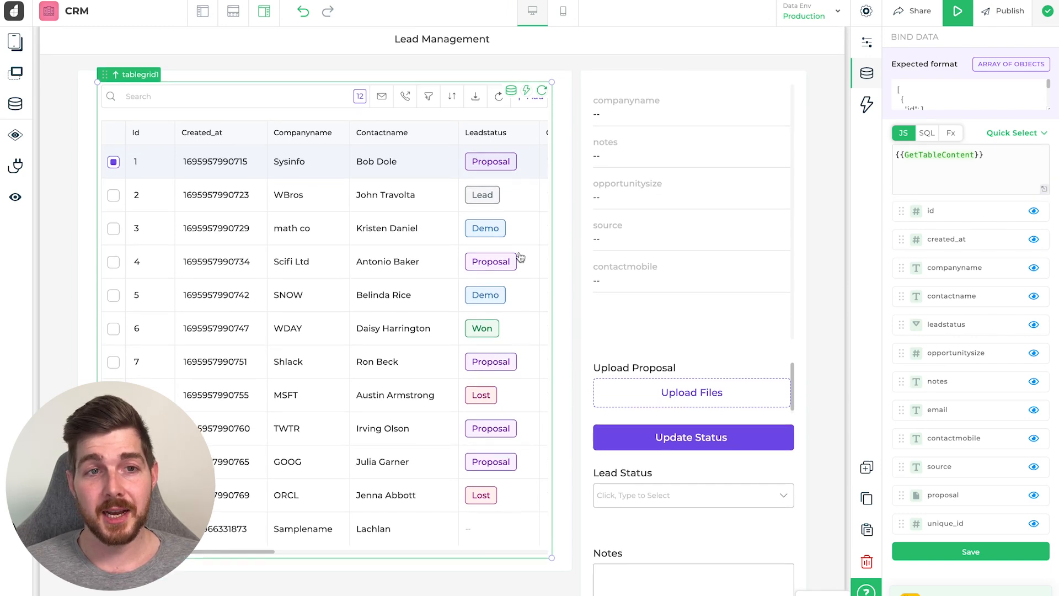
{"action": "scroll", "coordinate": [447, 222], "scroll_direction": "up", "scroll_amount": 4}
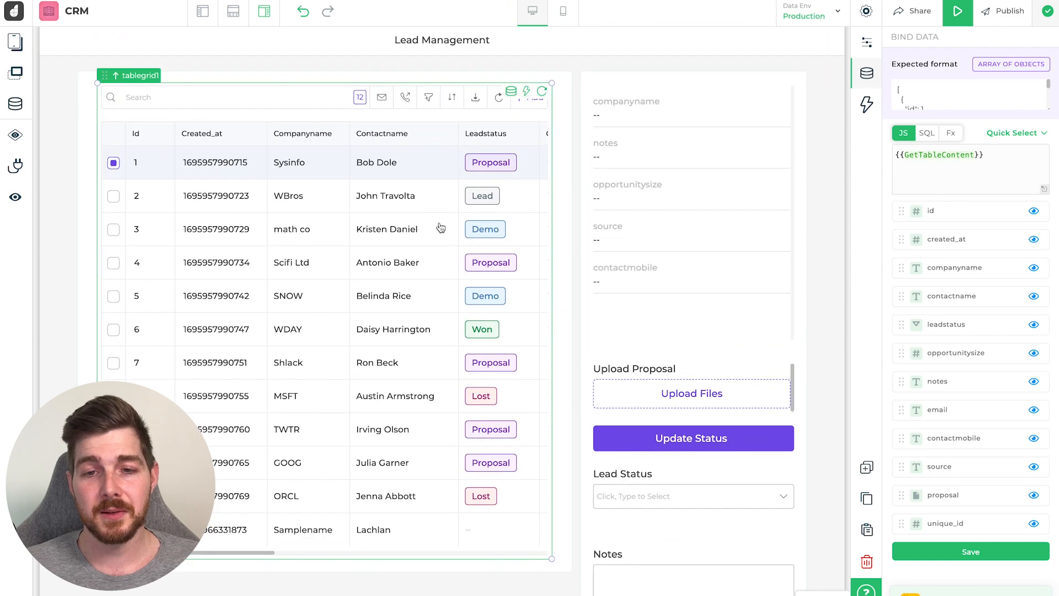
{"action": "left_click", "coordinate": [958, 11]}
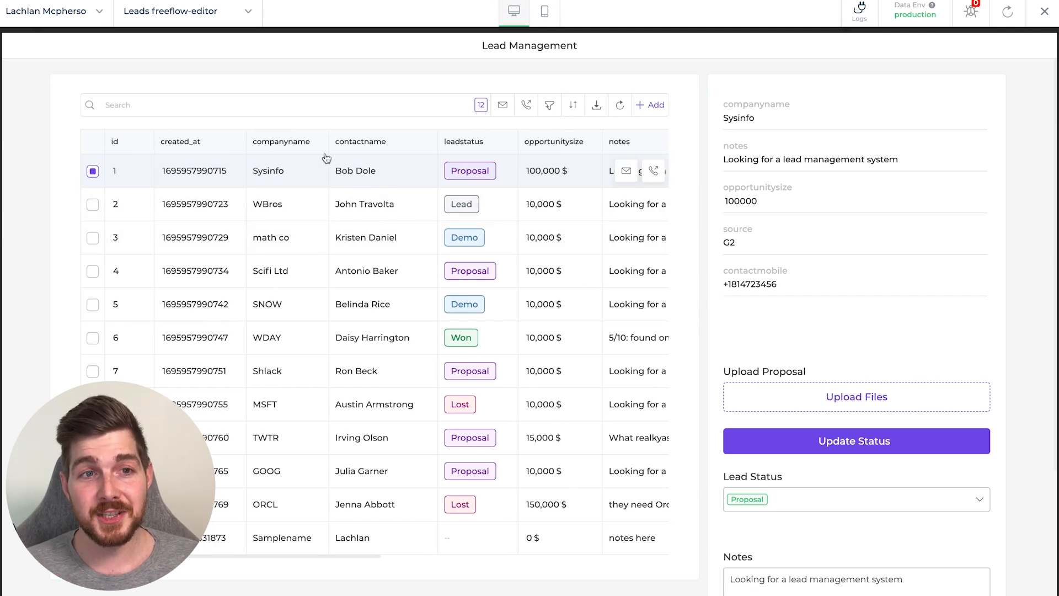
- In the running preview, view the WBros and math co lead details and scroll the page
{"action": "left_click", "coordinate": [240, 108]}
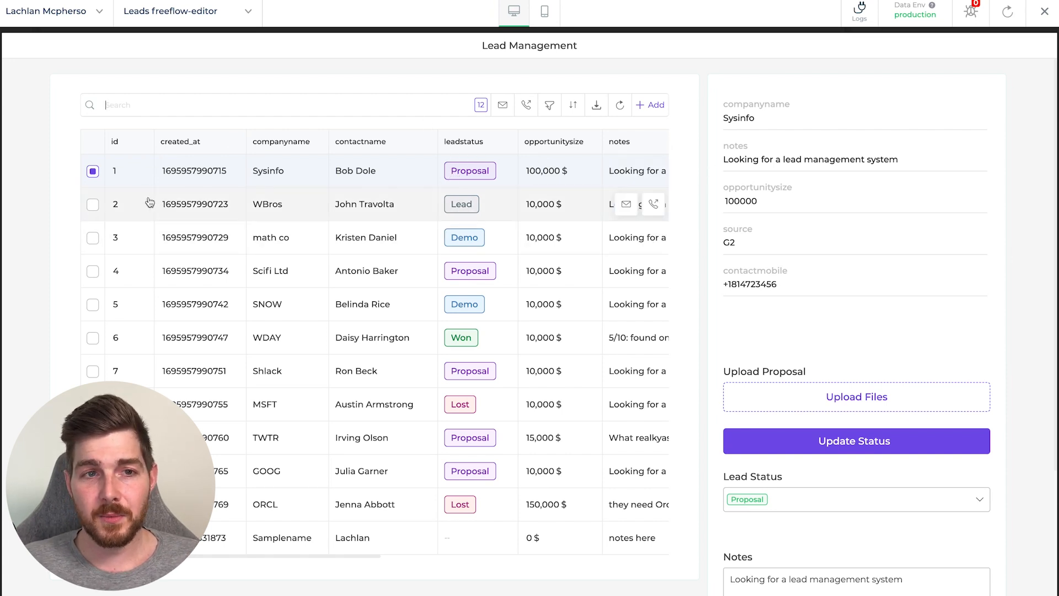
{"action": "left_click", "coordinate": [93, 205]}
{"action": "left_click", "coordinate": [92, 238]}
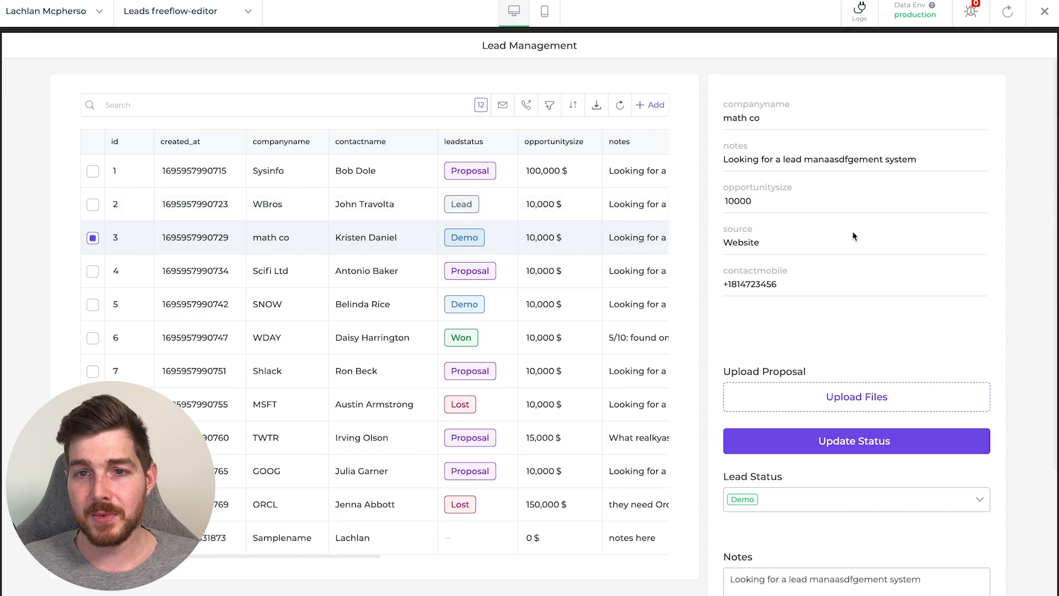
{"action": "scroll", "coordinate": [853, 236], "scroll_direction": "down", "scroll_amount": 3}
{"action": "scroll", "coordinate": [874, 228], "scroll_direction": "up", "scroll_amount": 3}
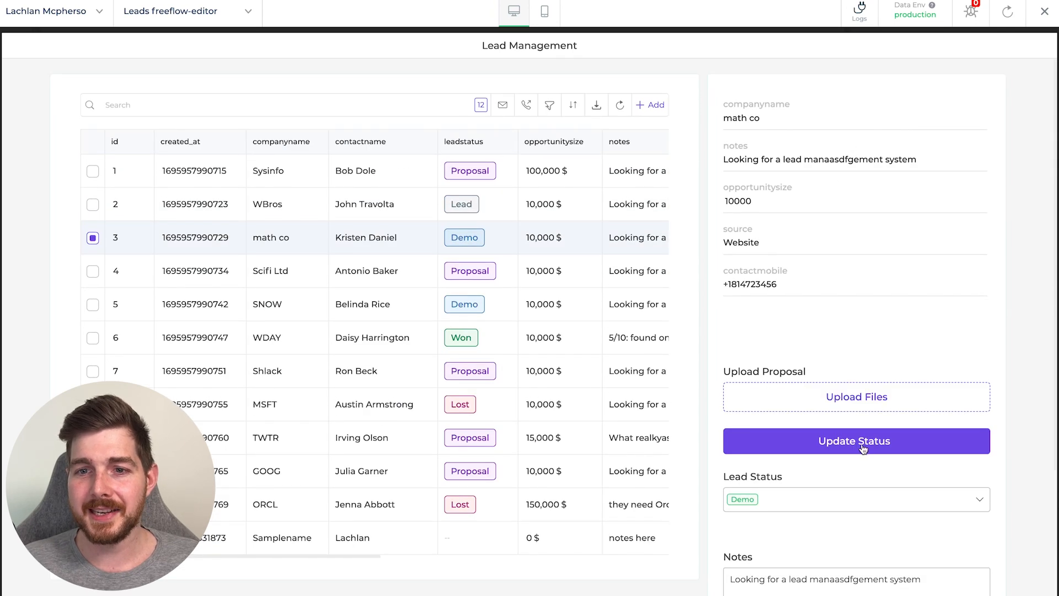
{"action": "scroll", "coordinate": [847, 292], "scroll_direction": "down", "scroll_amount": 3}
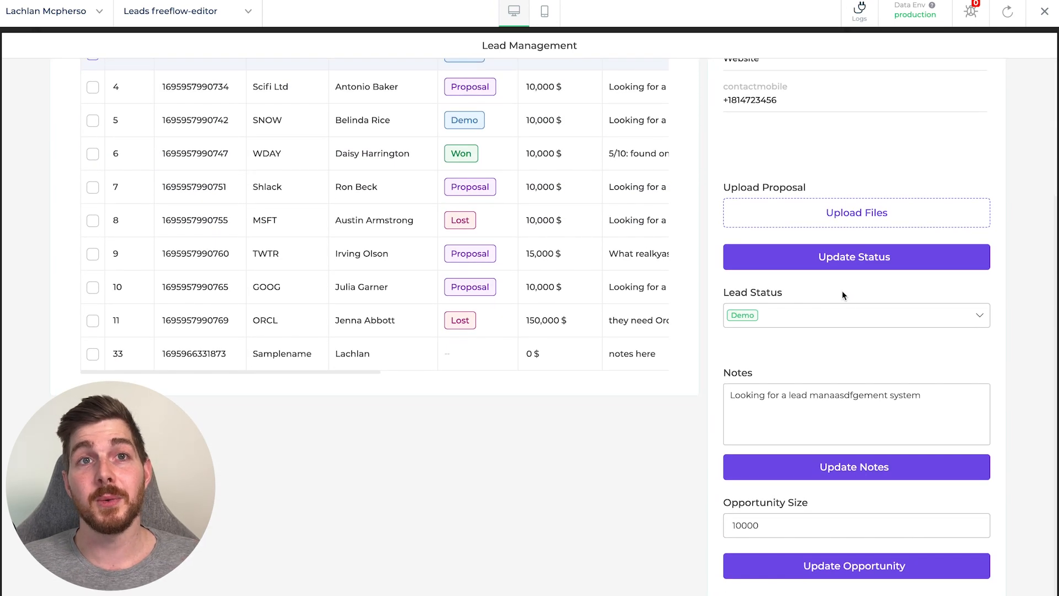
{"action": "scroll", "coordinate": [842, 296], "scroll_direction": "up", "scroll_amount": 3}
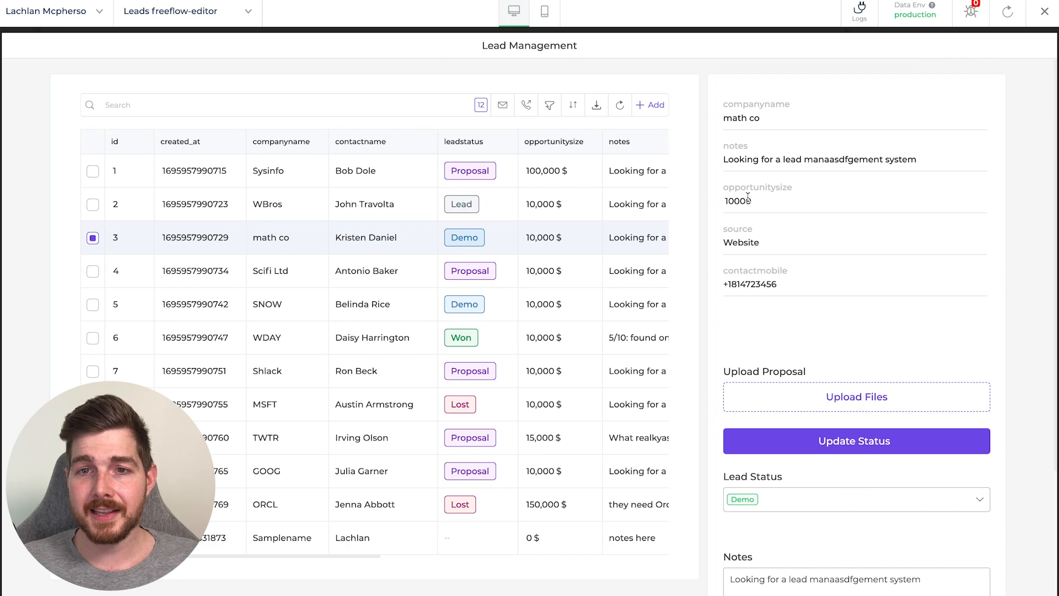
{"action": "scroll", "coordinate": [784, 222], "scroll_direction": "down", "scroll_amount": 3}
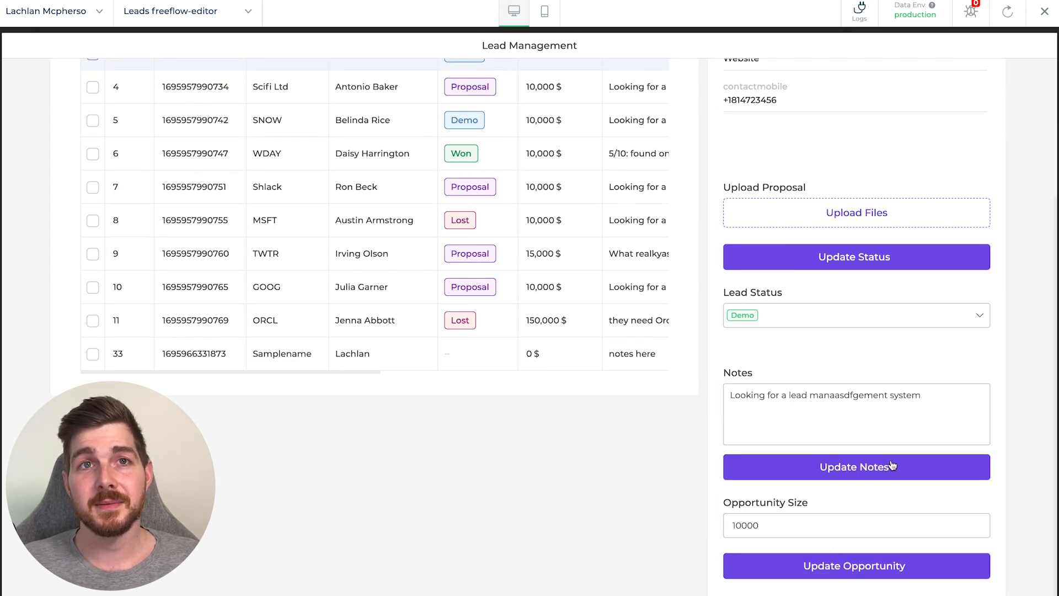
{"action": "scroll", "coordinate": [846, 207], "scroll_direction": "up", "scroll_amount": 3}
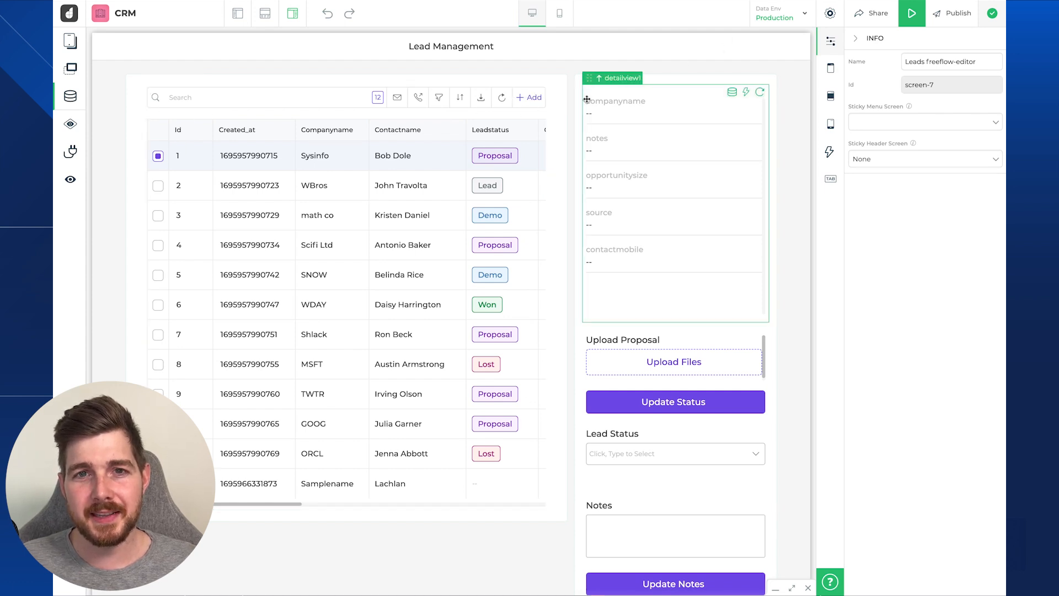
- Inspect the lead table's add_click event, whose Navigate To action targets screen-9
{"action": "left_click", "coordinate": [362, 214]}
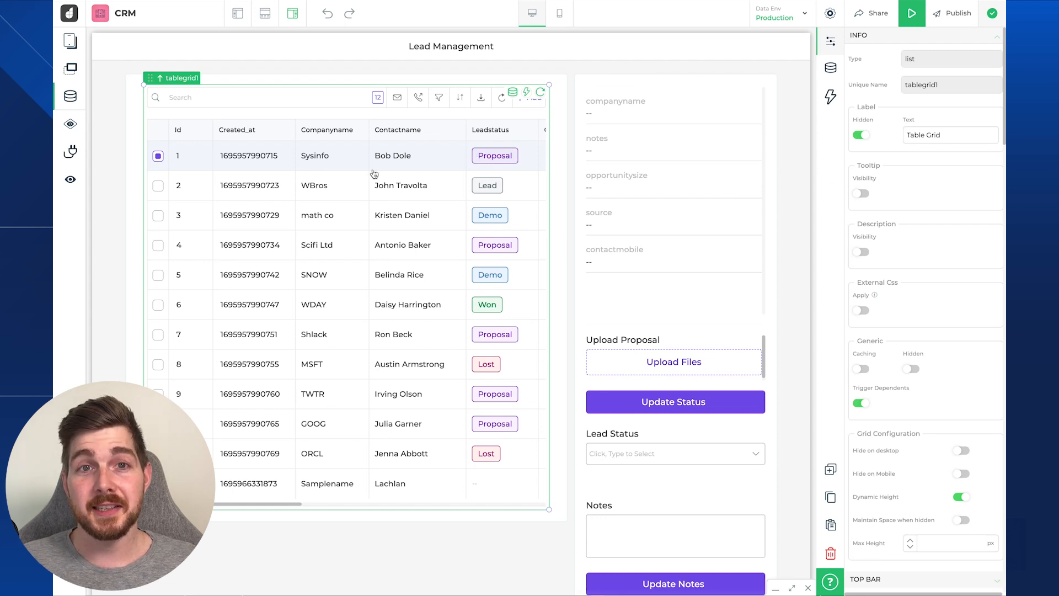
{"action": "left_click", "coordinate": [831, 98]}
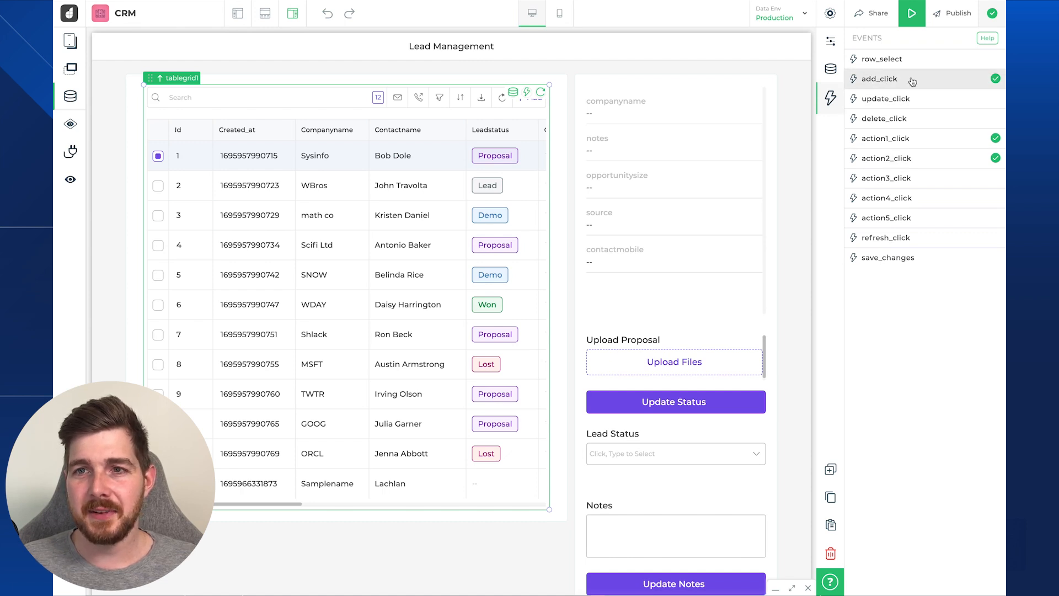
{"action": "left_click", "coordinate": [895, 83]}
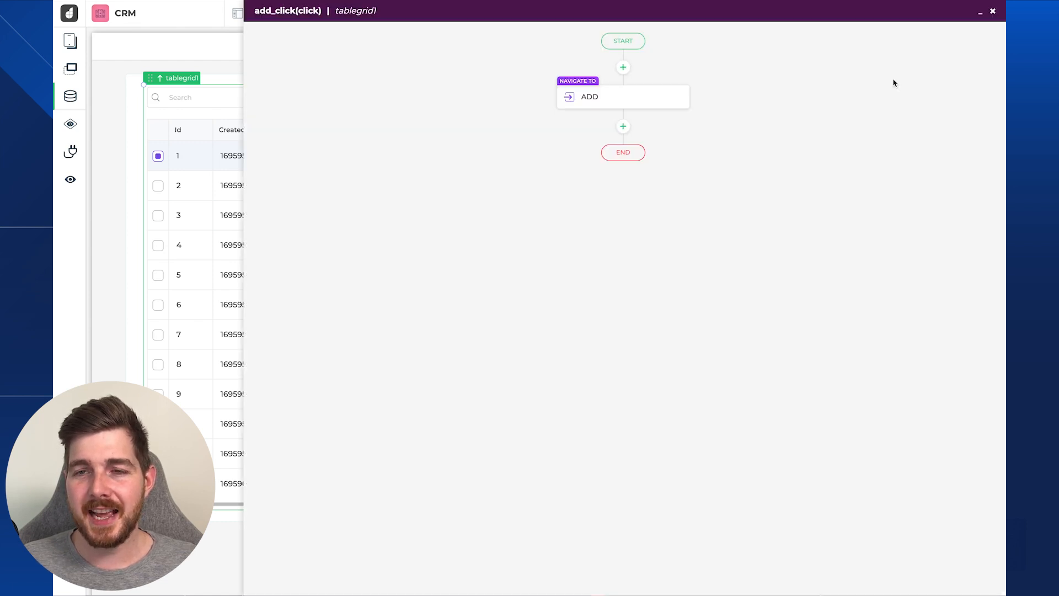
{"action": "left_click", "coordinate": [631, 101]}
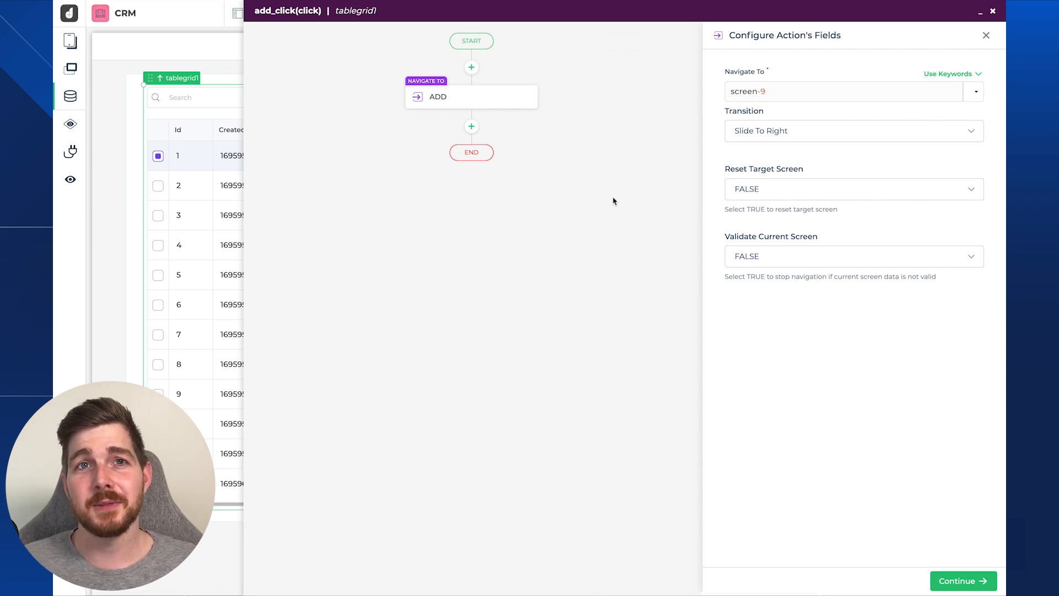
{"action": "left_click", "coordinate": [986, 35]}
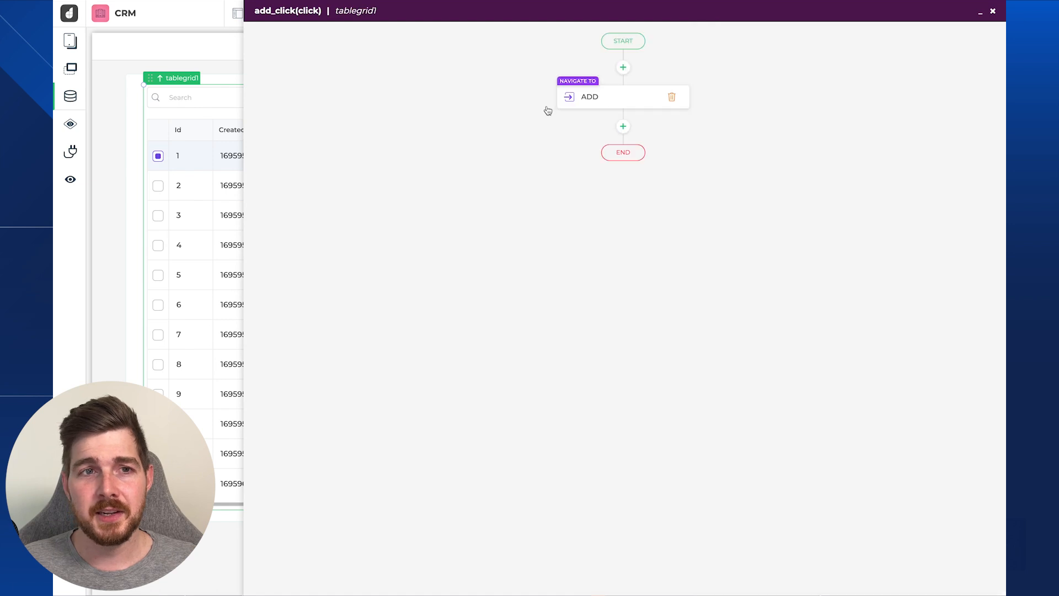
{"action": "left_click", "coordinate": [993, 11]}
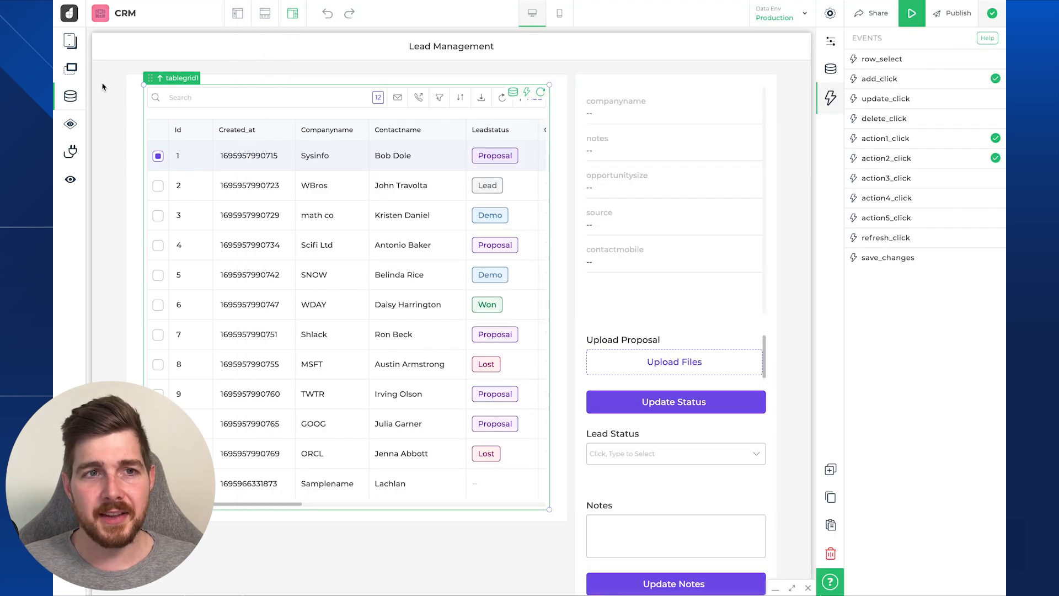
{"action": "left_click", "coordinate": [74, 45]}
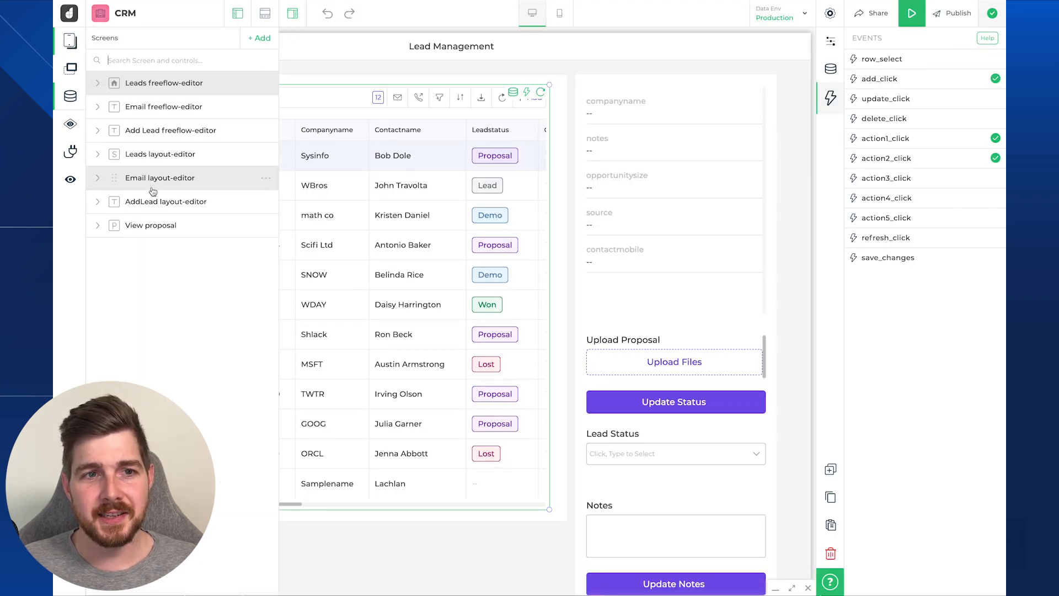
- Open the Add Lead screen and check its id, screen-9
{"action": "left_click", "coordinate": [166, 135]}
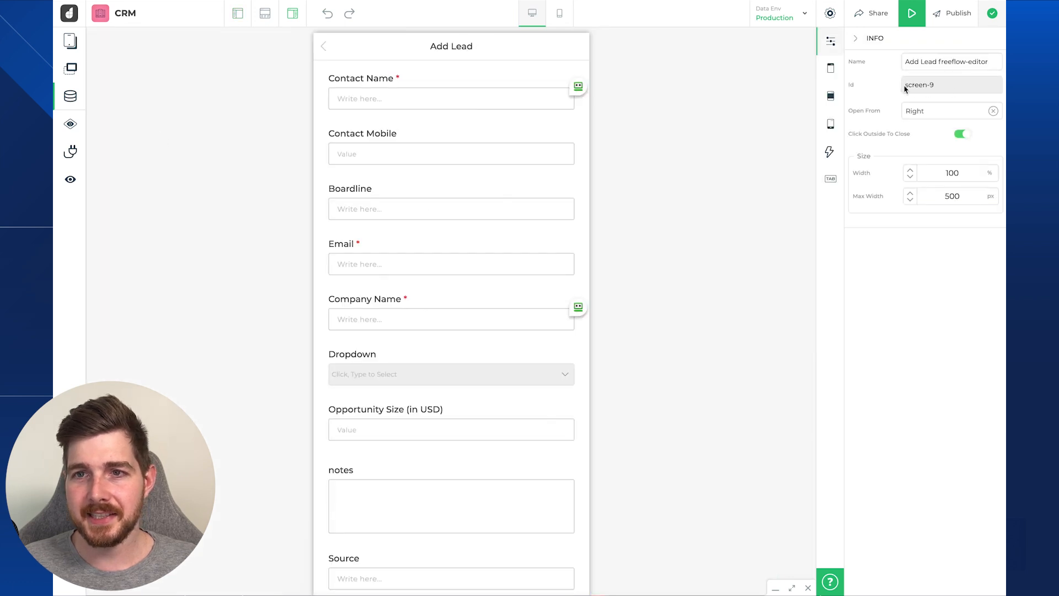
{"action": "left_click_drag", "start_coordinate": [906, 88], "coordinate": [945, 87]}
{"action": "left_click", "coordinate": [948, 87]}
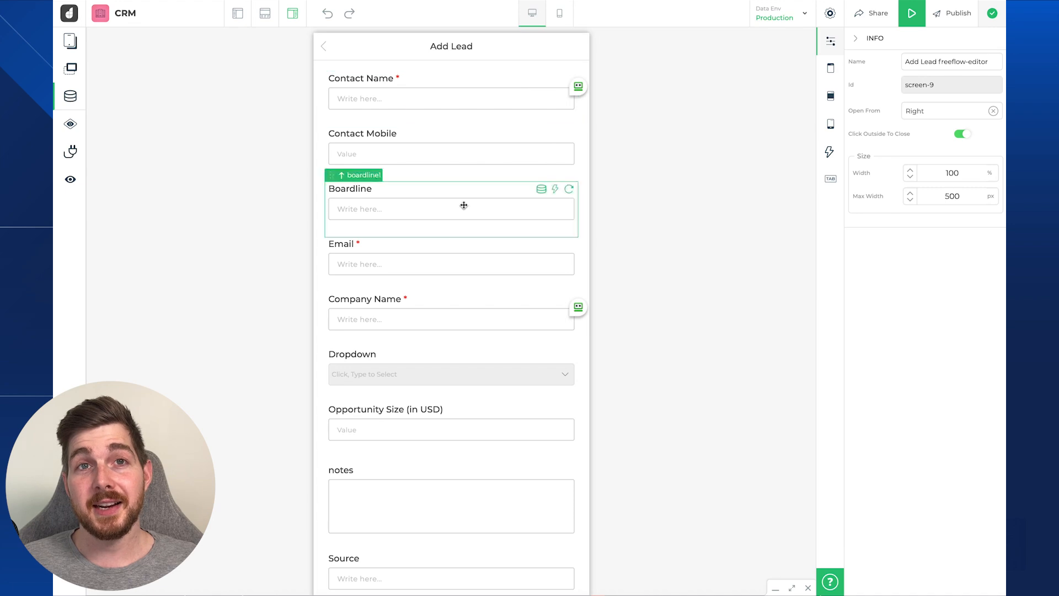
{"action": "scroll", "coordinate": [474, 185], "scroll_direction": "down", "scroll_amount": 2}
{"action": "scroll", "coordinate": [480, 177], "scroll_direction": "up", "scroll_amount": 2}
{"action": "scroll", "coordinate": [515, 166], "scroll_direction": "down", "scroll_amount": 2}
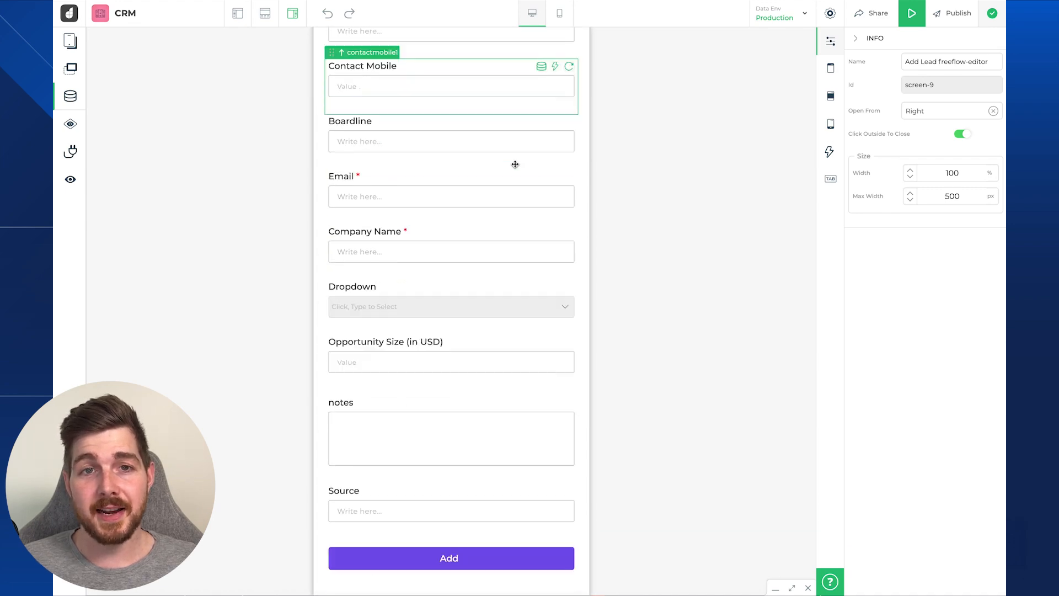
{"action": "scroll", "coordinate": [486, 441], "scroll_direction": "up", "scroll_amount": 2}
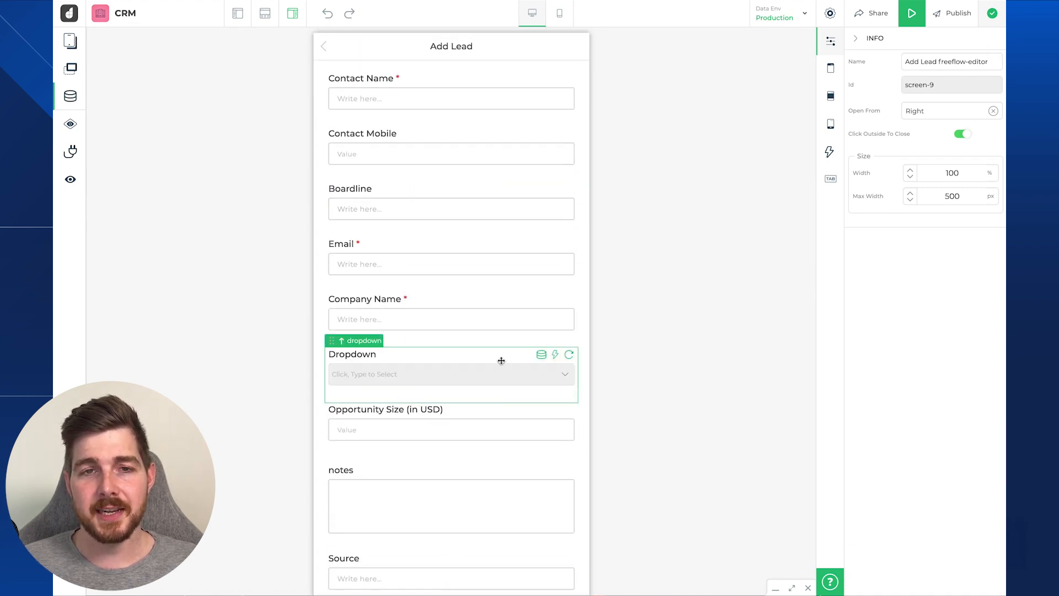
- Select the form's purple Add button (button10) instead of the Contact Name field
{"action": "left_click", "coordinate": [469, 95]}
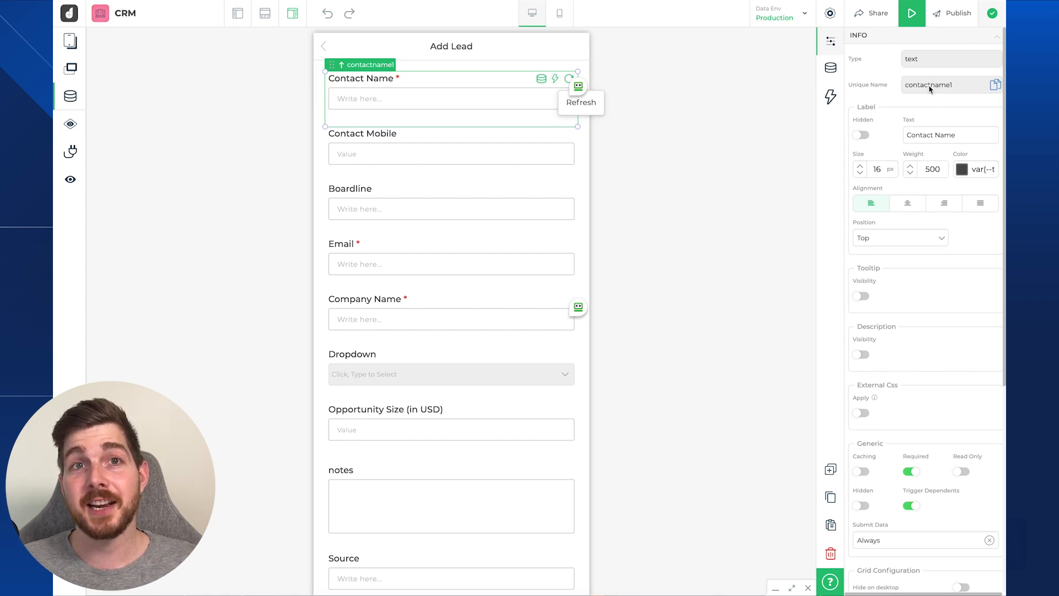
{"action": "scroll", "coordinate": [612, 186], "scroll_direction": "down", "scroll_amount": 2}
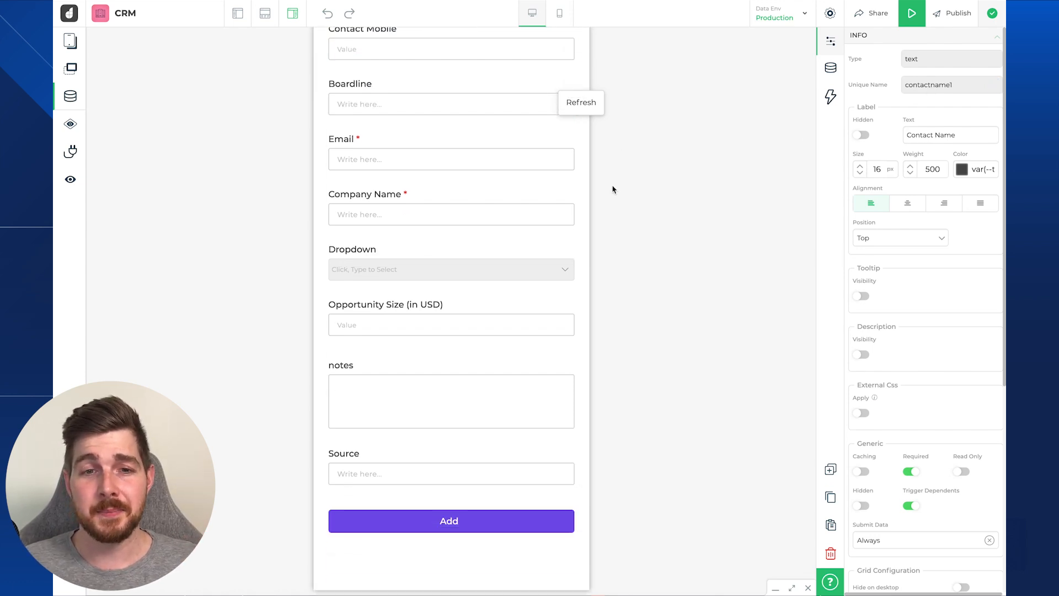
{"action": "left_click", "coordinate": [463, 520]}
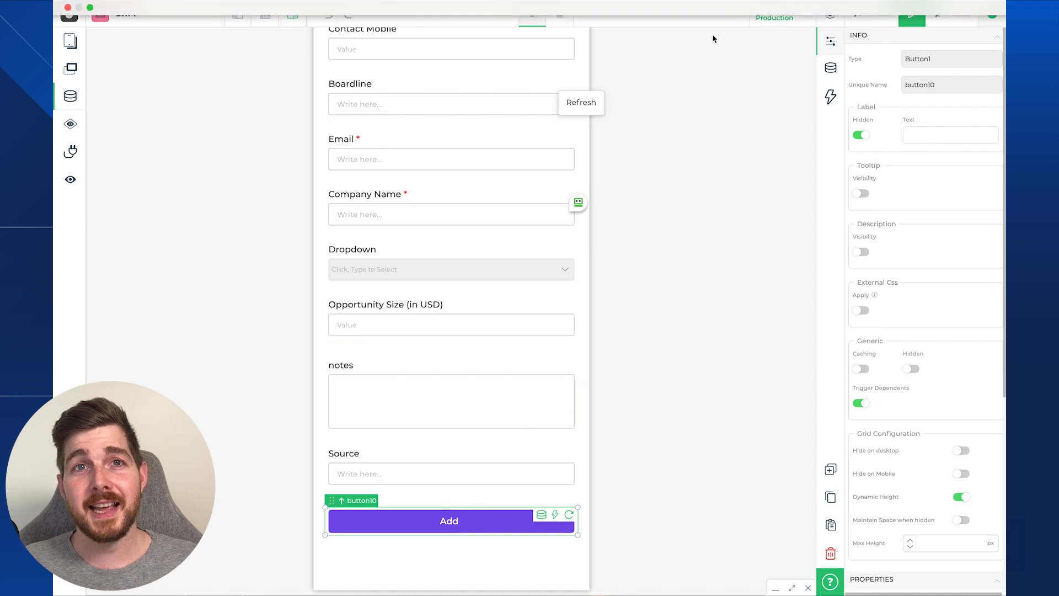
- Open the Add button's button_click flow and check the Xano CreateTableContent step's environments
{"action": "left_click", "coordinate": [831, 99]}
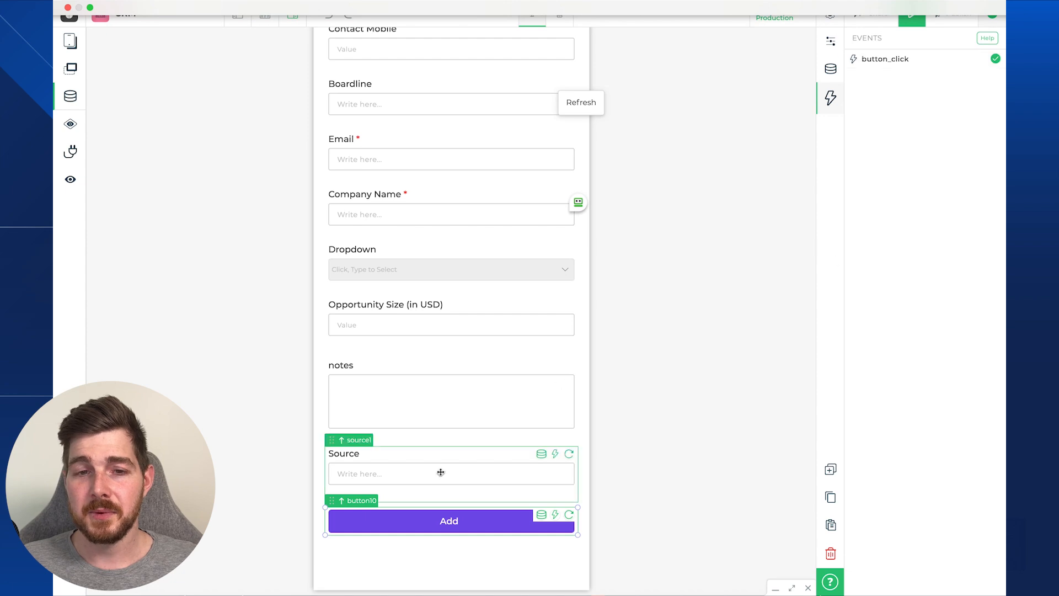
{"action": "left_click", "coordinate": [936, 66]}
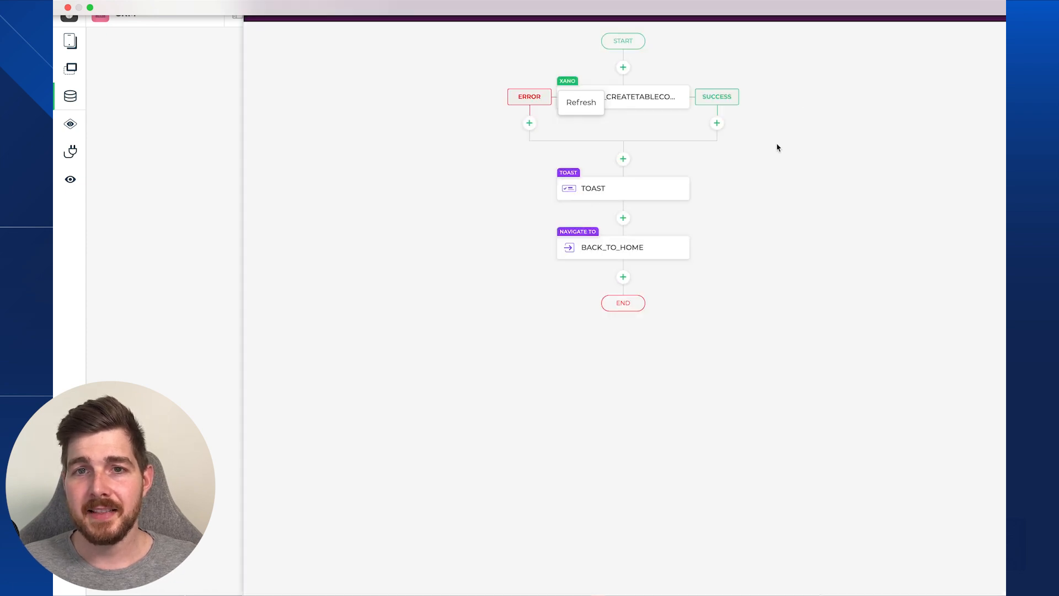
{"action": "double_click", "coordinate": [670, 98]}
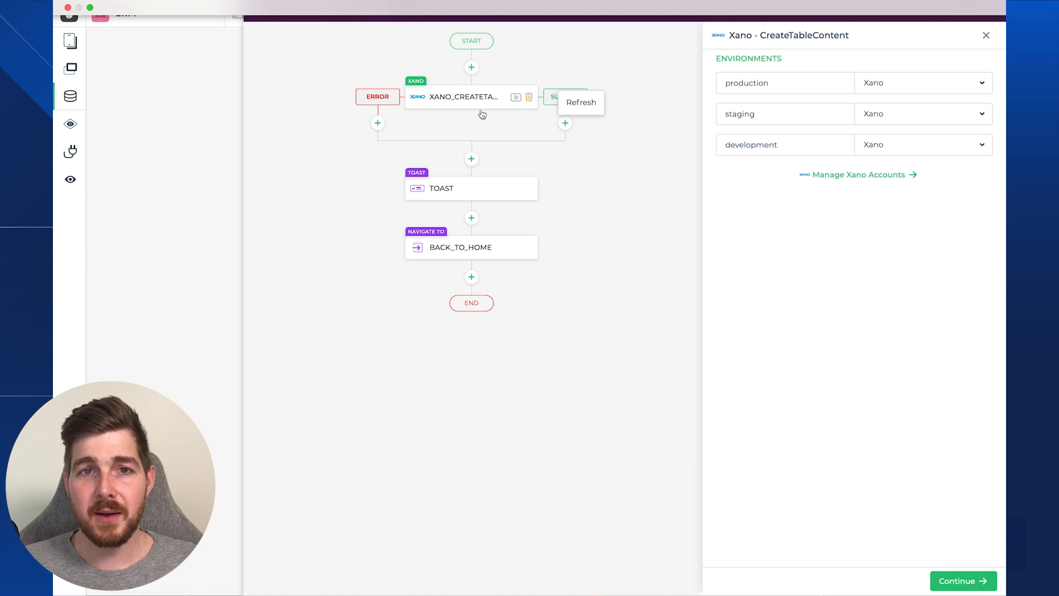
{"action": "left_click", "coordinate": [471, 68]}
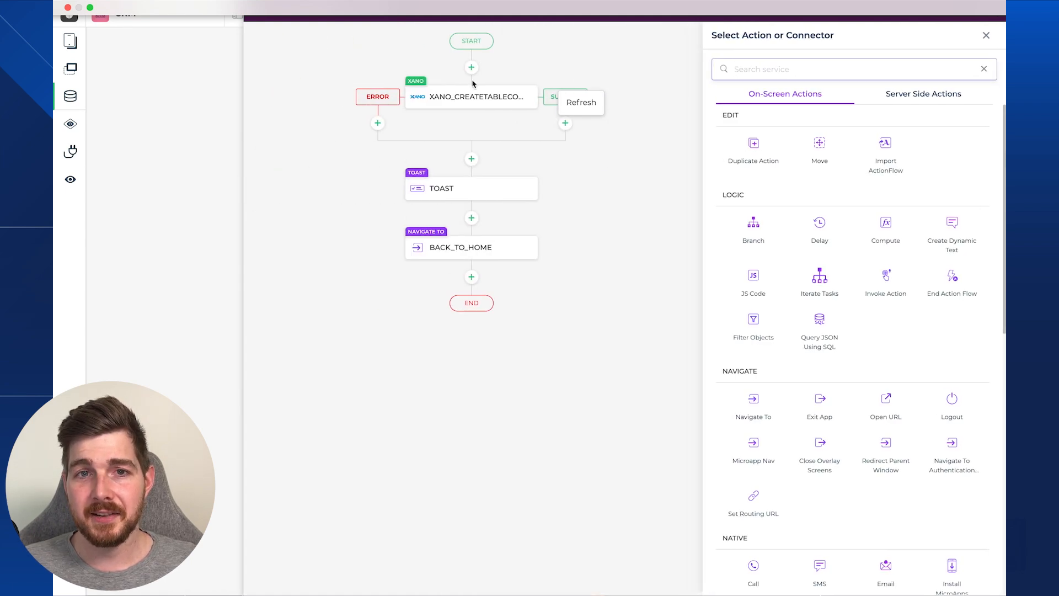
{"action": "left_click", "coordinate": [932, 94]}
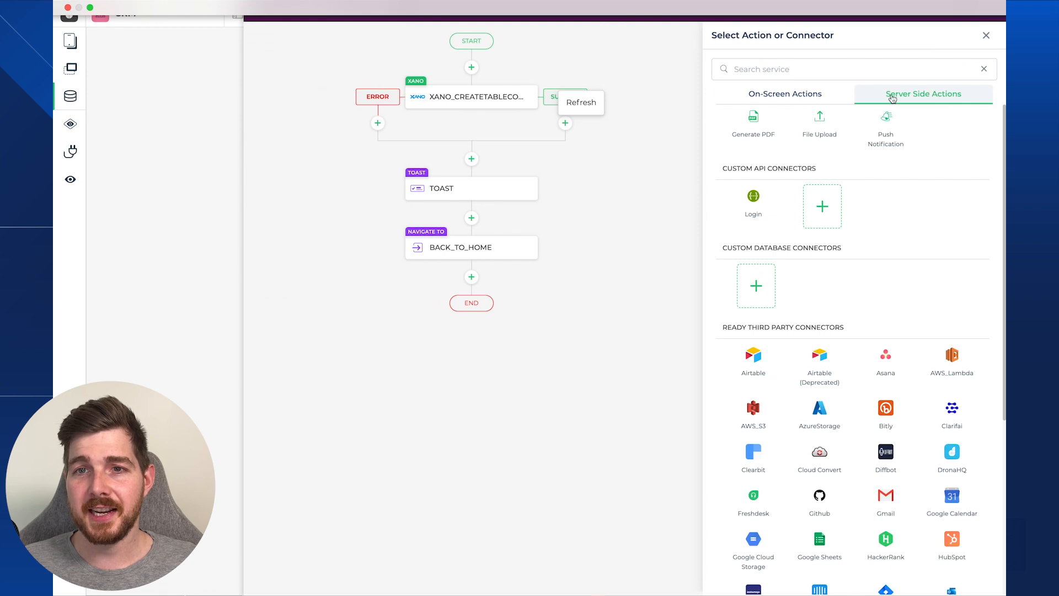
{"action": "left_click", "coordinate": [799, 71]}
{"action": "type", "text": "xano"}
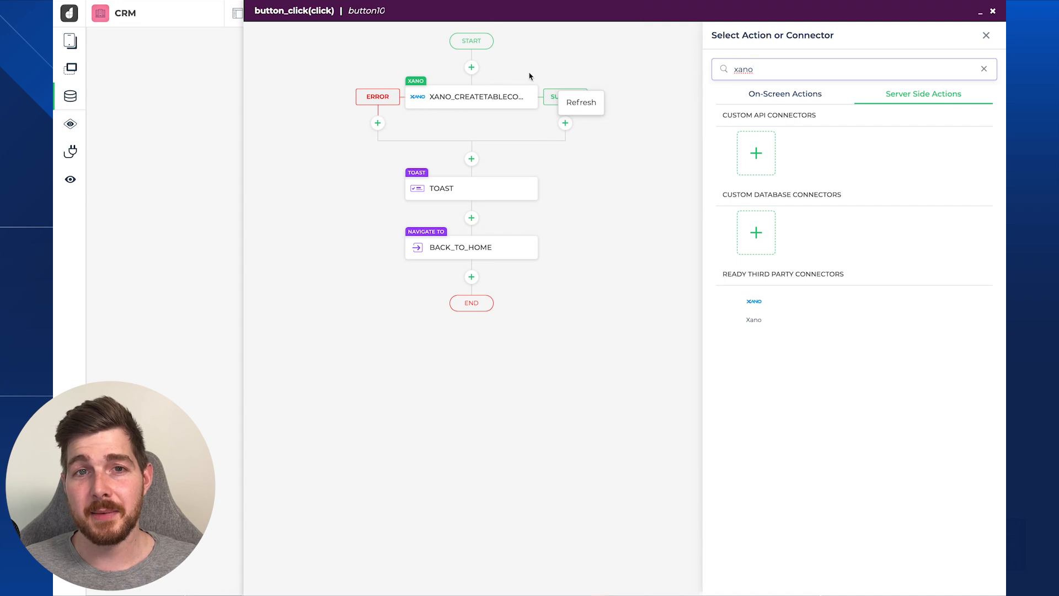
{"action": "left_click", "coordinate": [484, 101]}
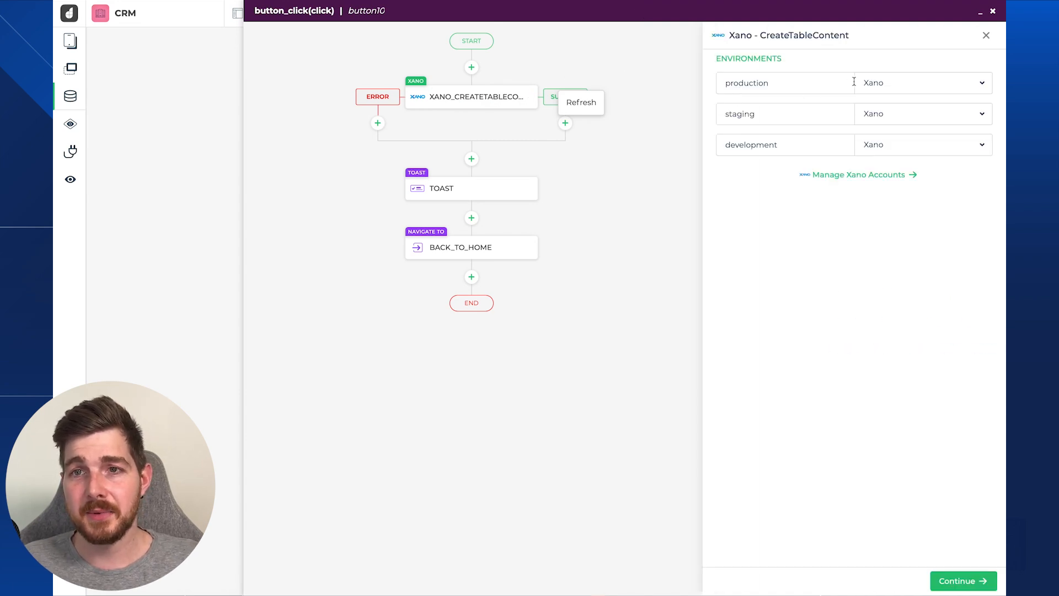
- Review the Xano CreateTableContent field mappings and finish the step's configuration
{"action": "left_click", "coordinate": [958, 580]}
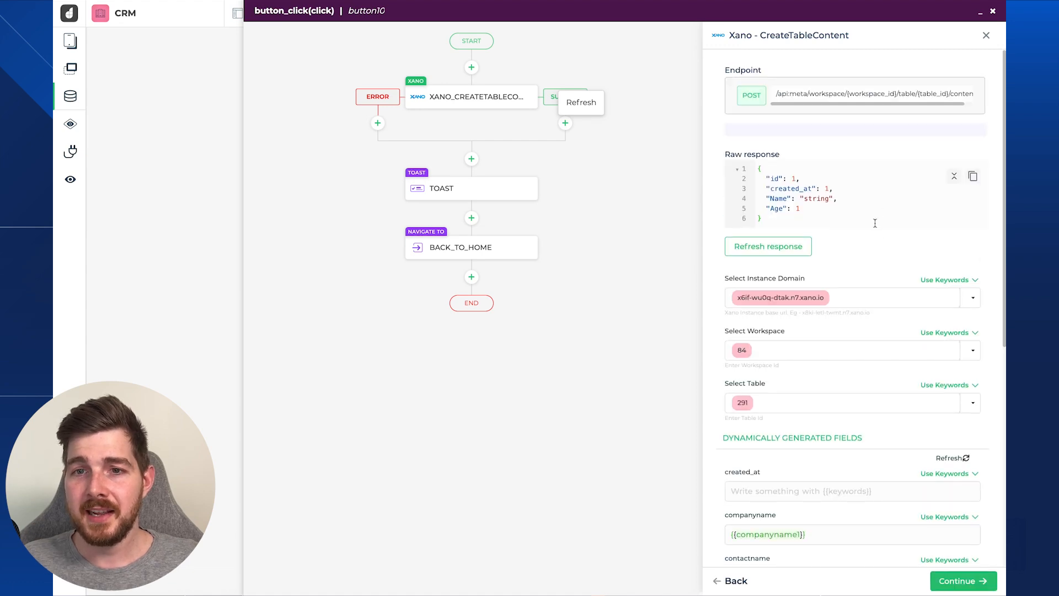
{"action": "scroll", "coordinate": [779, 300], "scroll_direction": "down", "scroll_amount": 4}
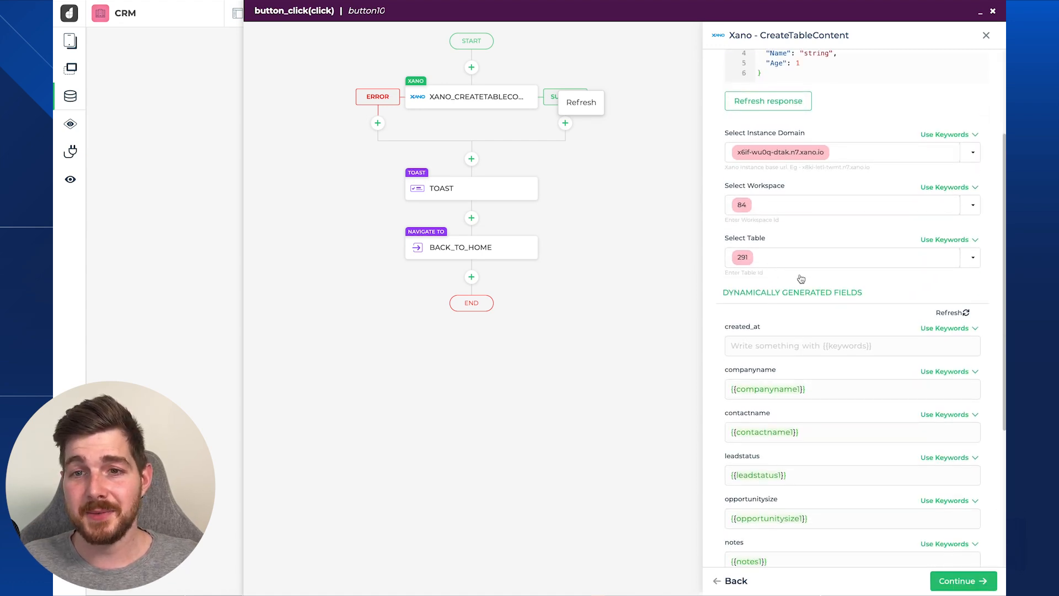
{"action": "scroll", "coordinate": [799, 279], "scroll_direction": "down", "scroll_amount": 2}
{"action": "scroll", "coordinate": [790, 320], "scroll_direction": "down", "scroll_amount": 2}
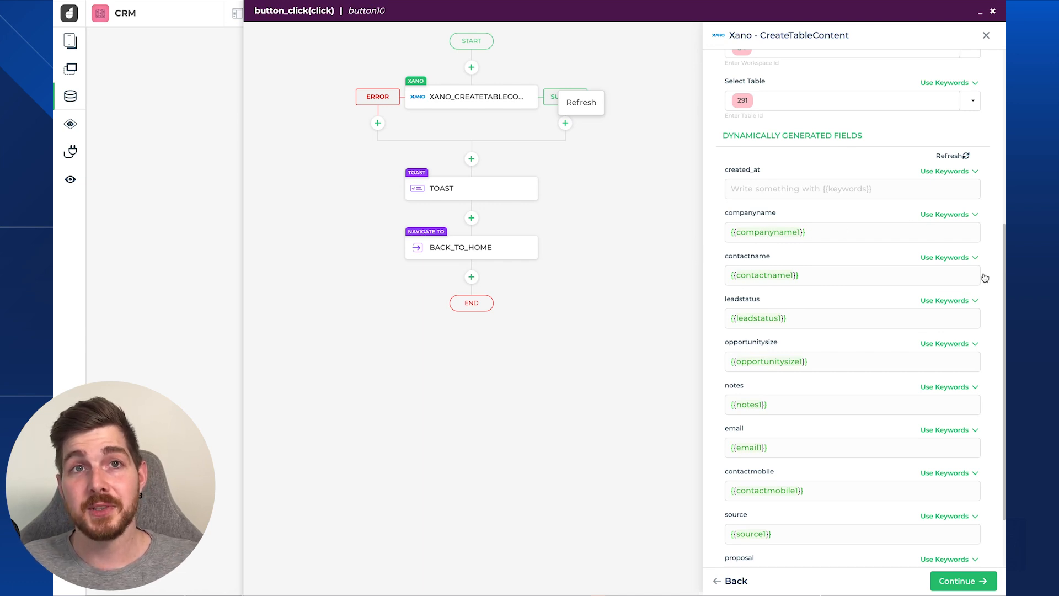
{"action": "scroll", "coordinate": [868, 243], "scroll_direction": "down", "scroll_amount": 2}
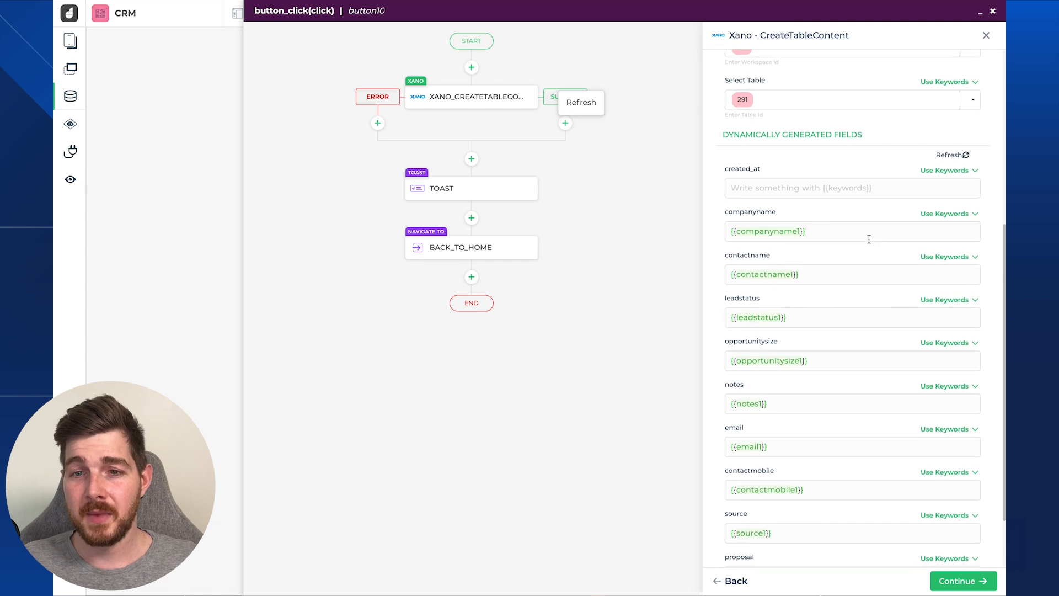
{"action": "scroll", "coordinate": [826, 323], "scroll_direction": "up", "scroll_amount": 5}
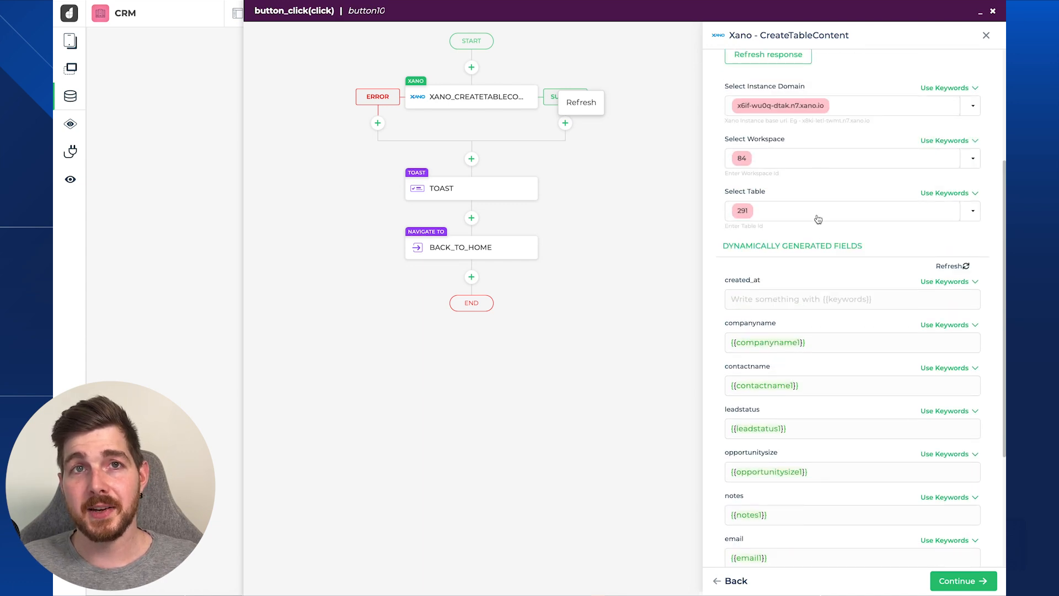
{"action": "scroll", "coordinate": [822, 124], "scroll_direction": "down", "scroll_amount": 5}
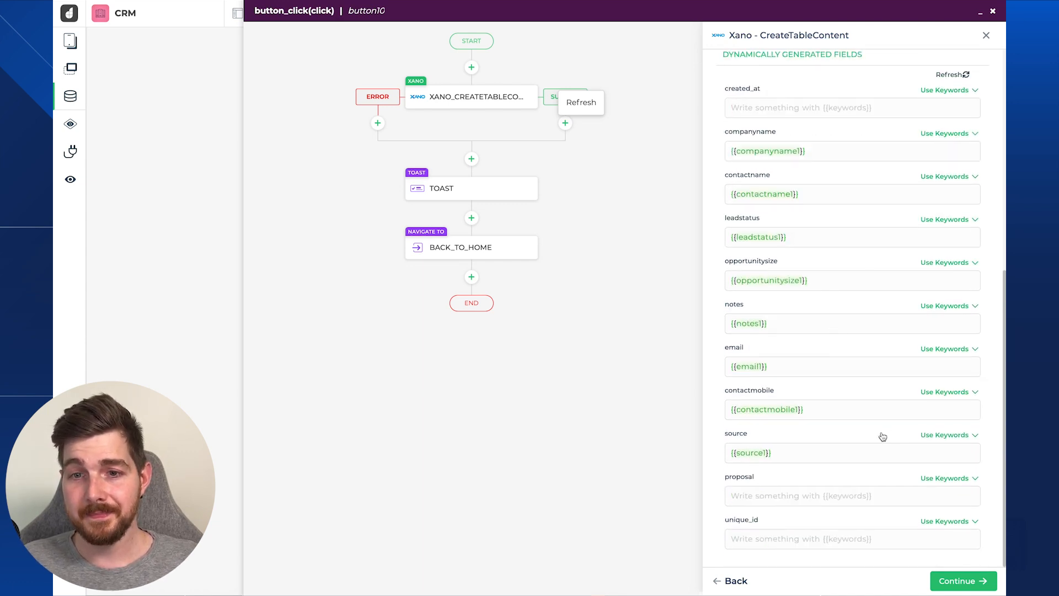
{"action": "left_click", "coordinate": [959, 579]}
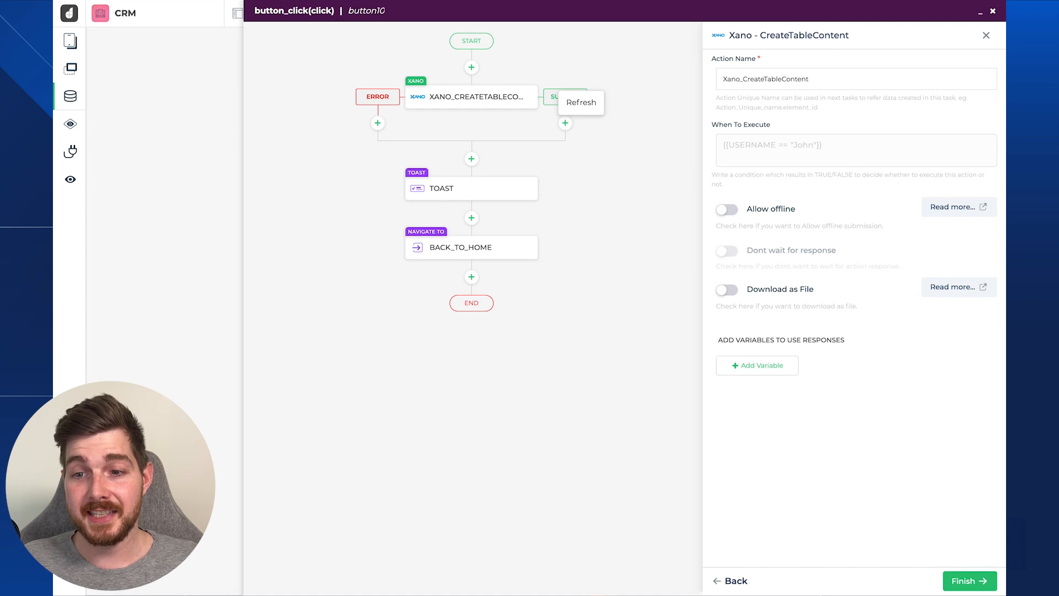
{"action": "left_click", "coordinate": [989, 585]}
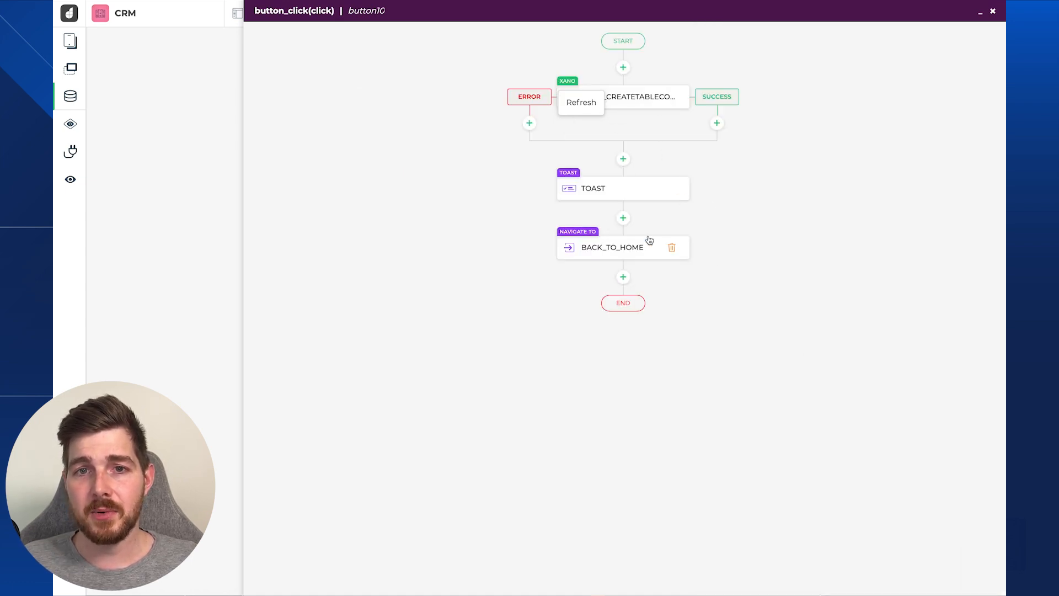
- Check the success toast and navigate-home steps, then close the workflow editor
{"action": "left_click", "coordinate": [629, 196]}
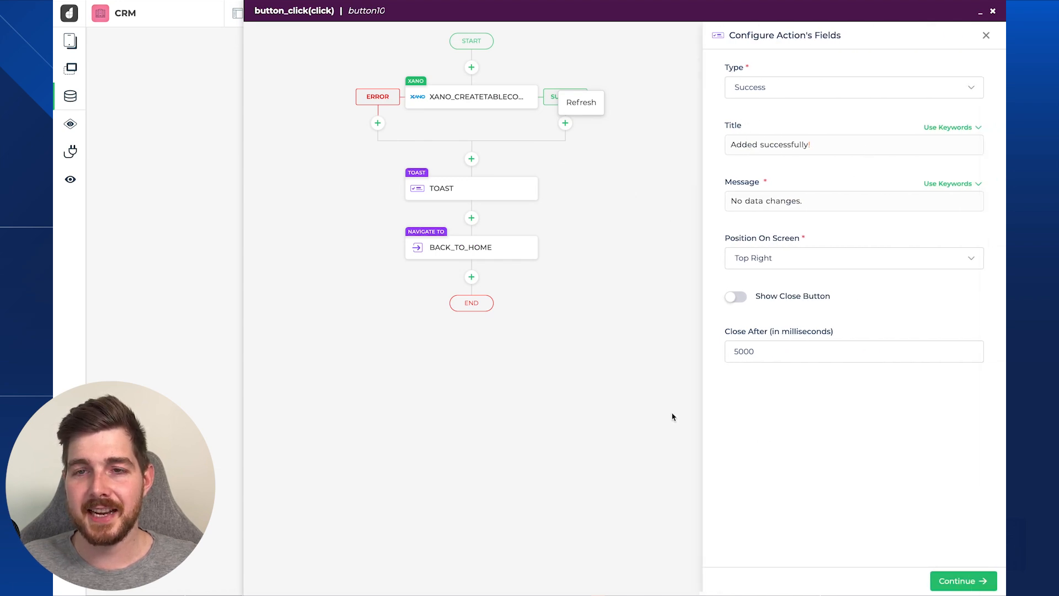
{"action": "left_click", "coordinate": [498, 253]}
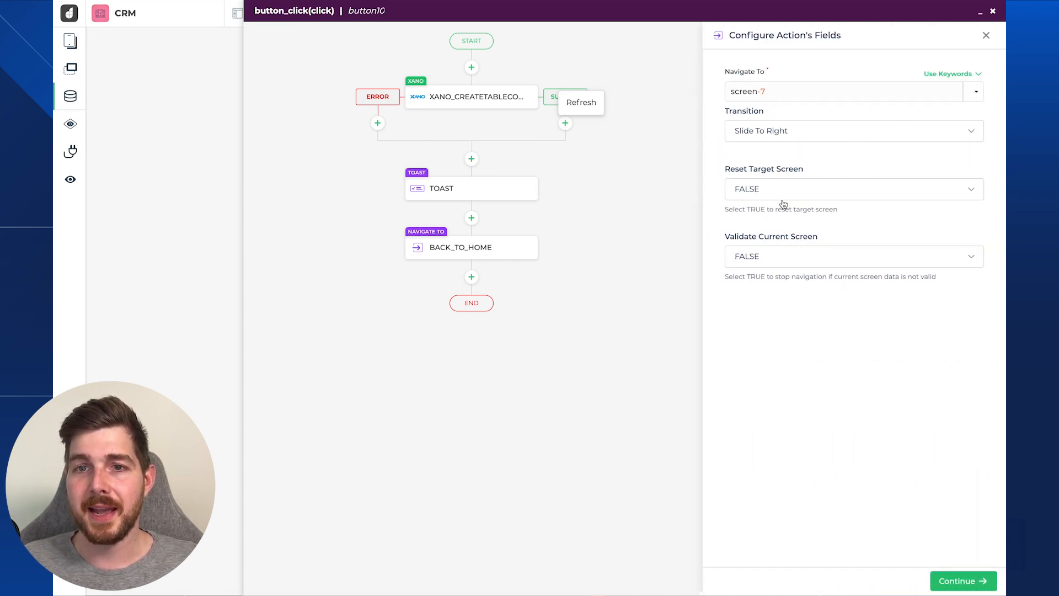
{"action": "left_click", "coordinate": [986, 36]}
{"action": "left_click", "coordinate": [994, 14]}
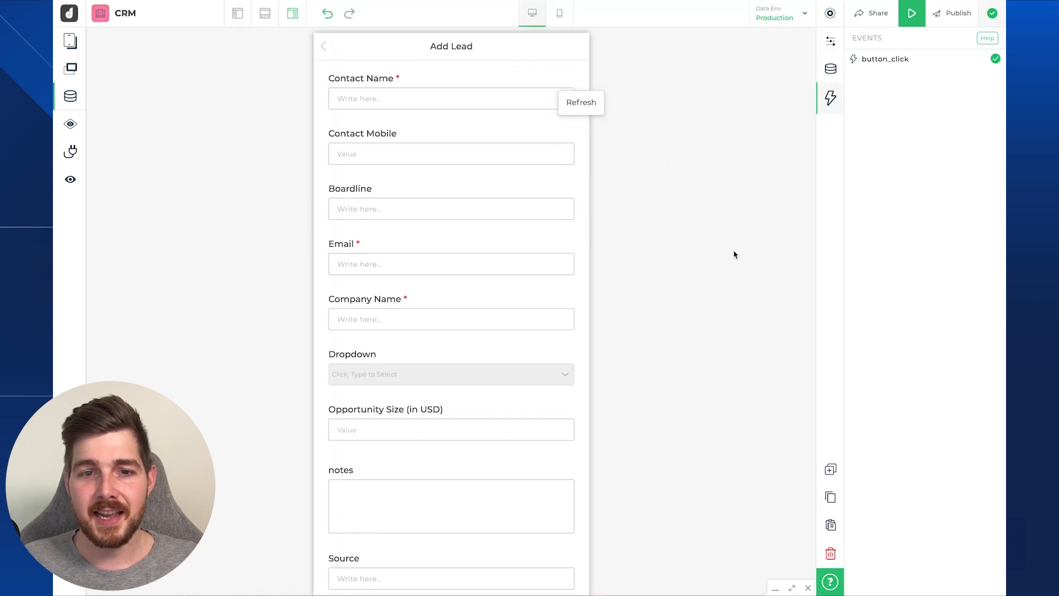
- In the preview, submit a test lead with a contact name, mobile 10000, e-mail and company Sample Company
{"action": "left_click", "coordinate": [913, 24]}
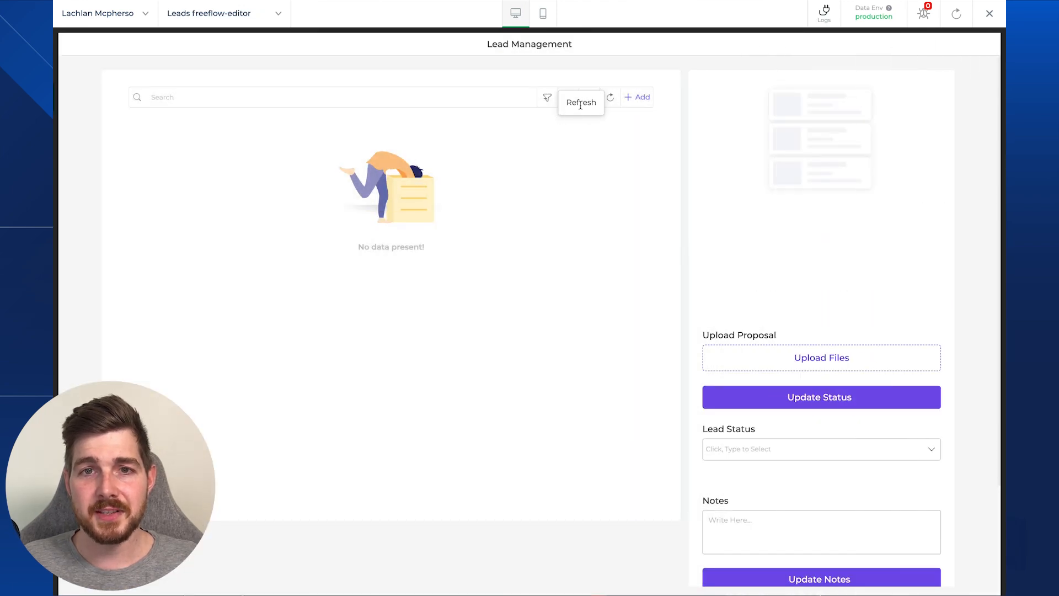
{"action": "left_click", "coordinate": [632, 98]}
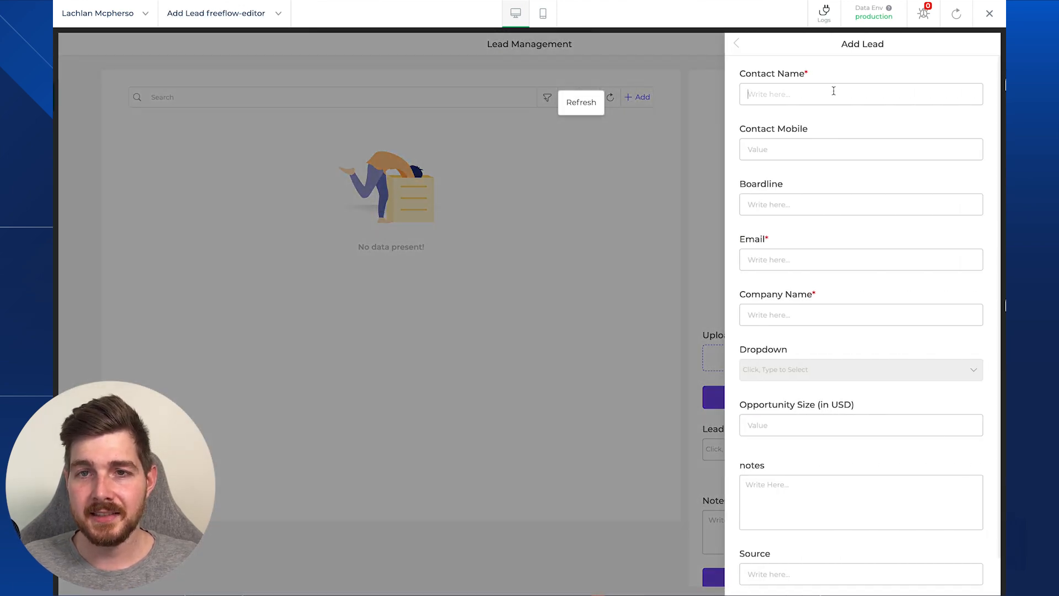
{"action": "type", "text": "Lachlan"}
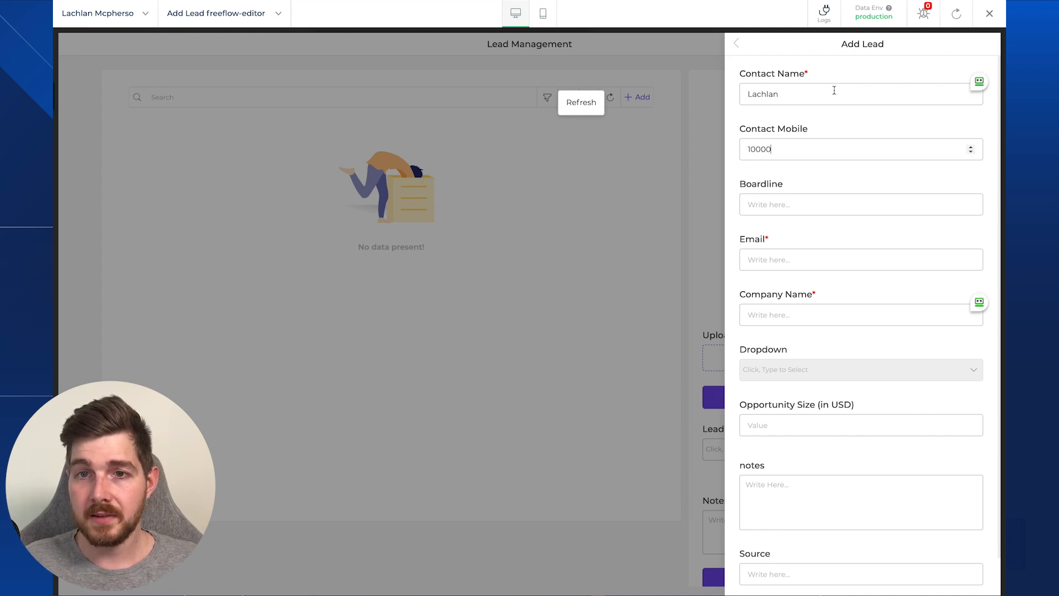
{"action": "left_click", "coordinate": [797, 255]}
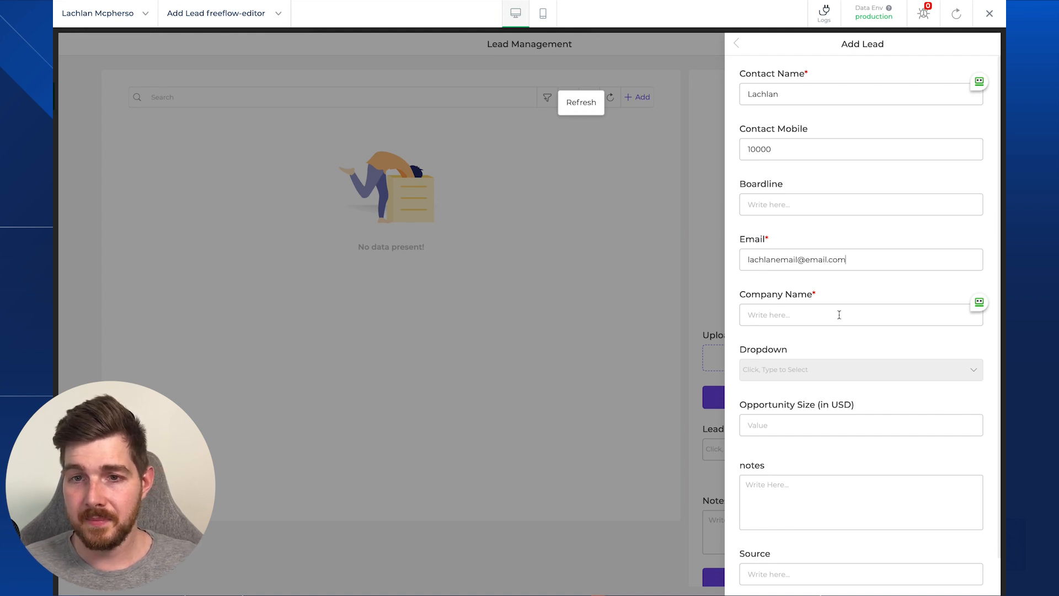
{"action": "type", "text": "Sample Company"}
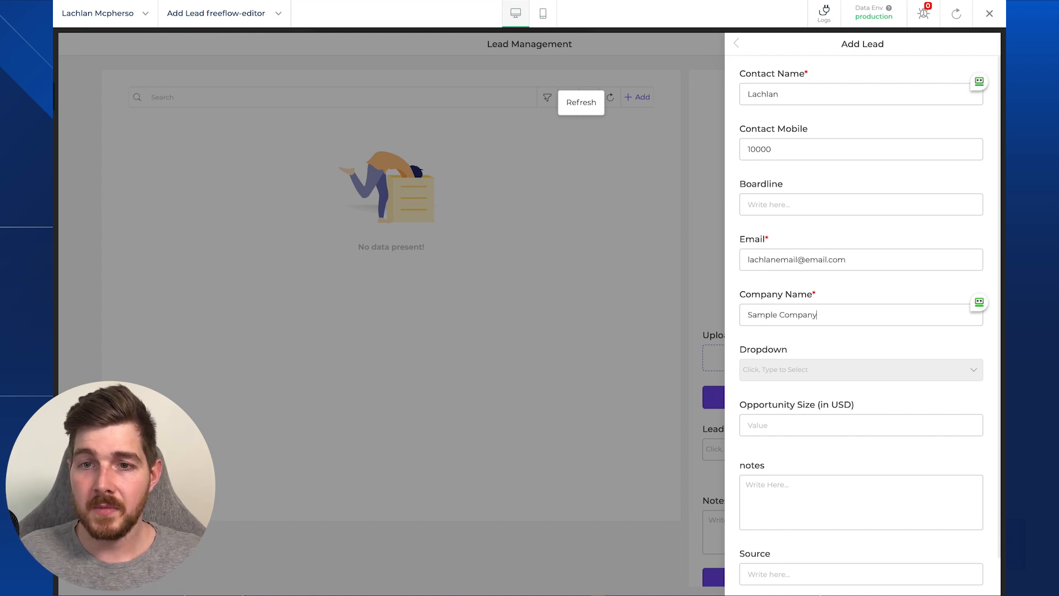
{"action": "scroll", "coordinate": [877, 568], "scroll_direction": "down", "scroll_amount": 2}
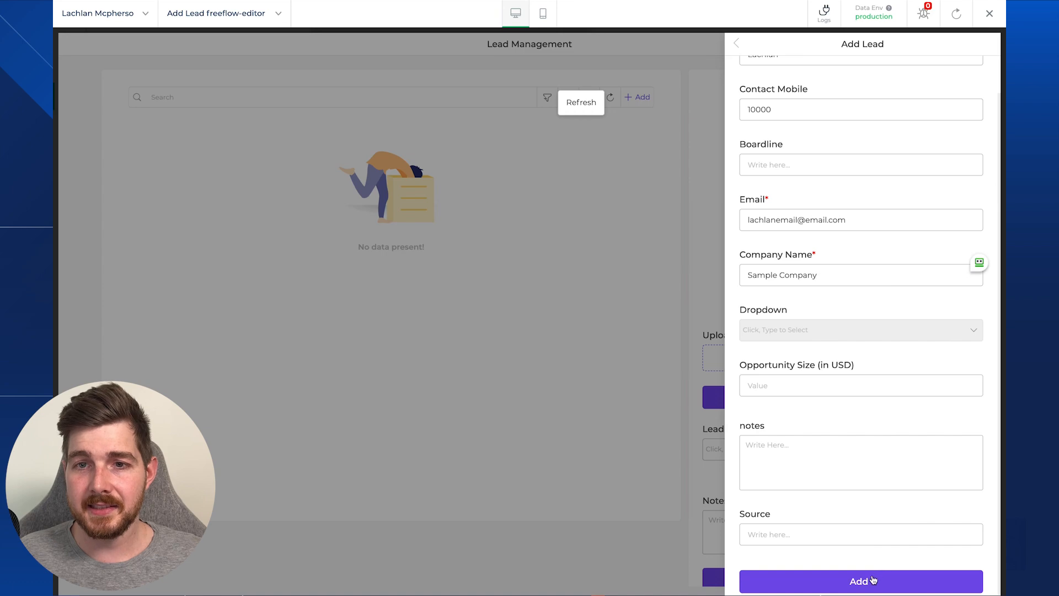
{"action": "left_click", "coordinate": [873, 579]}
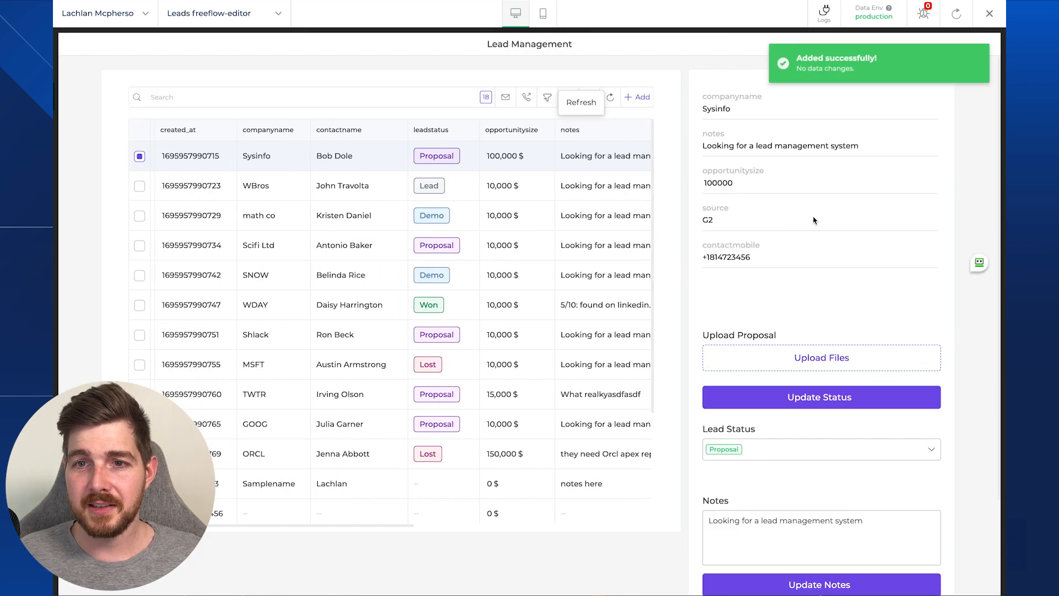
- Reload the leads table in the preview and scroll through it to find the new row
{"action": "scroll", "coordinate": [329, 259], "scroll_direction": "down", "scroll_amount": 5}
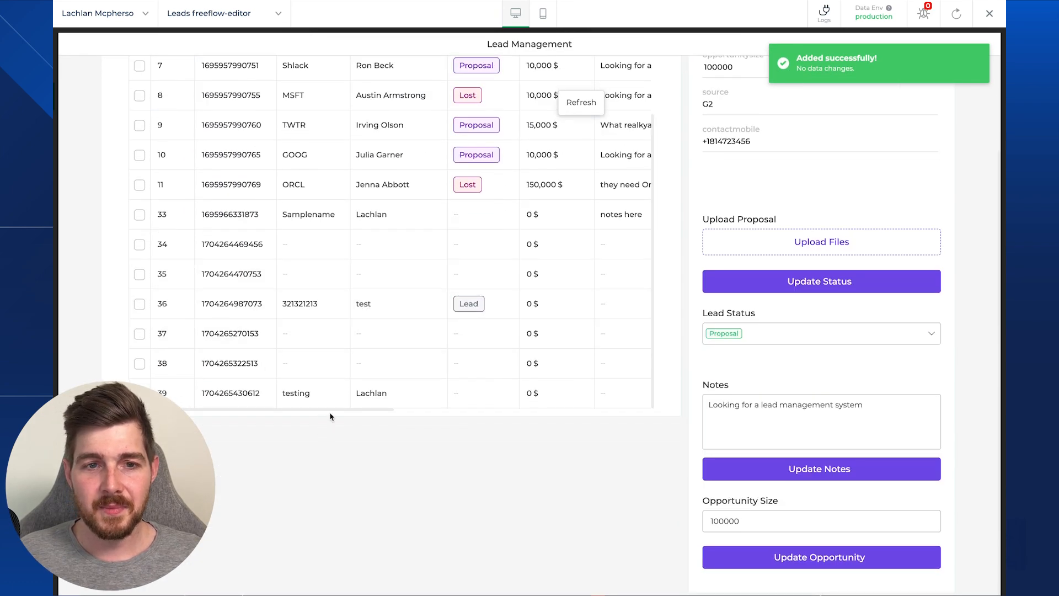
{"action": "scroll", "coordinate": [350, 407], "scroll_direction": "up", "scroll_amount": 6}
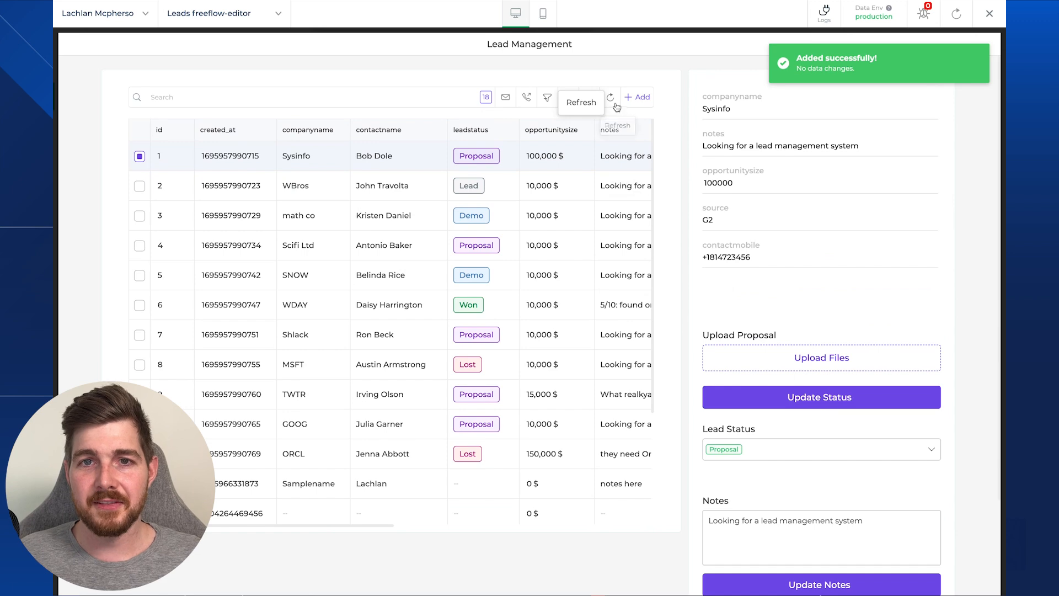
{"action": "left_click", "coordinate": [610, 97]}
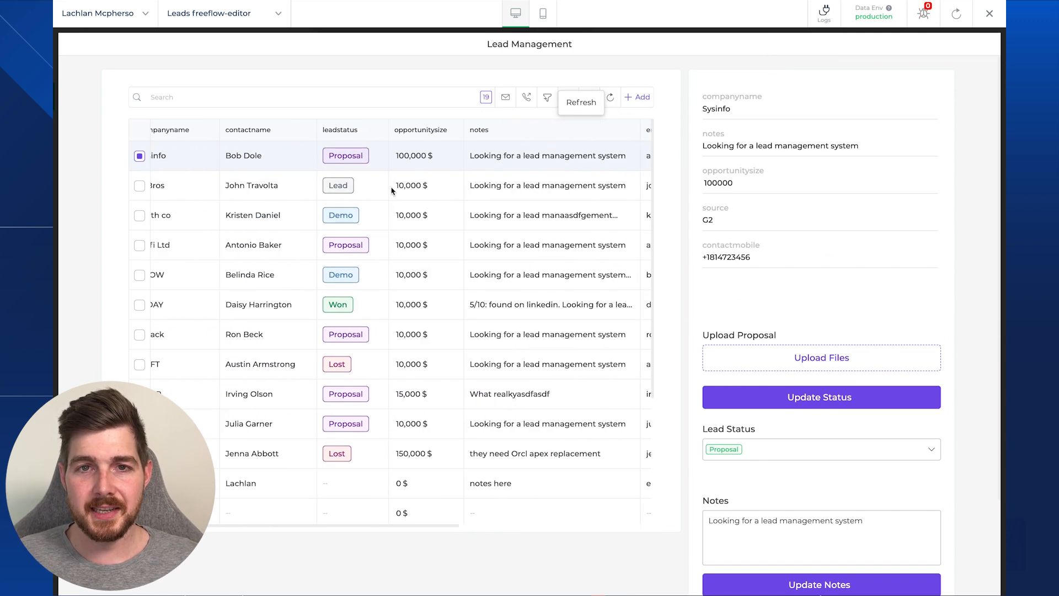
{"action": "scroll", "coordinate": [395, 243], "scroll_direction": "down", "scroll_amount": 5}
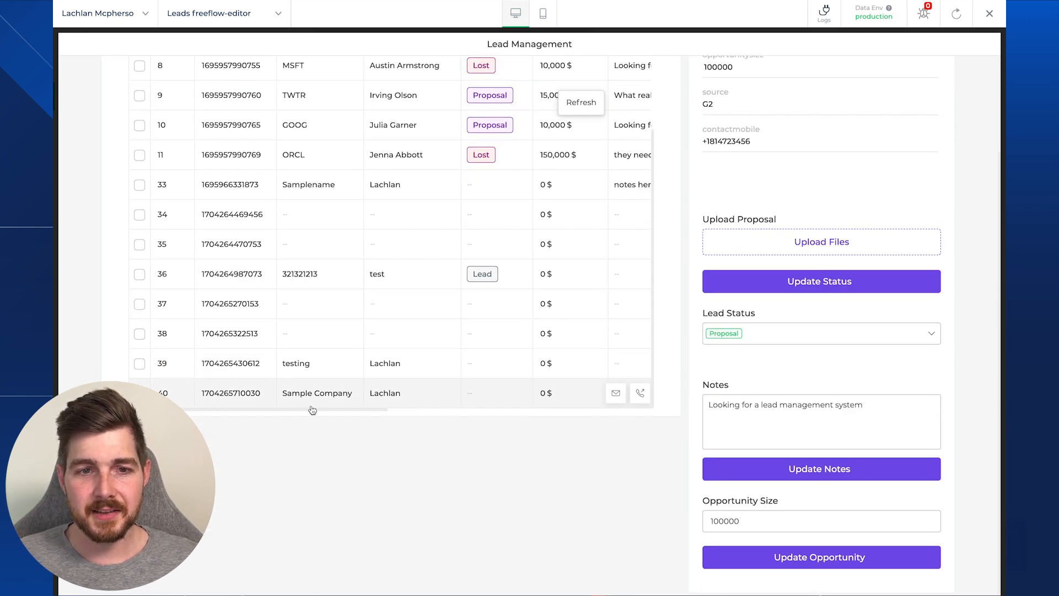
{"action": "scroll", "coordinate": [386, 397], "scroll_direction": "right", "scroll_amount": 10}
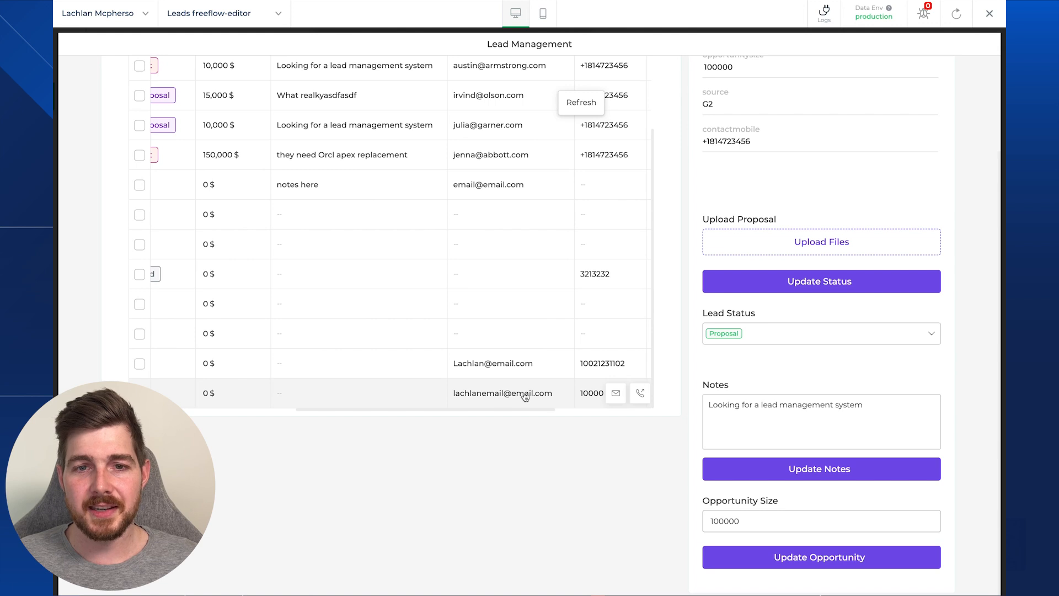
{"action": "scroll", "coordinate": [485, 376], "scroll_direction": "up", "scroll_amount": 5}
{"action": "scroll", "coordinate": [689, 278], "scroll_direction": "up", "scroll_amount": 3}
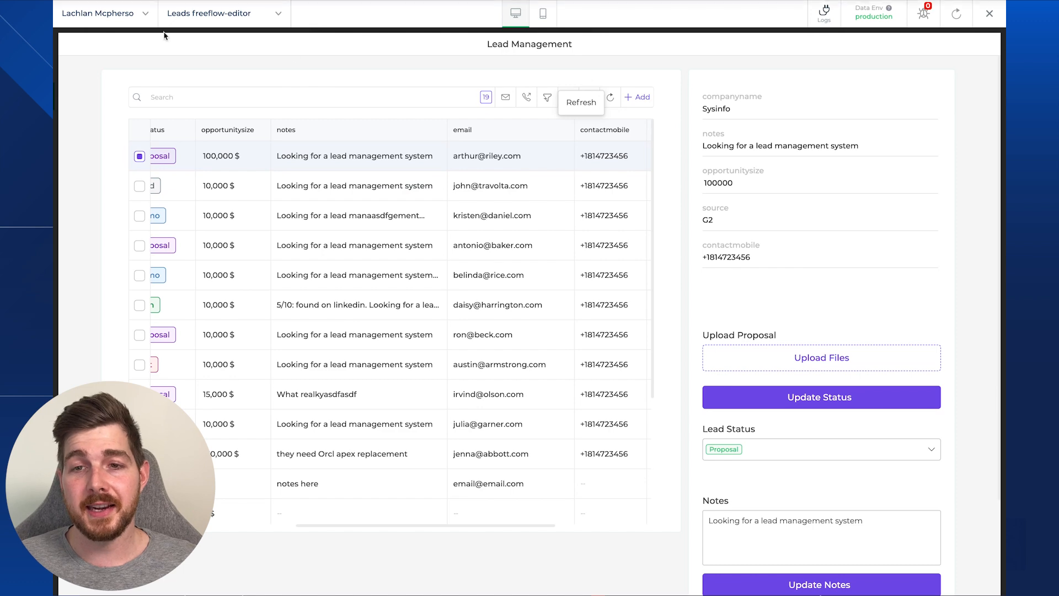
{"action": "scroll", "coordinate": [305, 138], "scroll_direction": "down", "scroll_amount": 1}
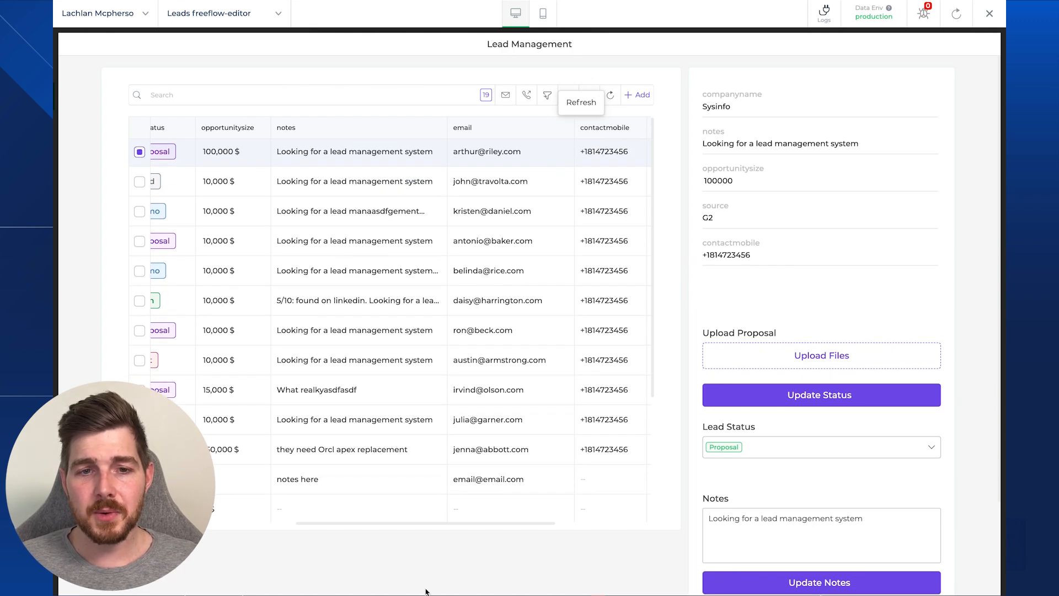
- Change the Sysinfo lead's Lead Status from Proposal to Qualified
{"action": "left_click_drag", "start_coordinate": [448, 524], "coordinate": [273, 524]}
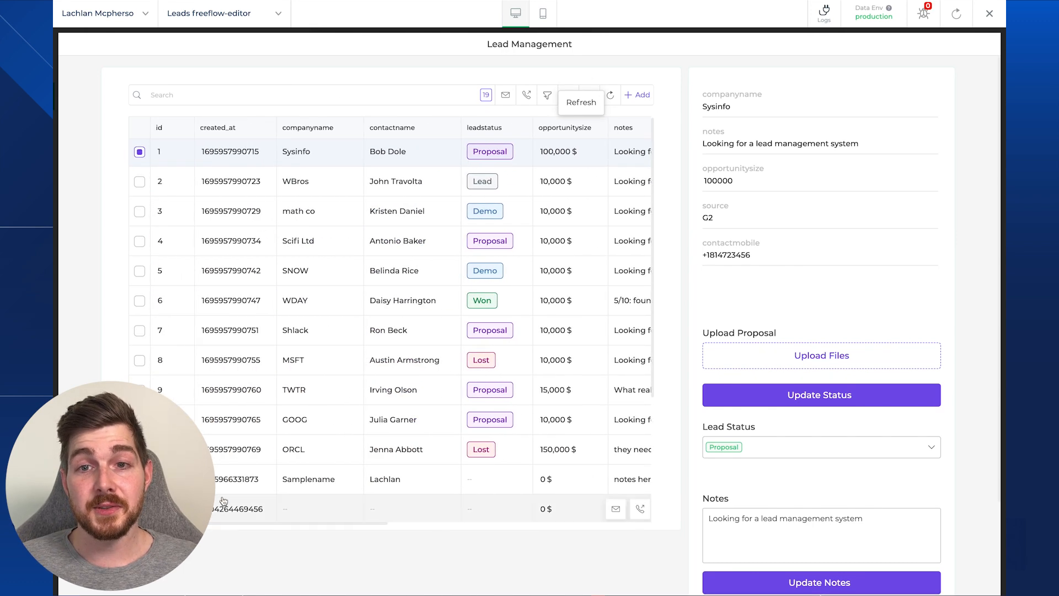
{"action": "scroll", "coordinate": [881, 267], "scroll_direction": "down", "scroll_amount": 2}
{"action": "scroll", "coordinate": [877, 276], "scroll_direction": "up", "scroll_amount": 2}
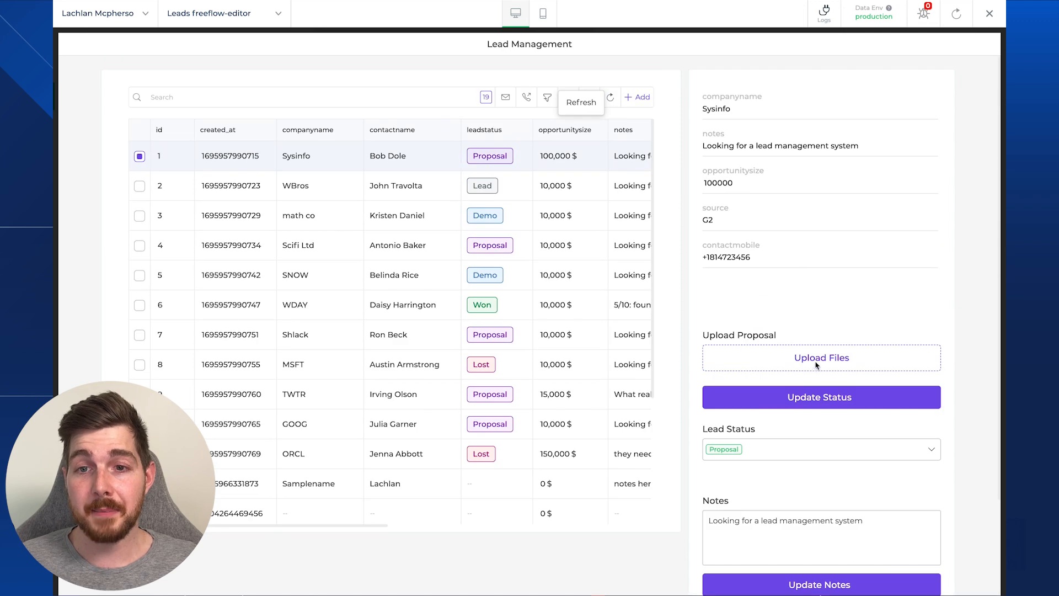
{"action": "scroll", "coordinate": [794, 373], "scroll_direction": "down", "scroll_amount": 1}
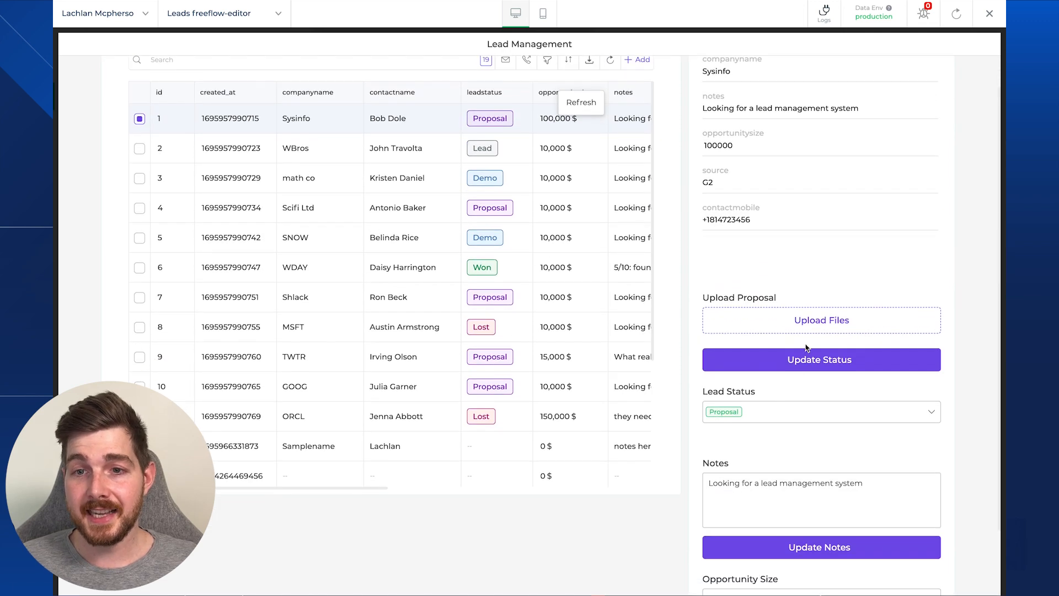
{"action": "left_click", "coordinate": [777, 409]}
{"action": "left_click", "coordinate": [482, 309]}
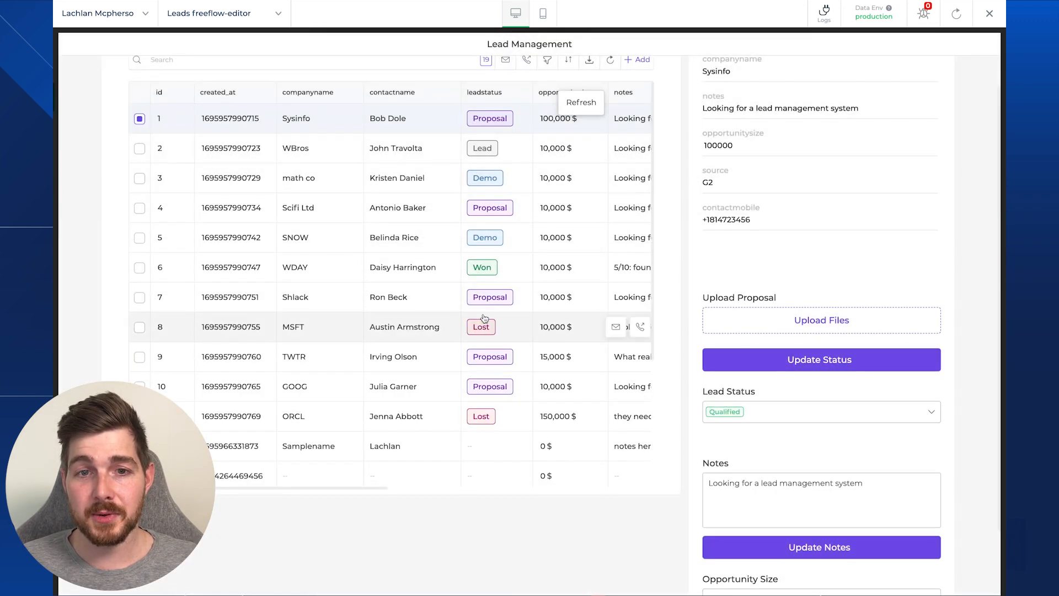
- Select the Lead Status dropdown and Update Status button, then open its button_click workflow
{"action": "scroll", "coordinate": [778, 351], "scroll_direction": "down", "scroll_amount": 2}
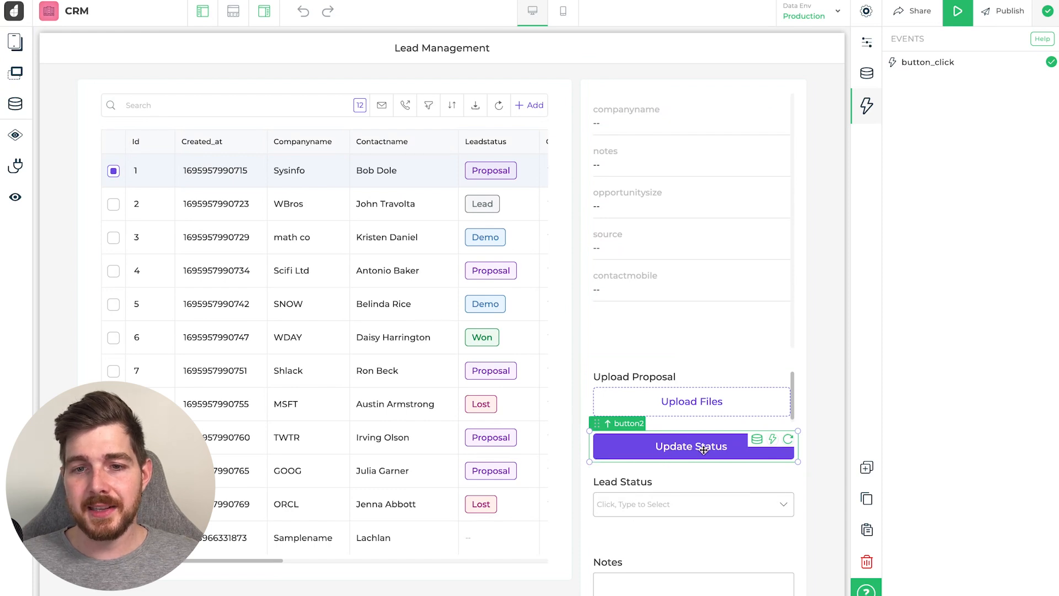
{"action": "left_click", "coordinate": [630, 489]}
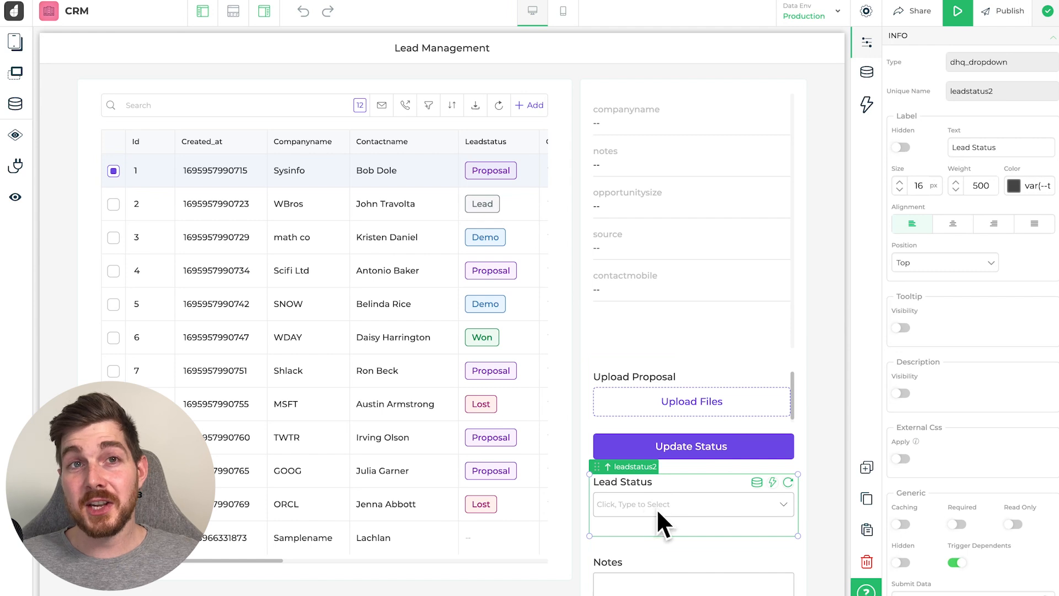
{"action": "left_click", "coordinate": [671, 447]}
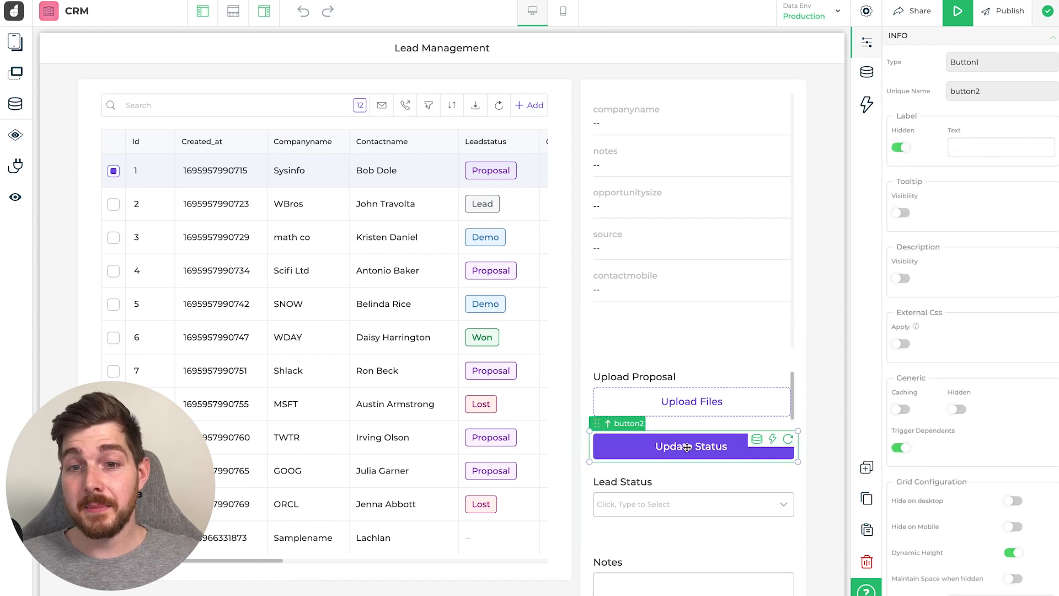
{"action": "left_click", "coordinate": [868, 106]}
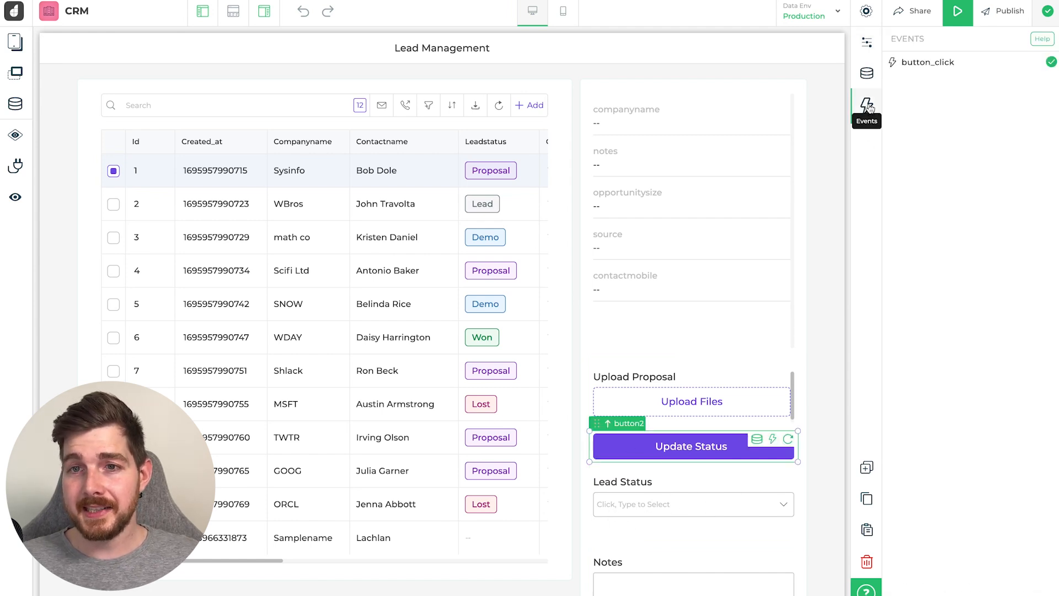
{"action": "left_click", "coordinate": [930, 64]}
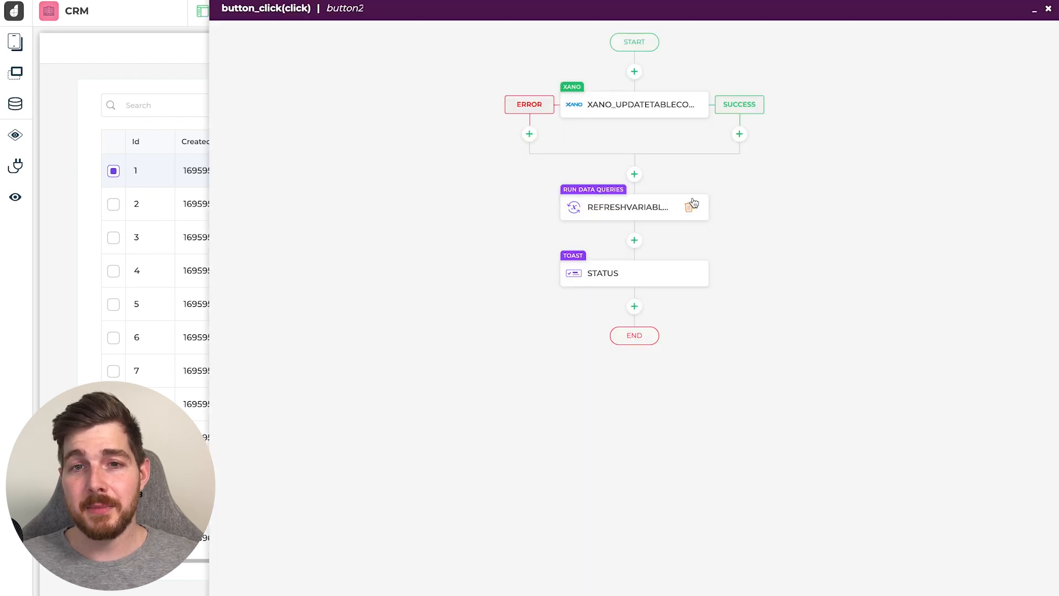
- Open the Xano update step's configuration, finding the Xano connector by searching 'xa'
{"action": "left_click", "coordinate": [634, 110]}
{"action": "left_click", "coordinate": [464, 71]}
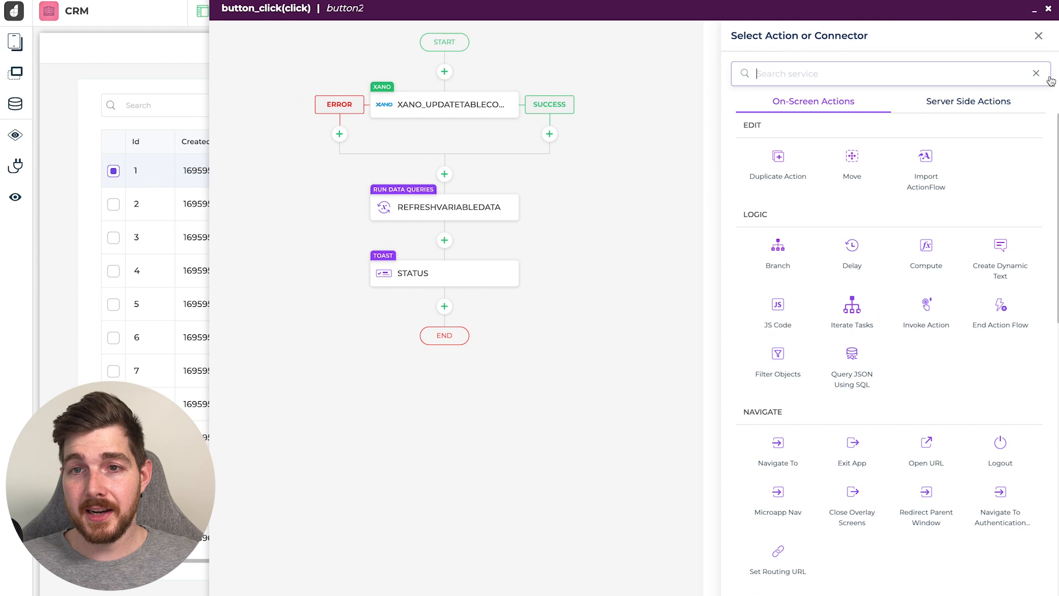
{"action": "left_click", "coordinate": [990, 106]}
{"action": "left_click", "coordinate": [916, 74]}
{"action": "type", "text": "xa"}
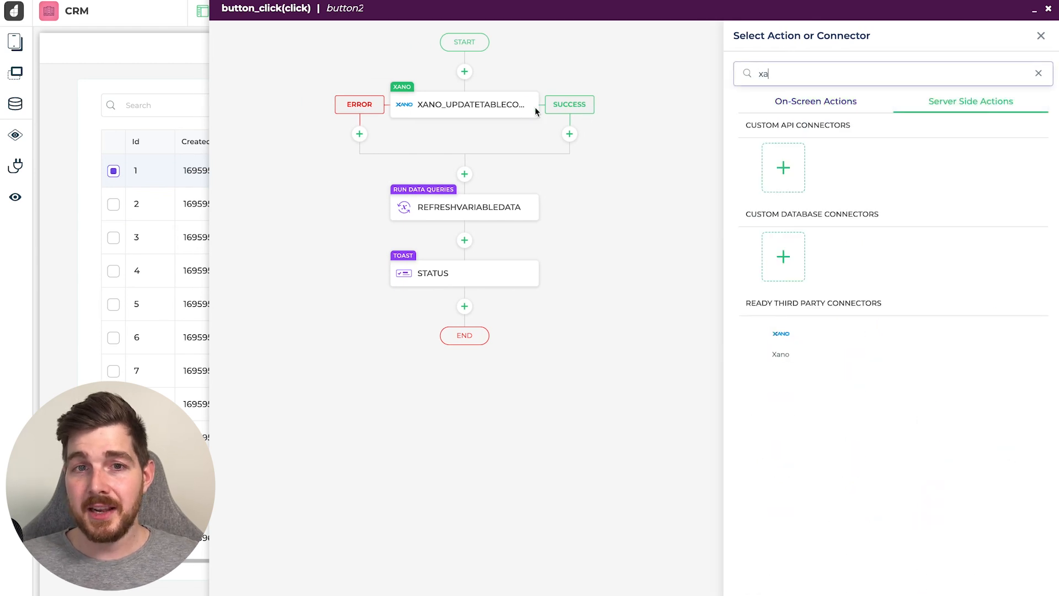
{"action": "left_click", "coordinate": [466, 111]}
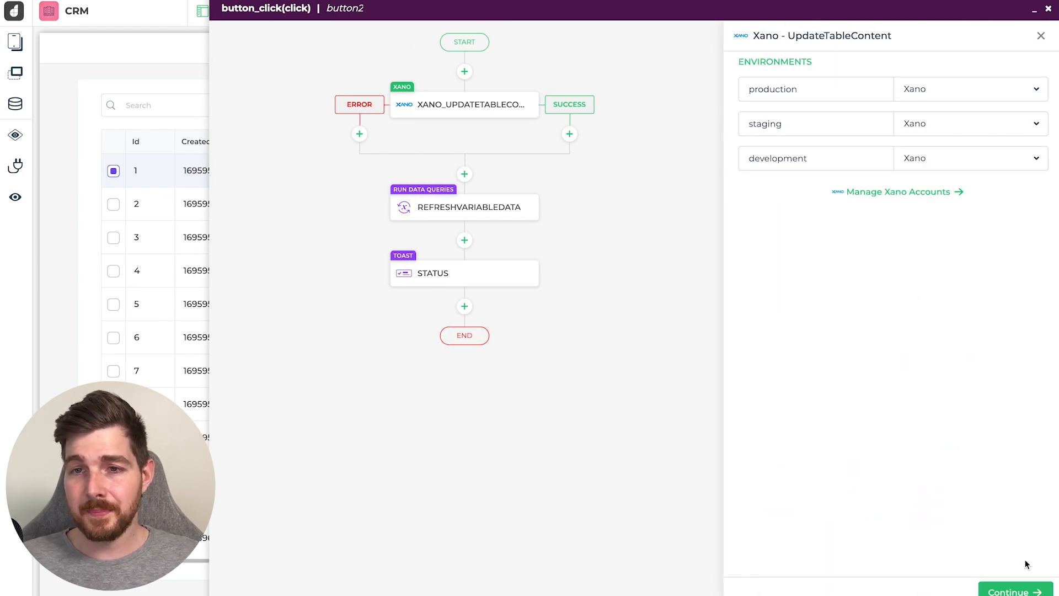
- Review the Xano update step's endpoint and field settings, then close them
{"action": "left_click", "coordinate": [1035, 584]}
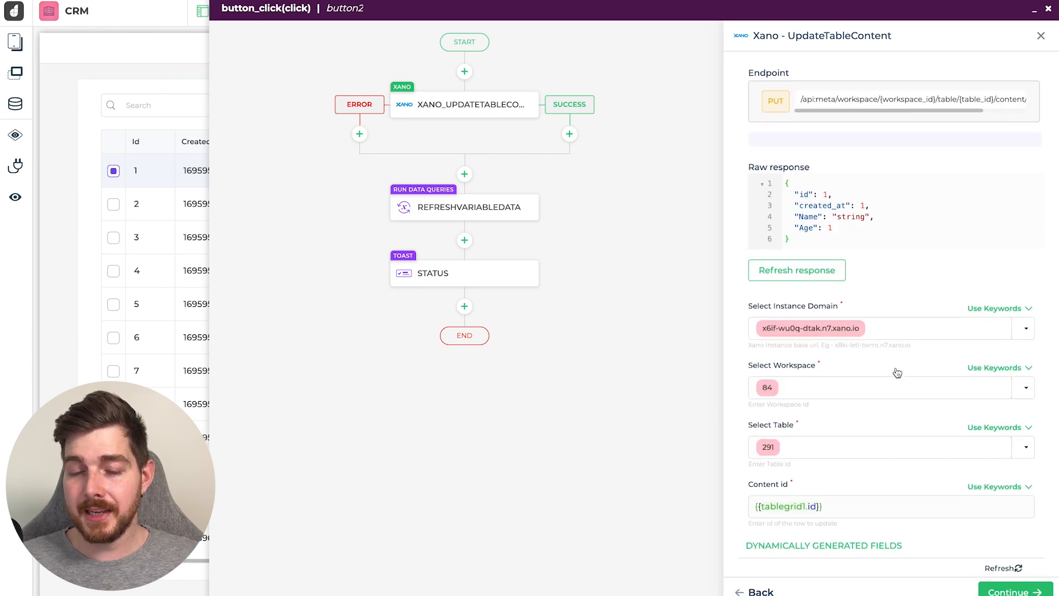
{"action": "scroll", "coordinate": [878, 359], "scroll_direction": "down", "scroll_amount": 5}
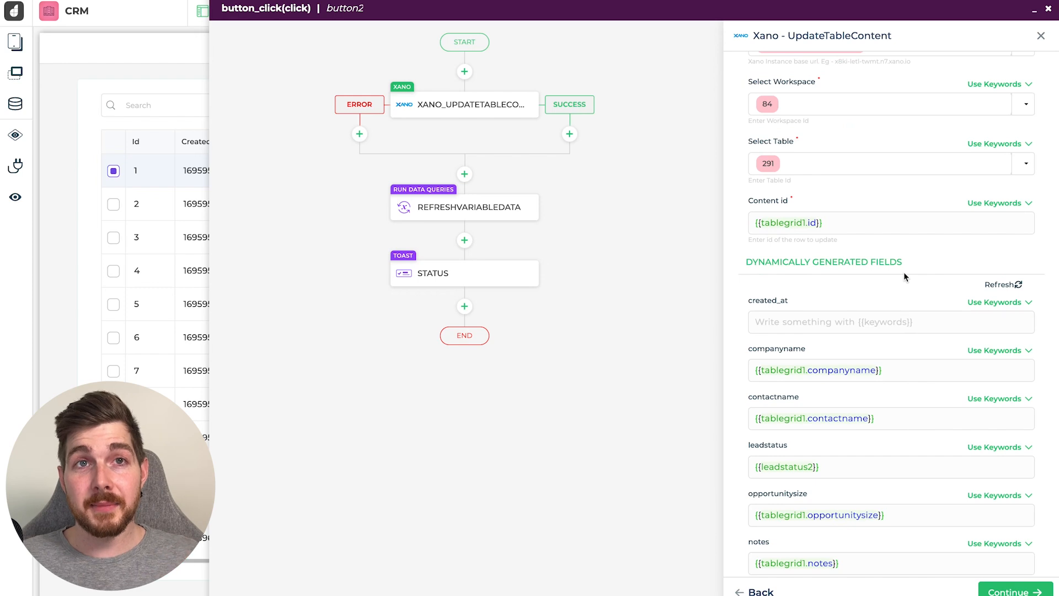
{"action": "scroll", "coordinate": [921, 296], "scroll_direction": "down", "scroll_amount": 1}
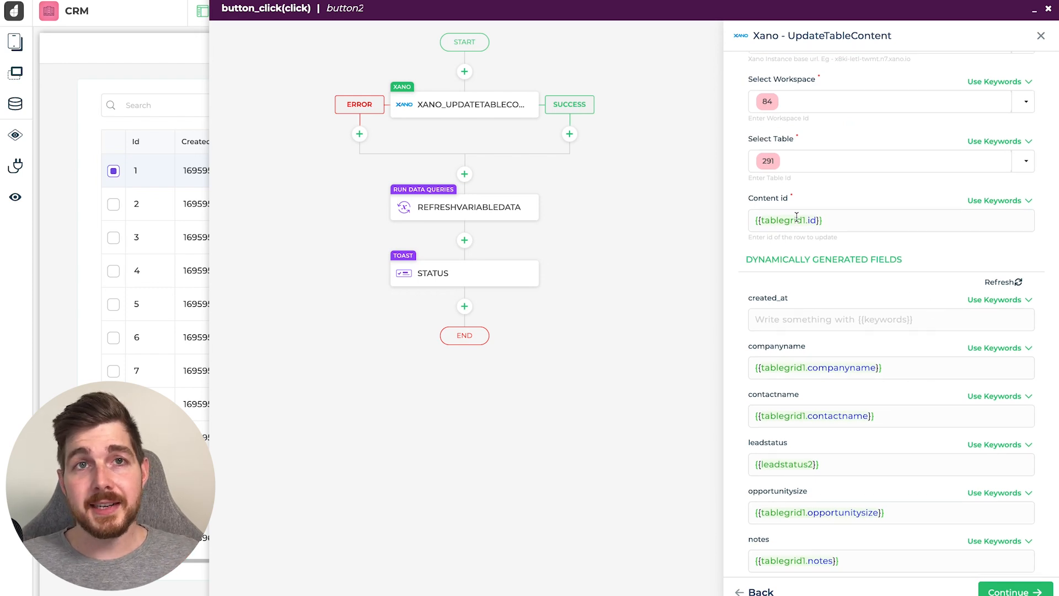
{"action": "mouse_move", "coordinate": [807, 219]}
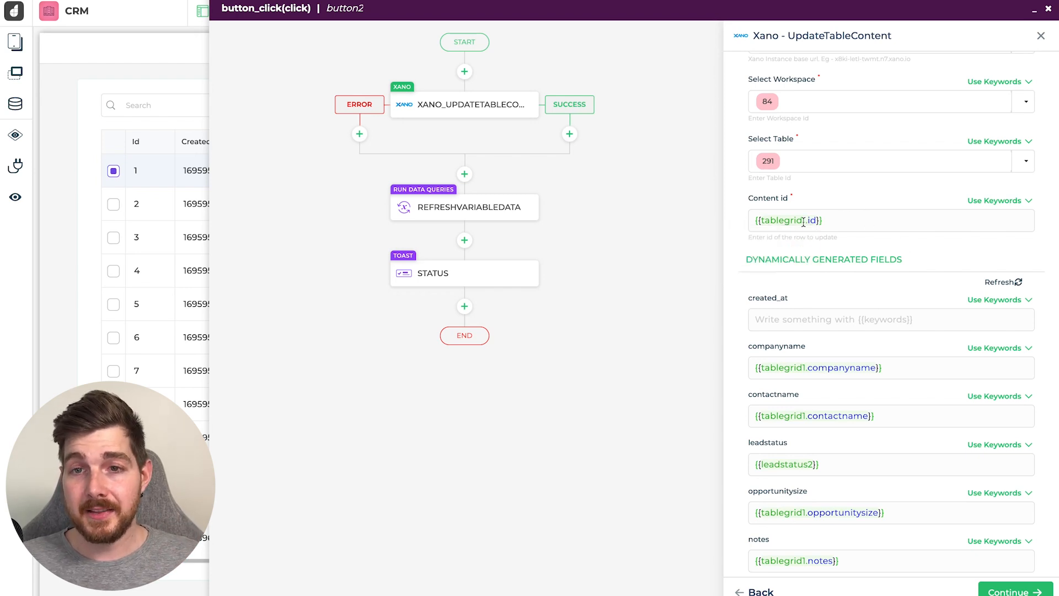
{"action": "scroll", "coordinate": [880, 199], "scroll_direction": "down", "scroll_amount": 1}
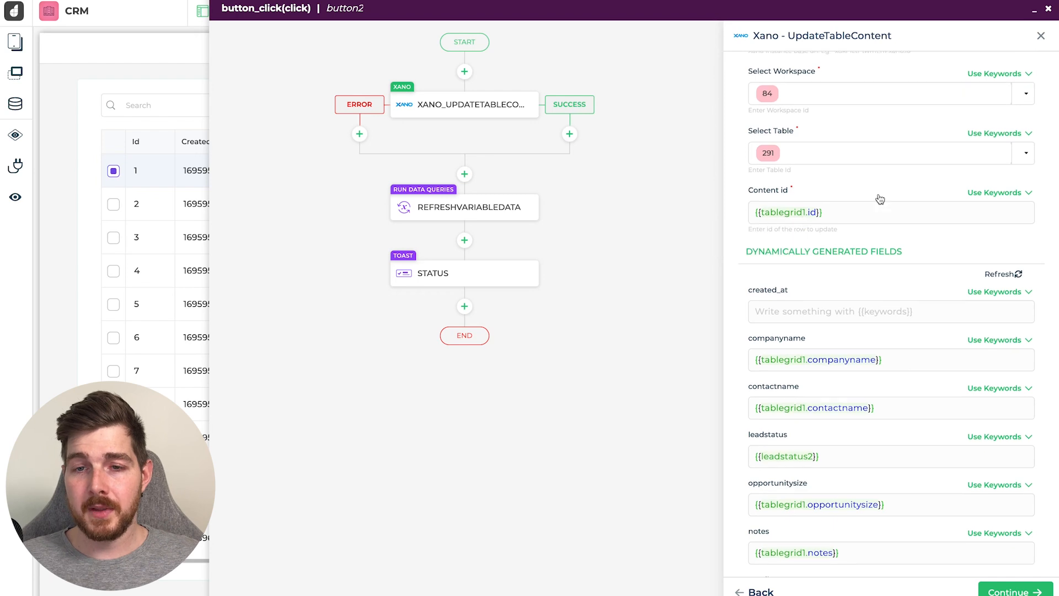
{"action": "scroll", "coordinate": [880, 199], "scroll_direction": "down", "scroll_amount": 3}
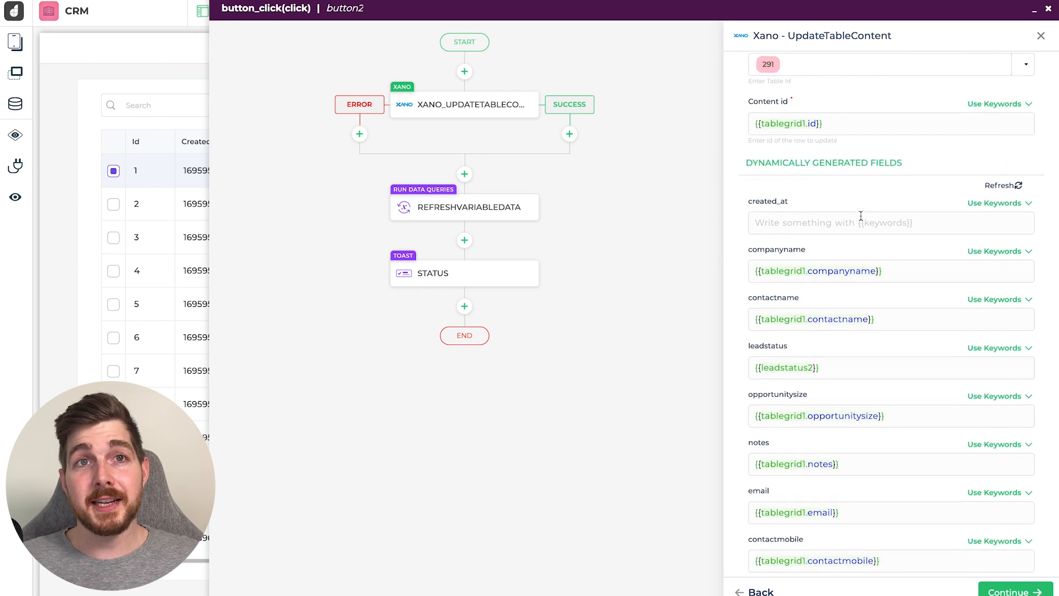
{"action": "scroll", "coordinate": [861, 216], "scroll_direction": "down", "scroll_amount": 1}
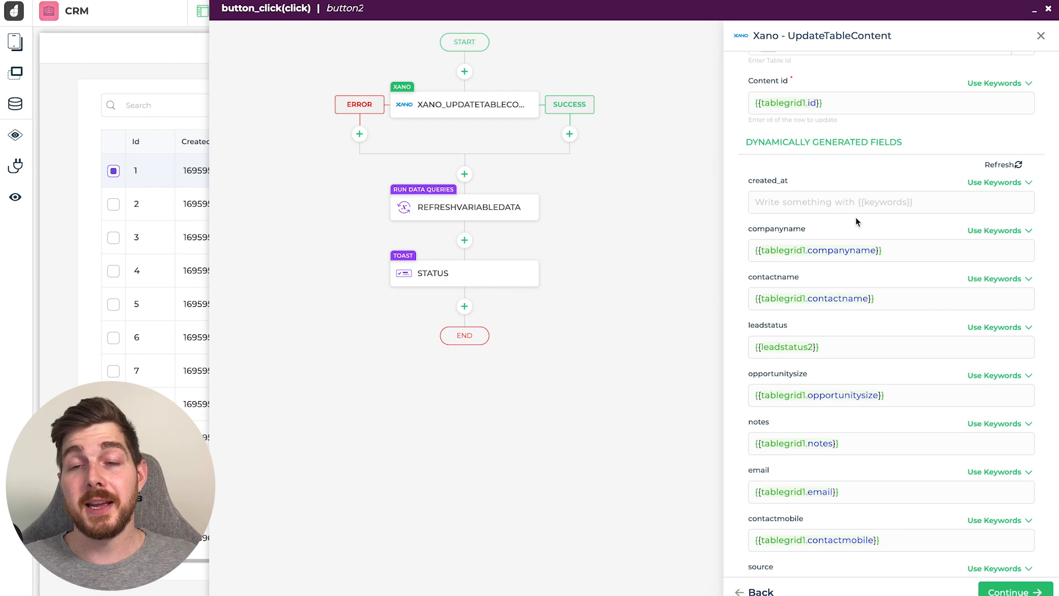
{"action": "scroll", "coordinate": [855, 217], "scroll_direction": "down", "scroll_amount": 2}
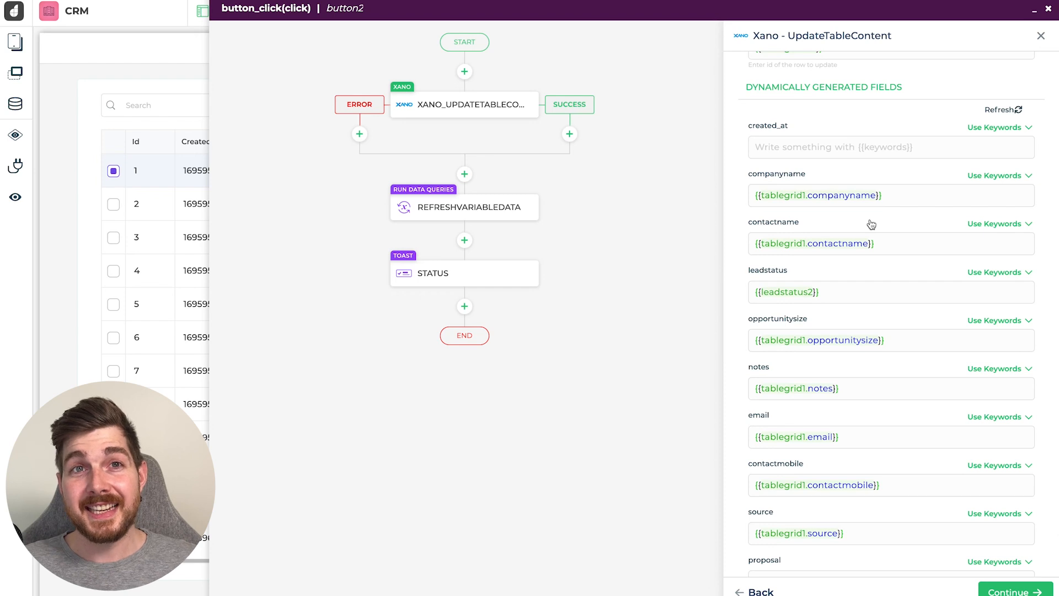
{"action": "scroll", "coordinate": [871, 224], "scroll_direction": "down", "scroll_amount": 1}
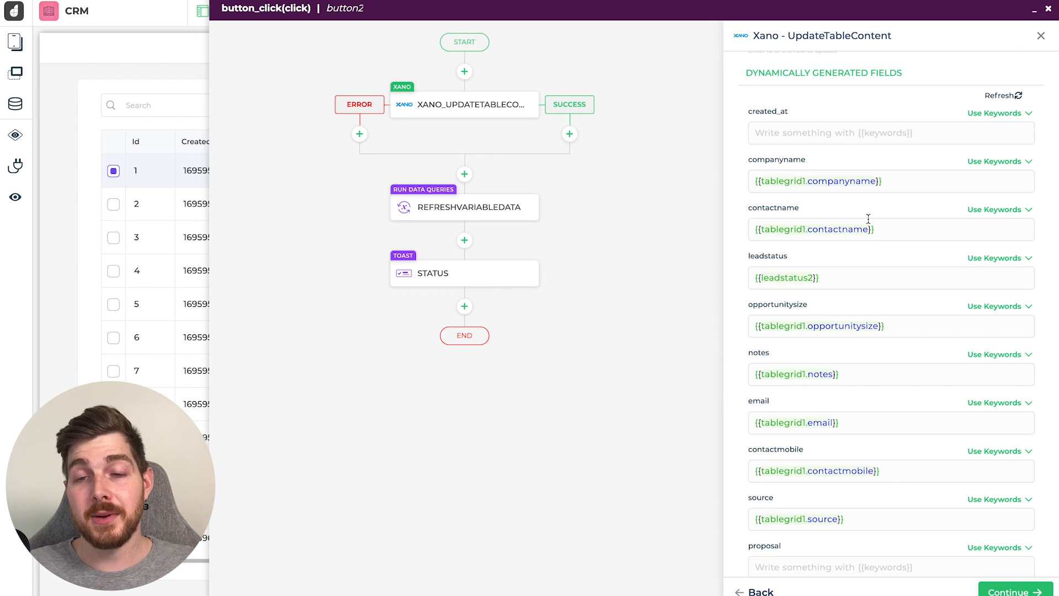
{"action": "scroll", "coordinate": [868, 219], "scroll_direction": "down", "scroll_amount": 1}
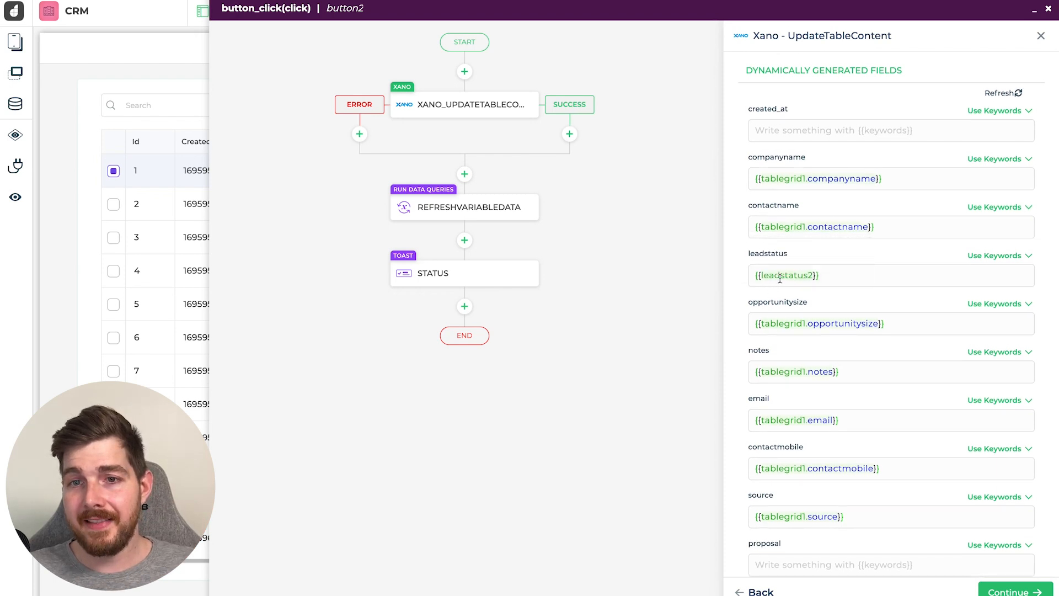
{"action": "mouse_move", "coordinate": [794, 280]}
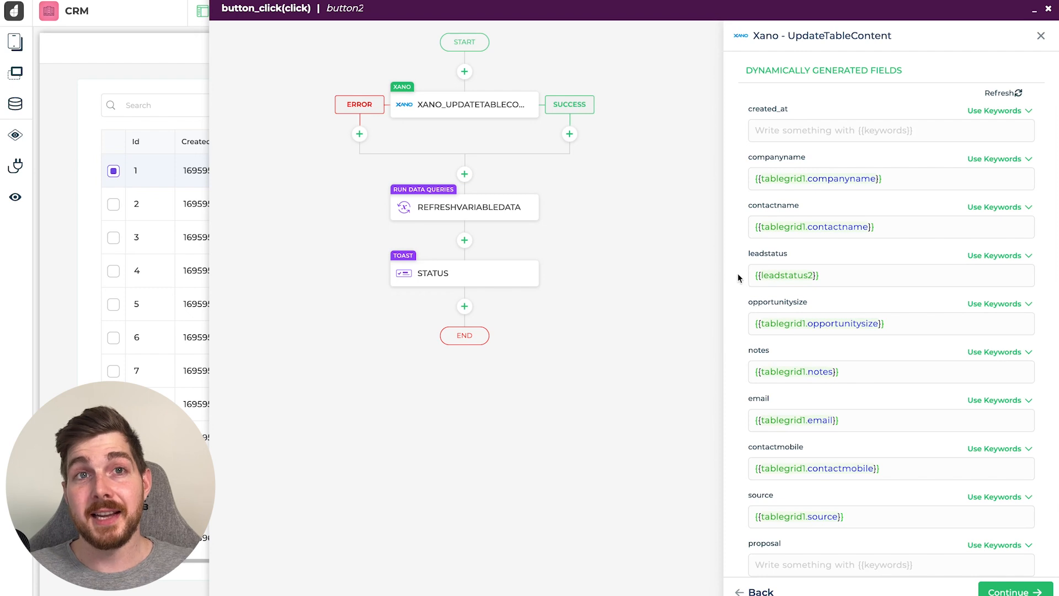
{"action": "left_click", "coordinate": [1020, 590]}
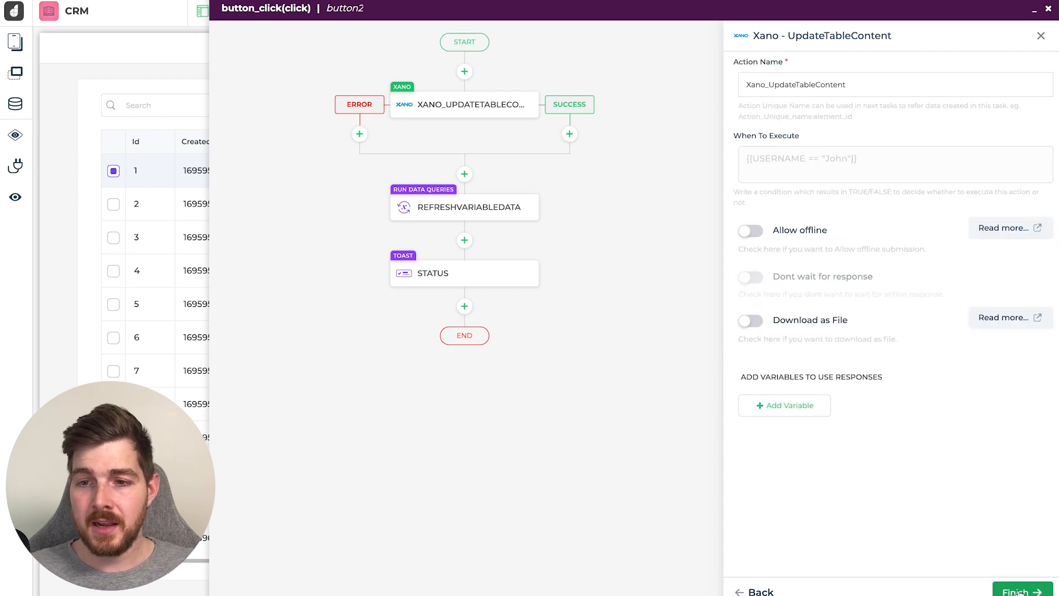
{"action": "left_click", "coordinate": [1022, 591]}
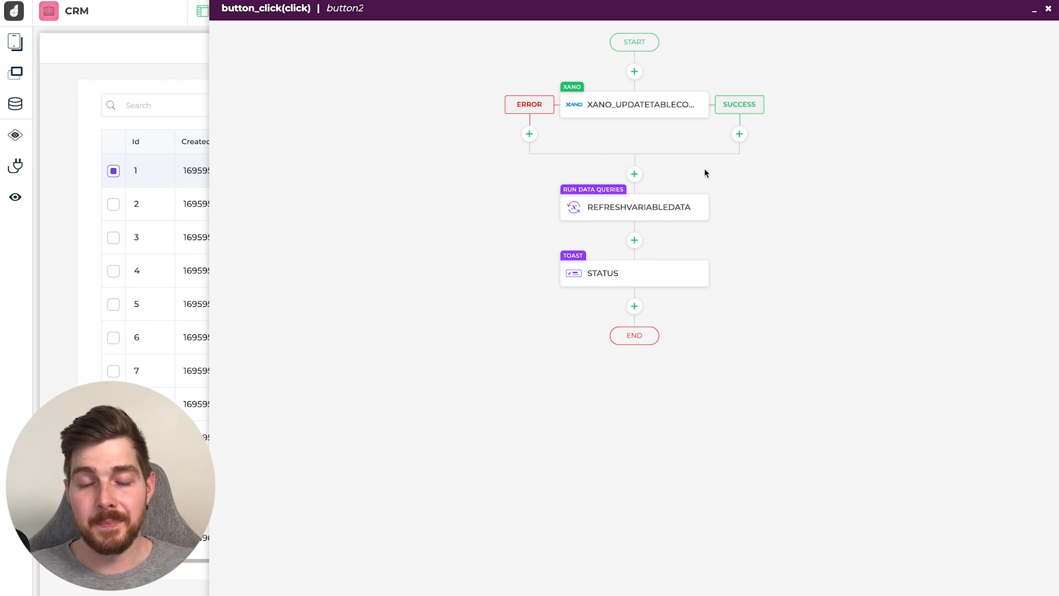
- Confirm the refresh step runs GetTableContent, then close the click-event flow editor
{"action": "mouse_move", "coordinate": [601, 213]}
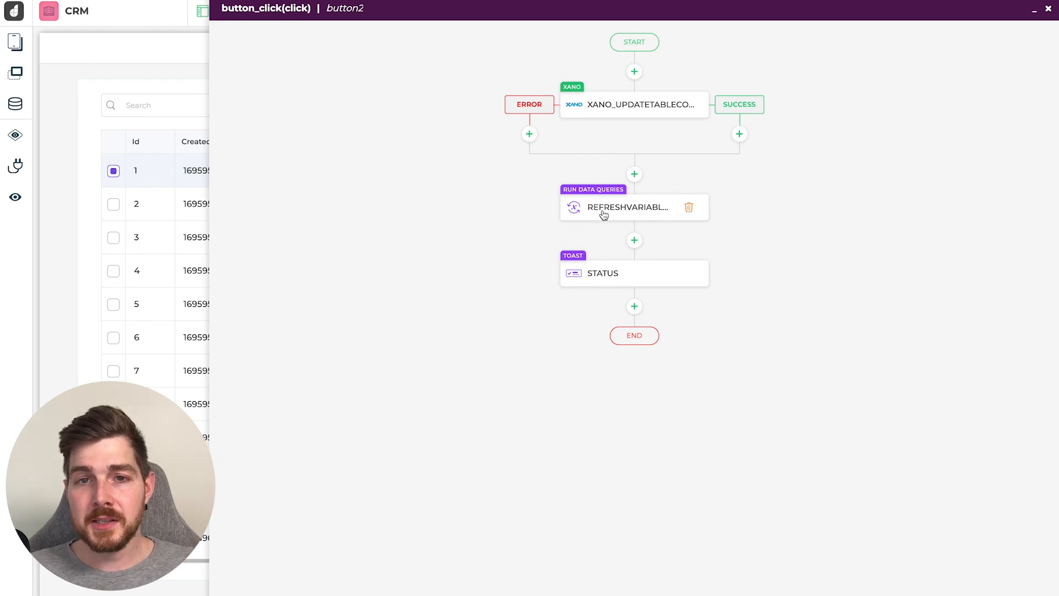
{"action": "left_click", "coordinate": [633, 212]}
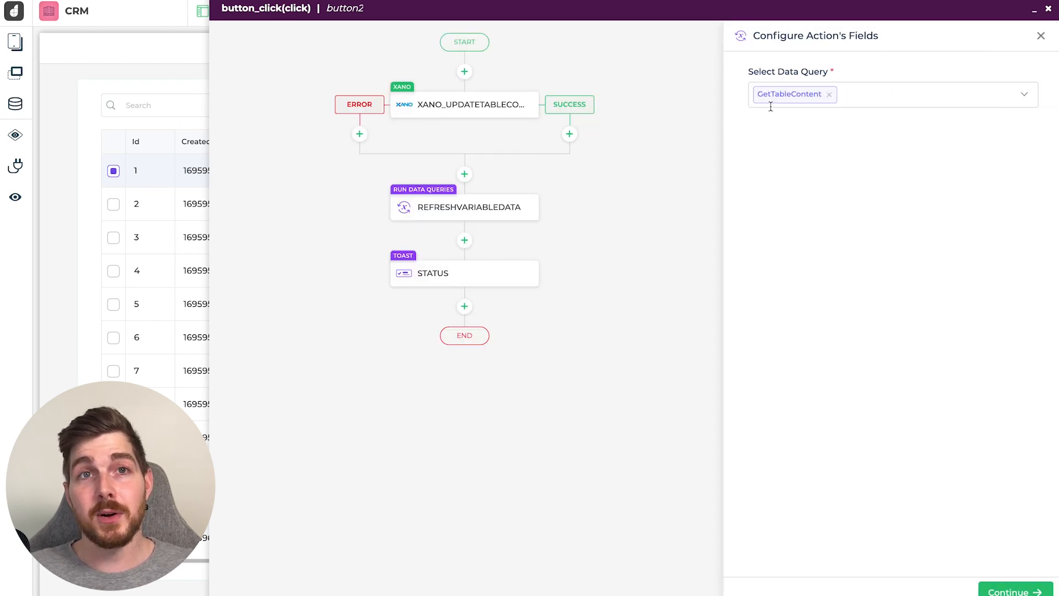
{"action": "mouse_move", "coordinate": [502, 113]}
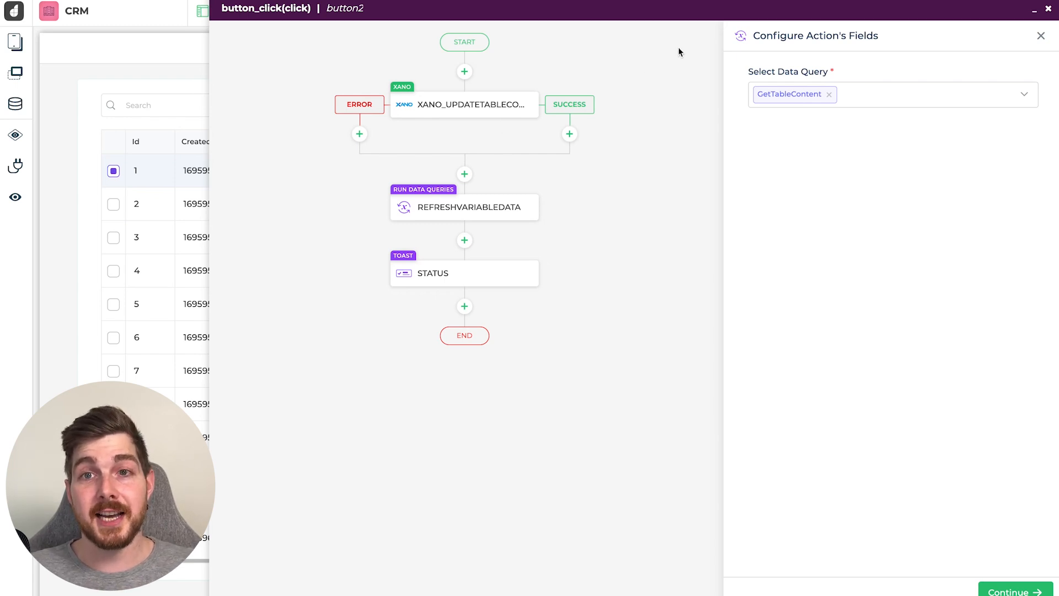
{"action": "left_click", "coordinate": [1041, 35]}
{"action": "left_click", "coordinate": [1049, 9]}
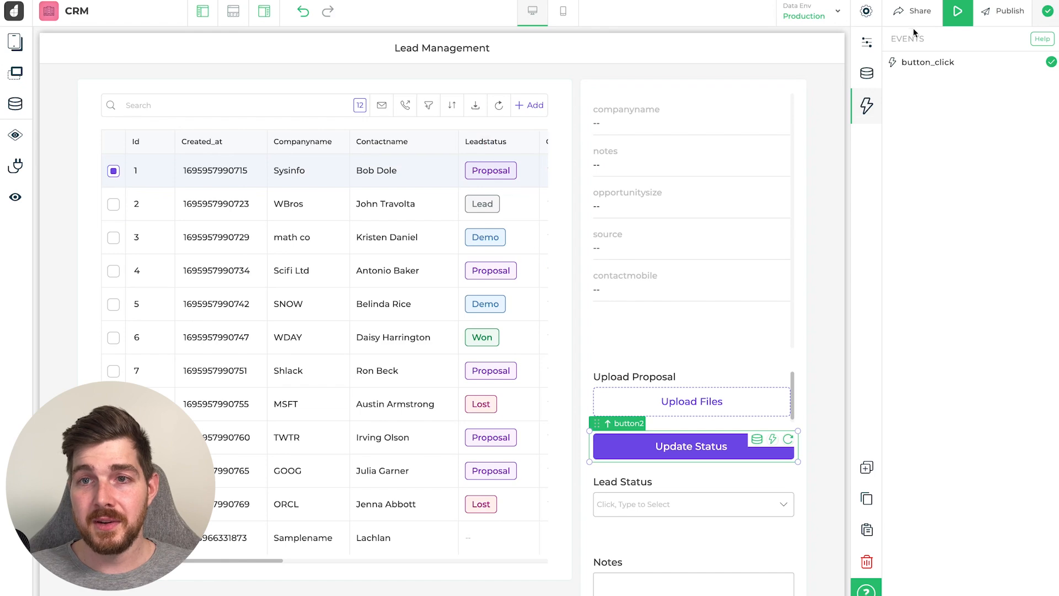
- In the CRM preview, select the WBros lead and update its status to Won
{"action": "left_click", "coordinate": [958, 12]}
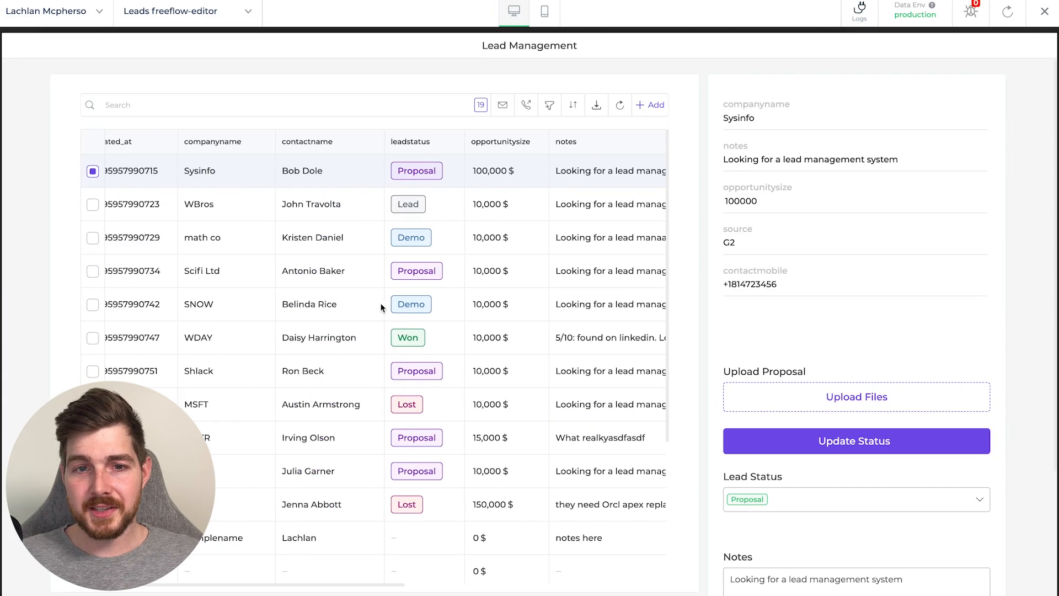
{"action": "scroll", "coordinate": [380, 308], "scroll_direction": "left", "scroll_amount": 1}
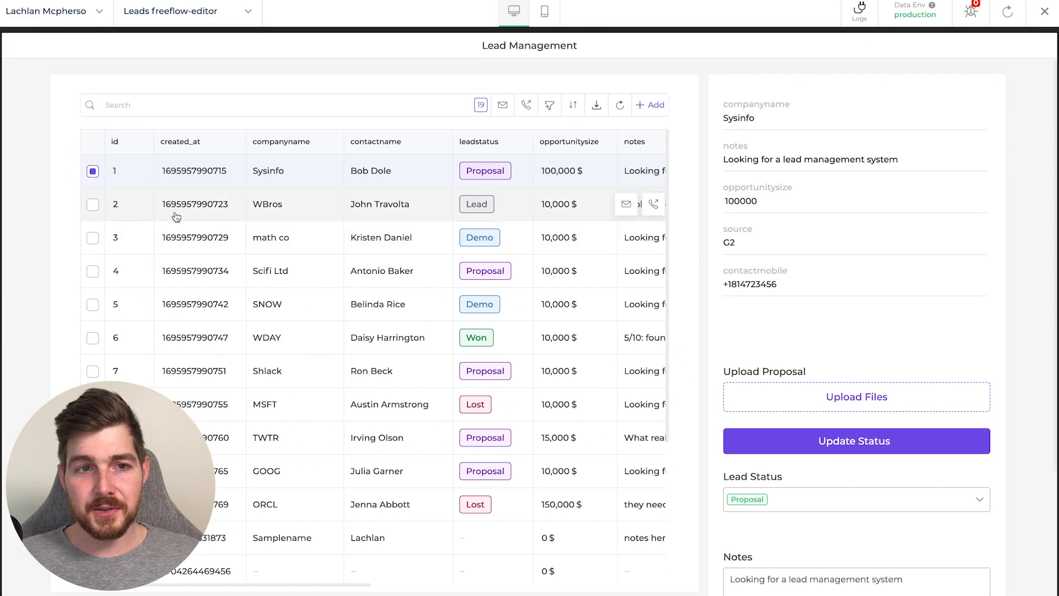
{"action": "left_click", "coordinate": [93, 204]}
{"action": "scroll", "coordinate": [969, 338], "scroll_direction": "down", "scroll_amount": 1}
{"action": "left_click", "coordinate": [964, 492]}
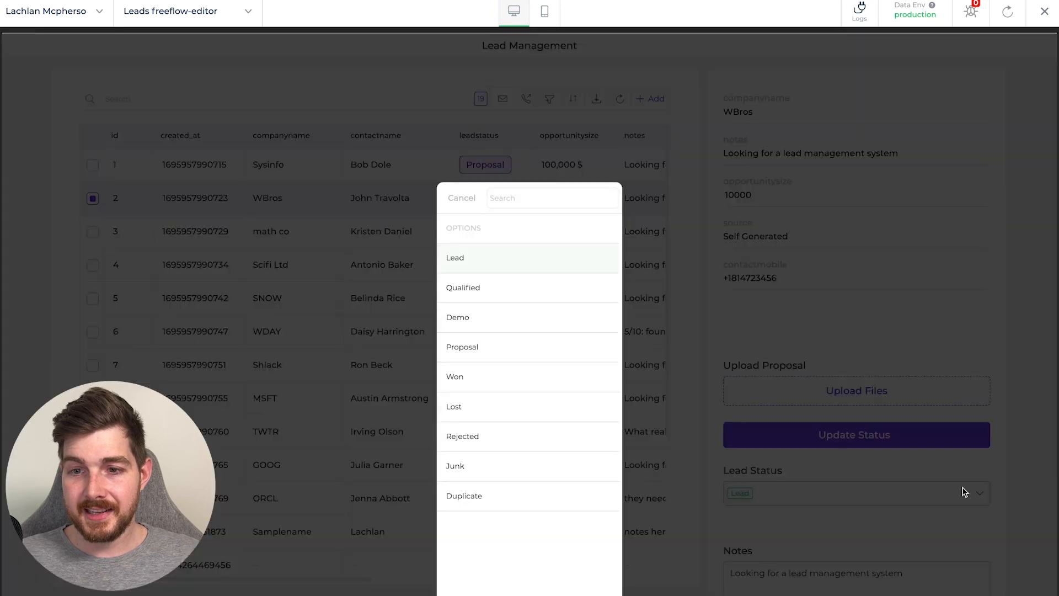
{"action": "left_click", "coordinate": [480, 376]}
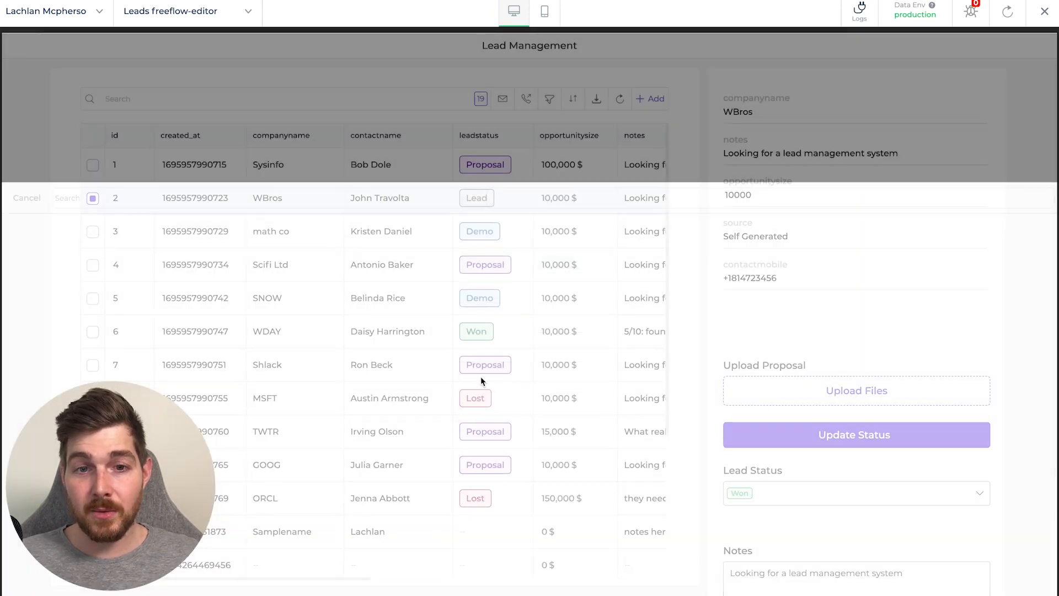
{"action": "left_click", "coordinate": [822, 433]}
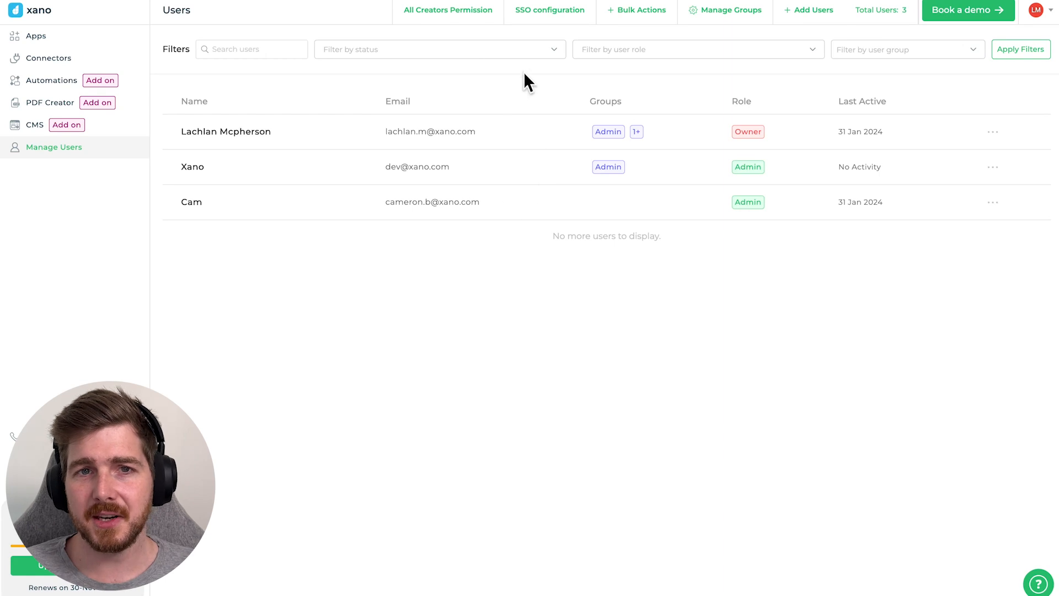
- Edit the xano_auth JWT SSO entry and check its restricted domain xano.com
{"action": "left_click", "coordinate": [552, 13]}
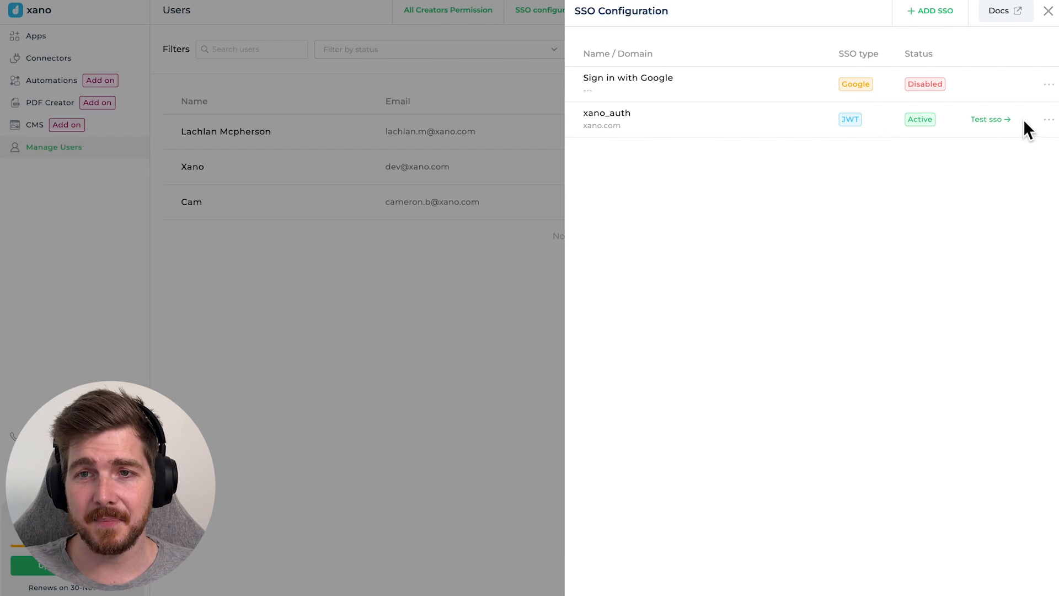
{"action": "left_click", "coordinate": [1048, 128]}
{"action": "left_click", "coordinate": [965, 134]}
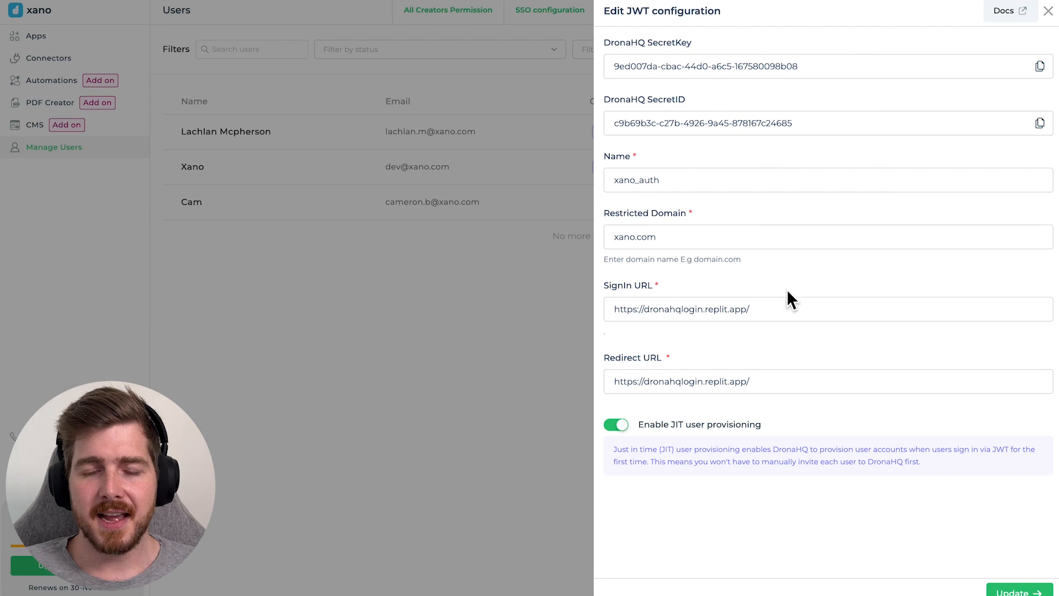
{"action": "left_click", "coordinate": [698, 238]}
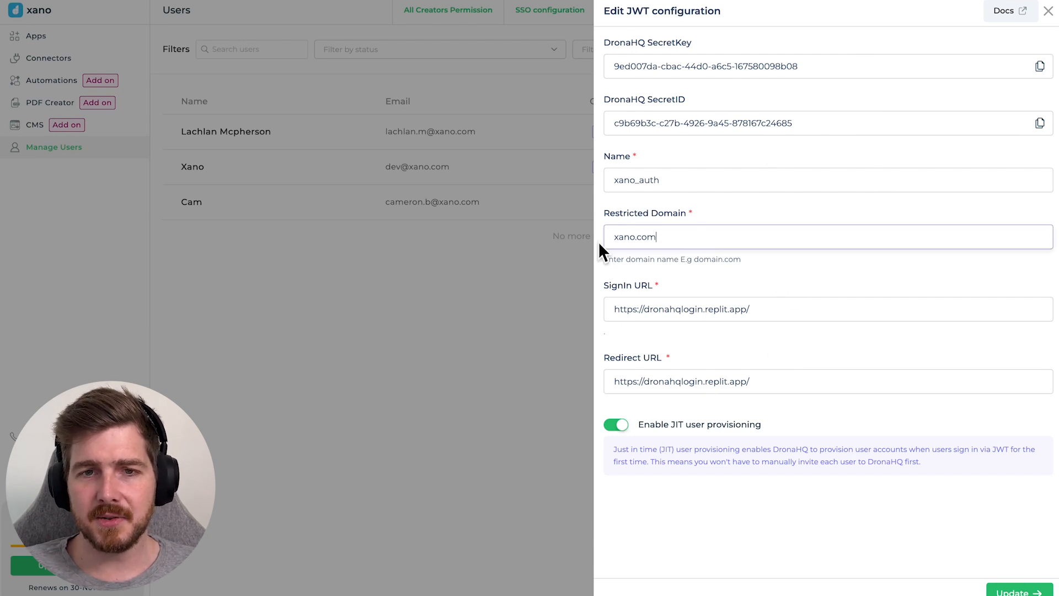
{"action": "left_click_drag", "start_coordinate": [613, 238], "coordinate": [662, 237]}
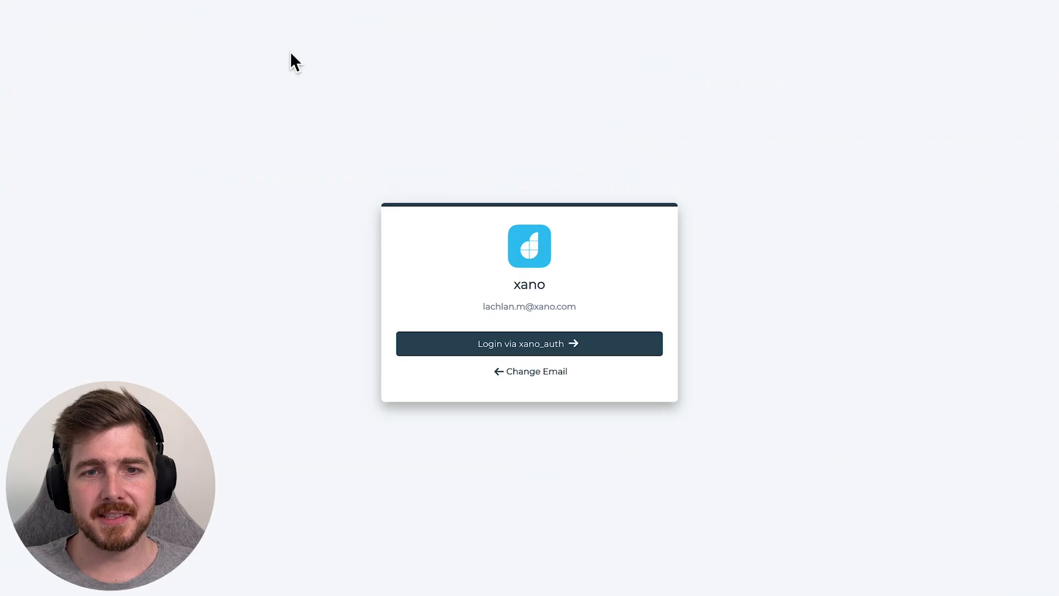
- Log in via xano_auth, entering the developer account's username and password in the popup
{"action": "left_click", "coordinate": [584, 309]}
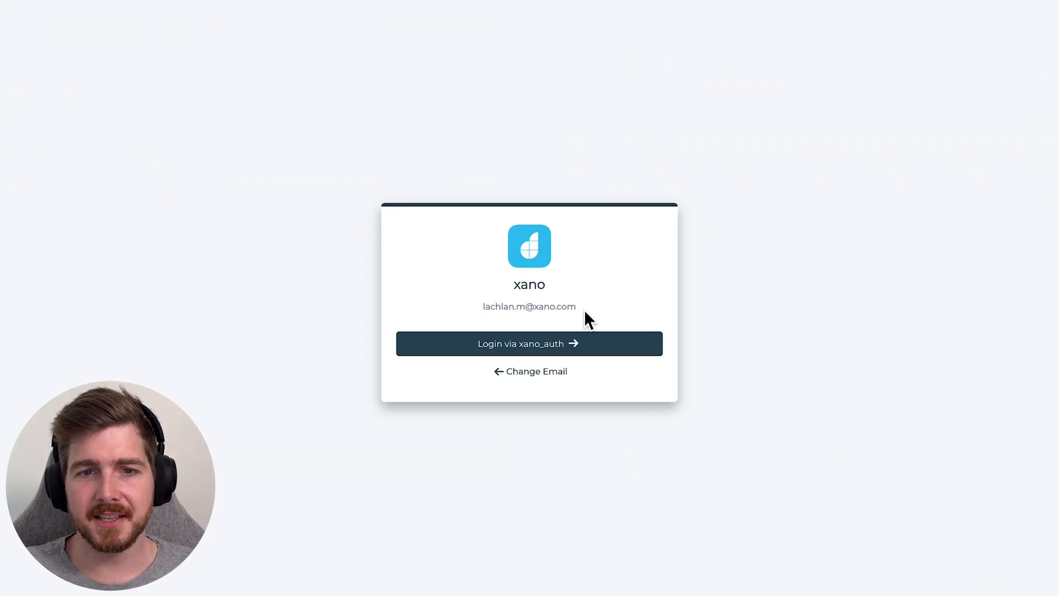
{"action": "left_click", "coordinate": [561, 345]}
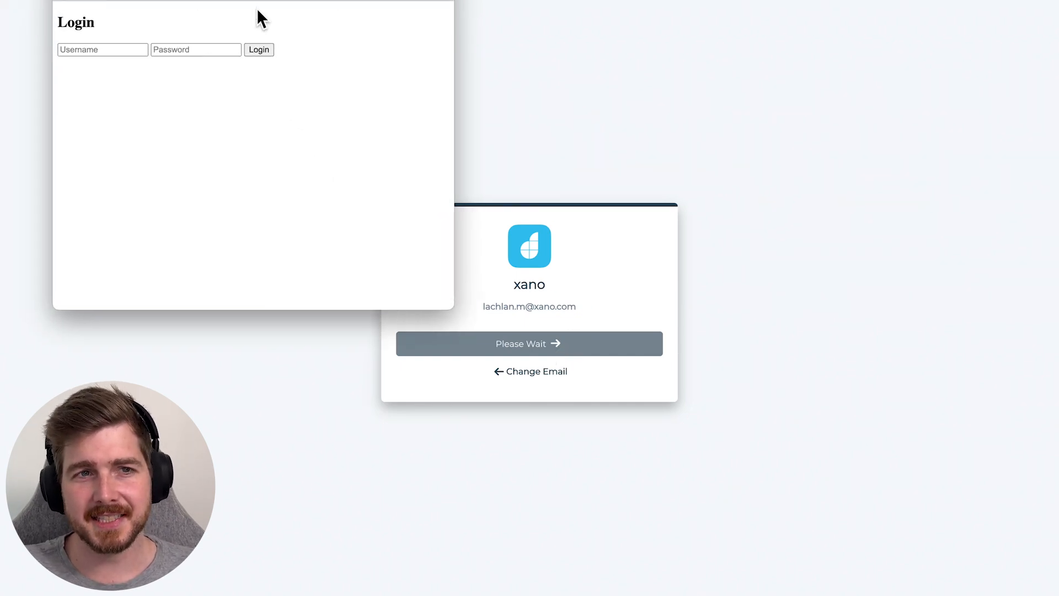
{"action": "left_click", "coordinate": [123, 49]}
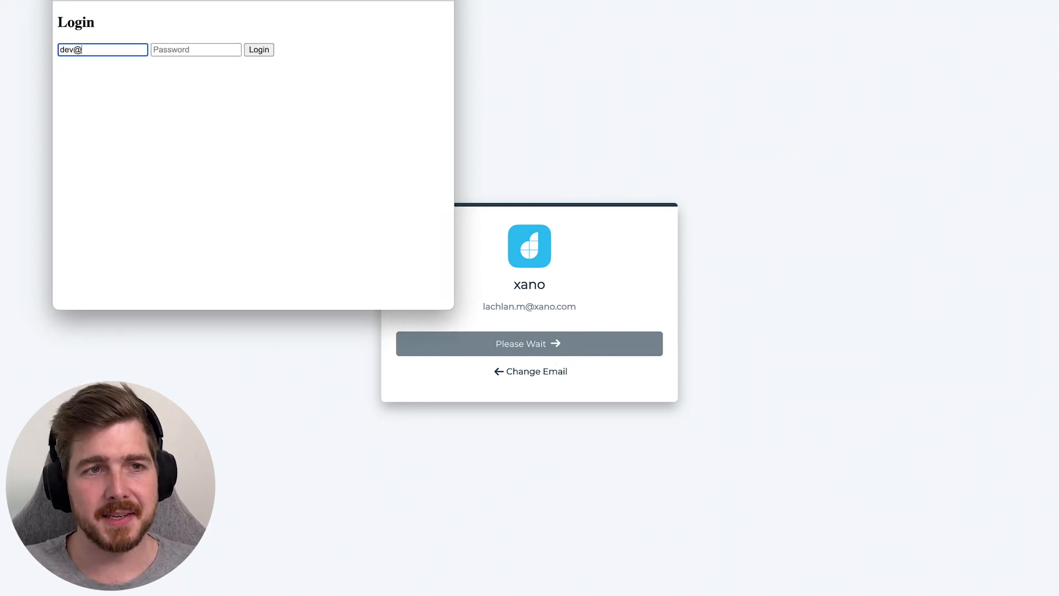
{"action": "key", "text": "Tab"}
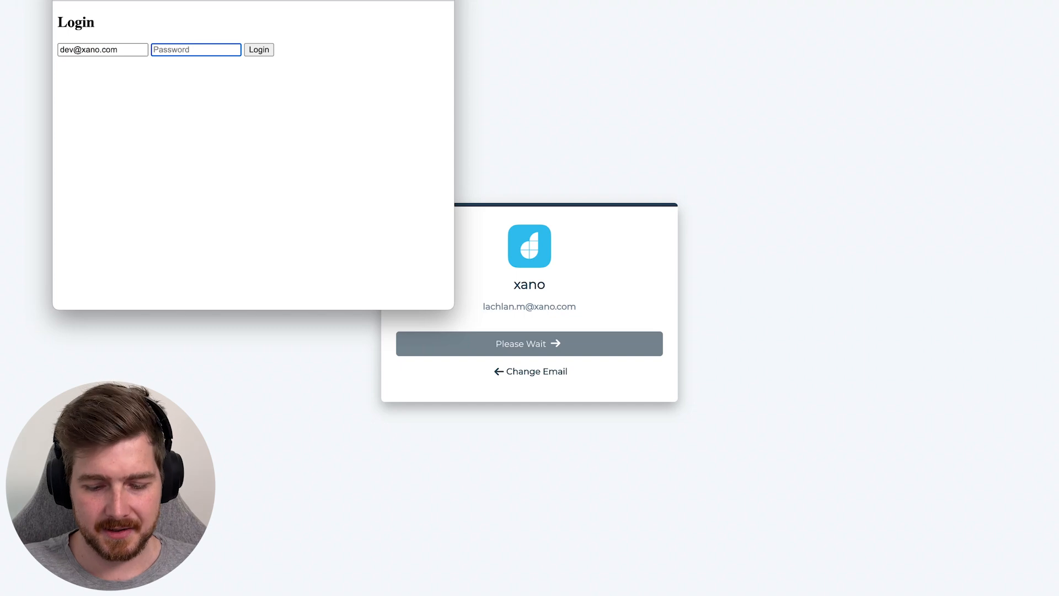
{"action": "type", "text": "•••"}
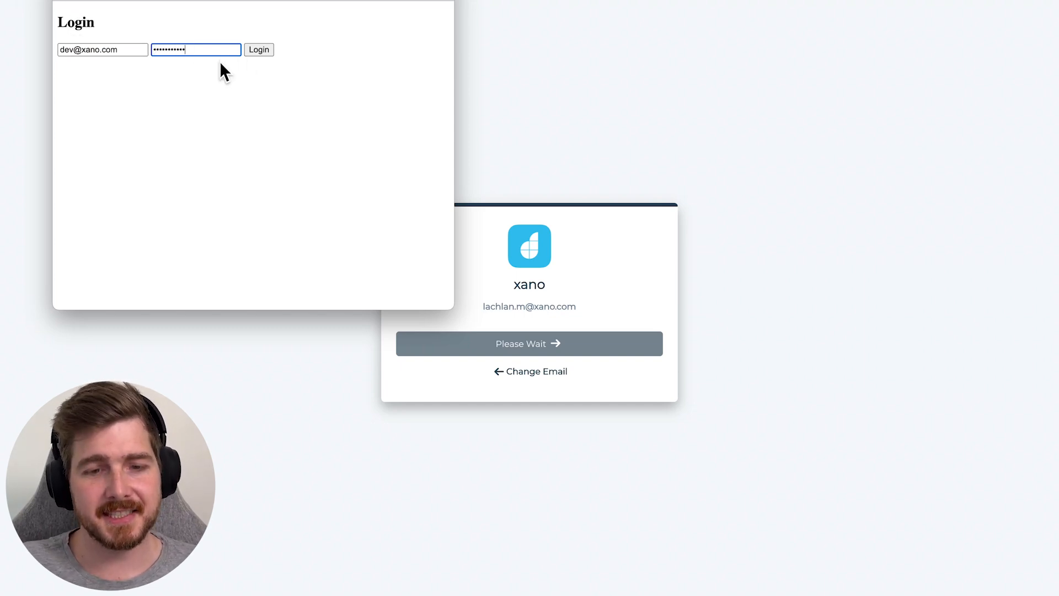
{"action": "left_click", "coordinate": [266, 50]}
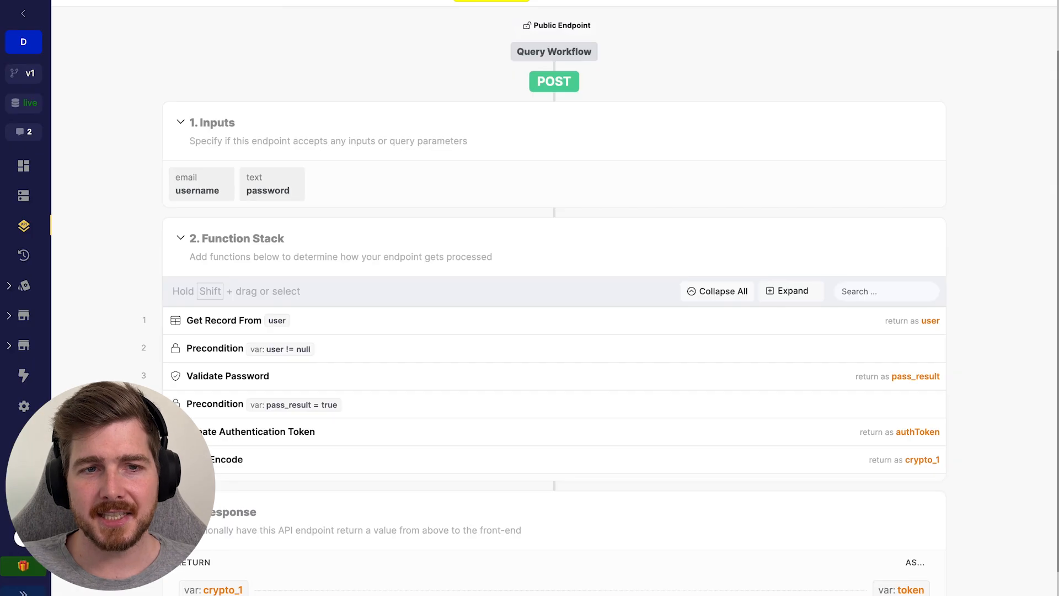
- Inspect the /auth/login/drona JWS Encode step signing user_email, user_name and authToken with drona_hq_secret_key
{"action": "scroll", "coordinate": [660, 281], "scroll_direction": "up", "scroll_amount": 2}
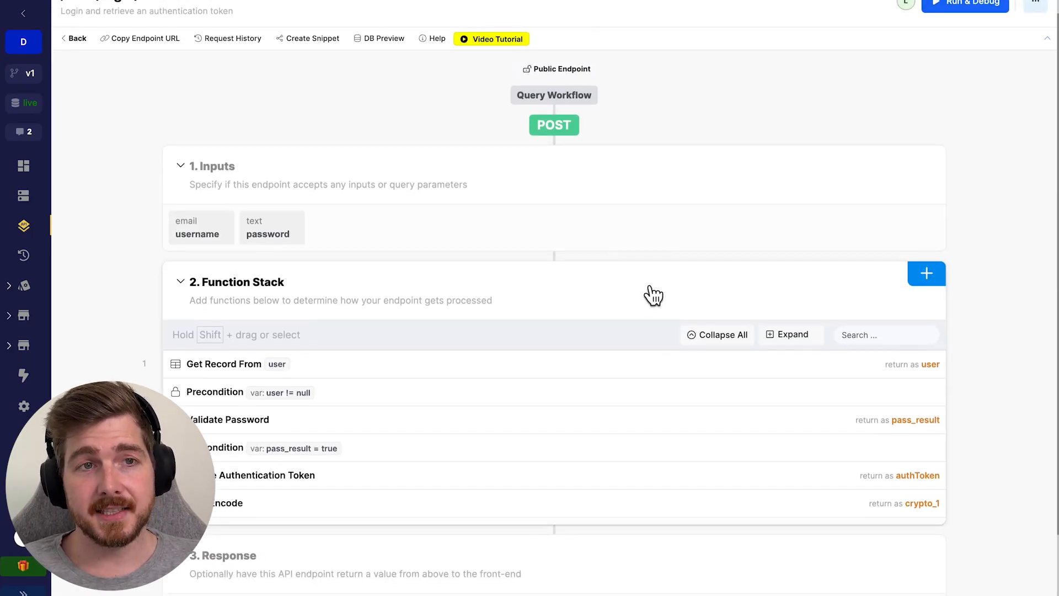
{"action": "scroll", "coordinate": [656, 286], "scroll_direction": "up", "scroll_amount": 1}
{"action": "scroll", "coordinate": [427, 143], "scroll_direction": "down", "scroll_amount": 2}
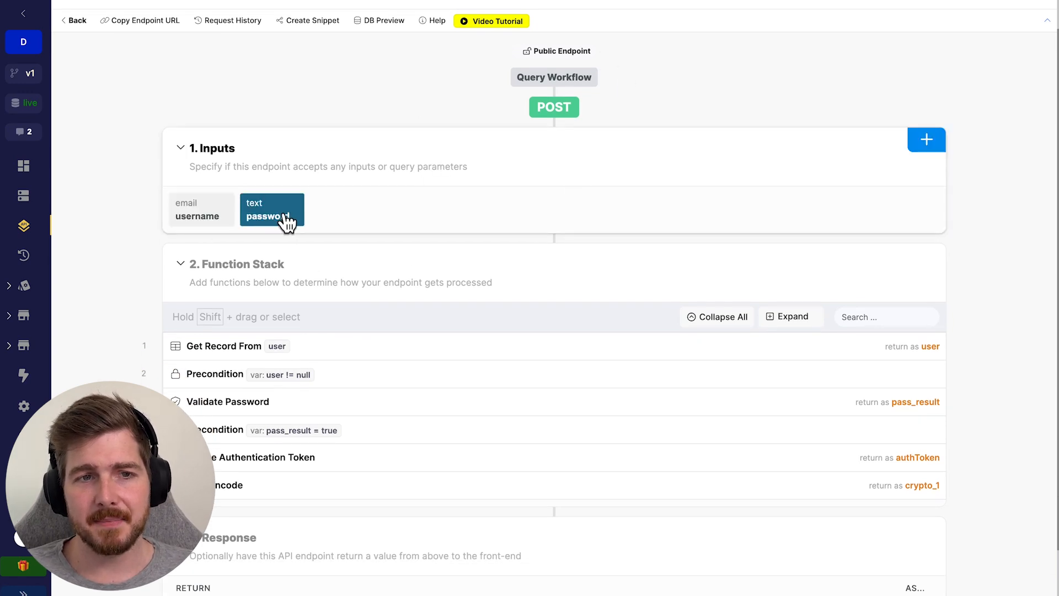
{"action": "scroll", "coordinate": [283, 232], "scroll_direction": "down", "scroll_amount": 3}
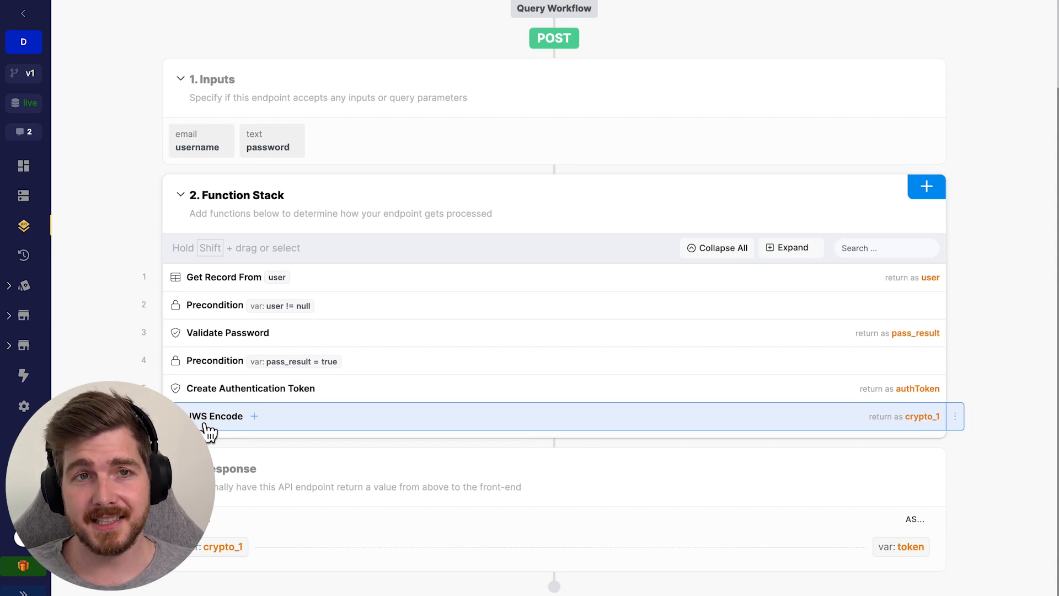
{"action": "left_click", "coordinate": [315, 425]}
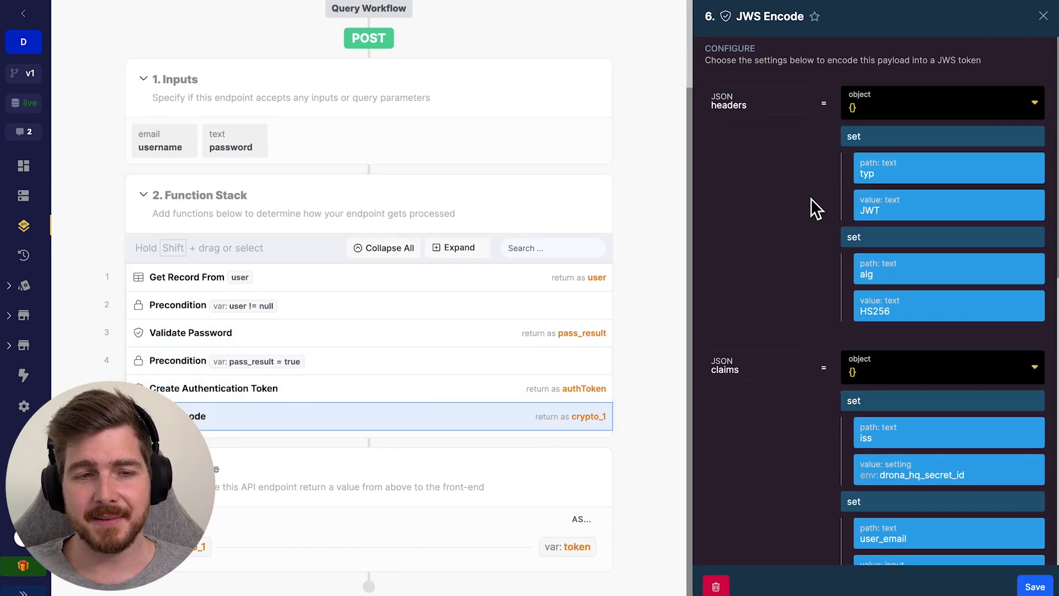
{"action": "scroll", "coordinate": [831, 164], "scroll_direction": "down", "scroll_amount": 1}
{"action": "scroll", "coordinate": [797, 172], "scroll_direction": "up", "scroll_amount": 1}
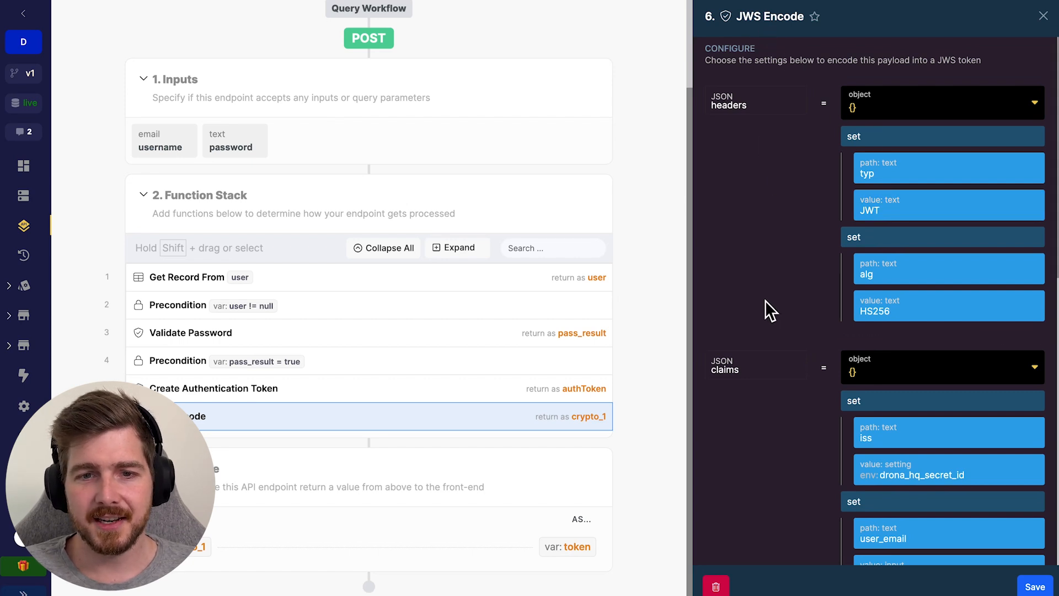
{"action": "scroll", "coordinate": [793, 260], "scroll_direction": "down", "scroll_amount": 5}
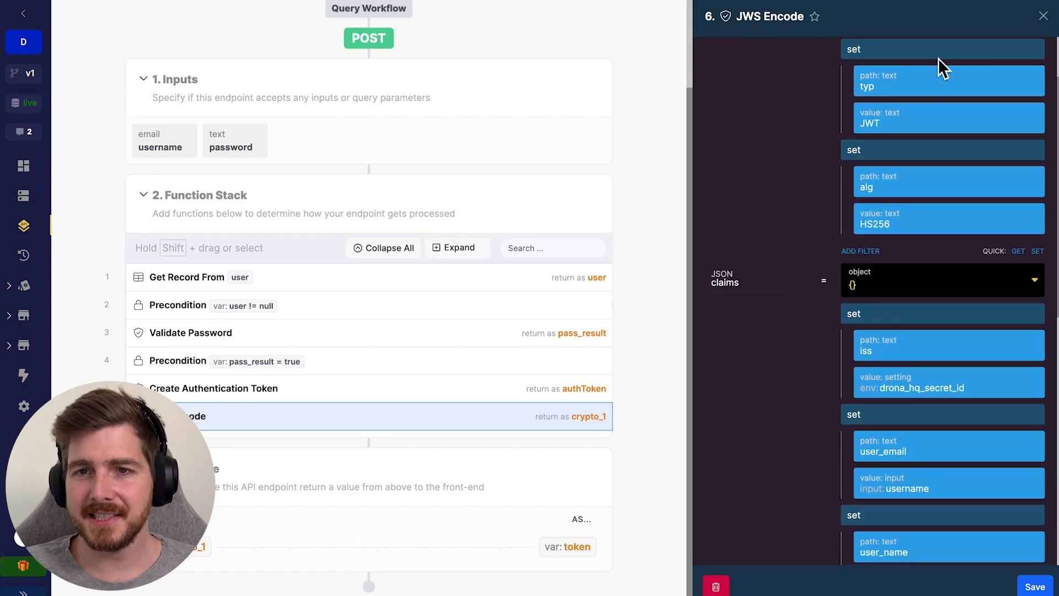
{"action": "scroll", "coordinate": [927, 177], "scroll_direction": "down", "scroll_amount": 2}
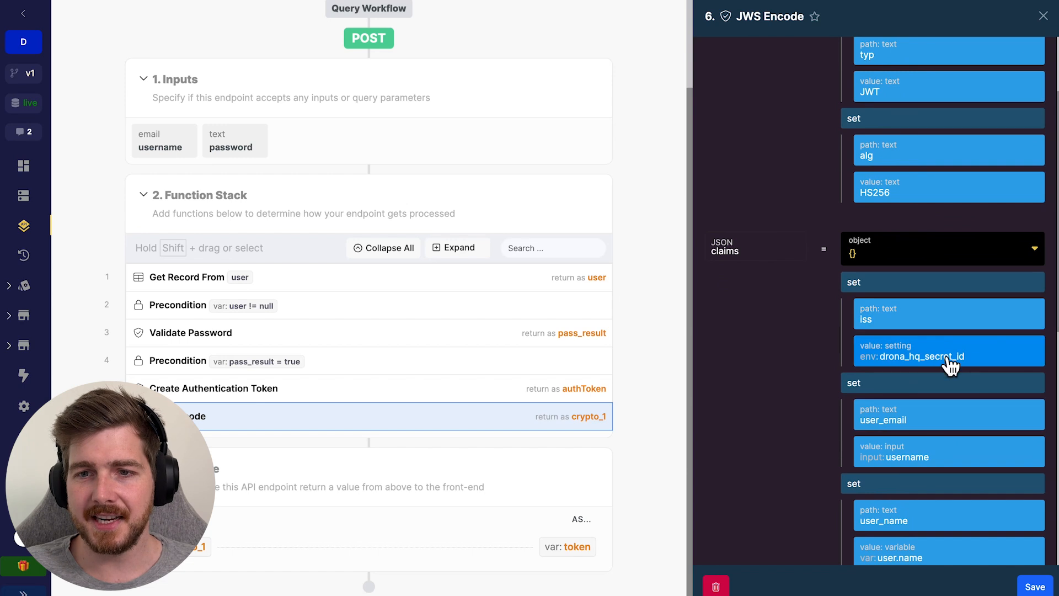
{"action": "scroll", "coordinate": [938, 342], "scroll_direction": "down", "scroll_amount": 5}
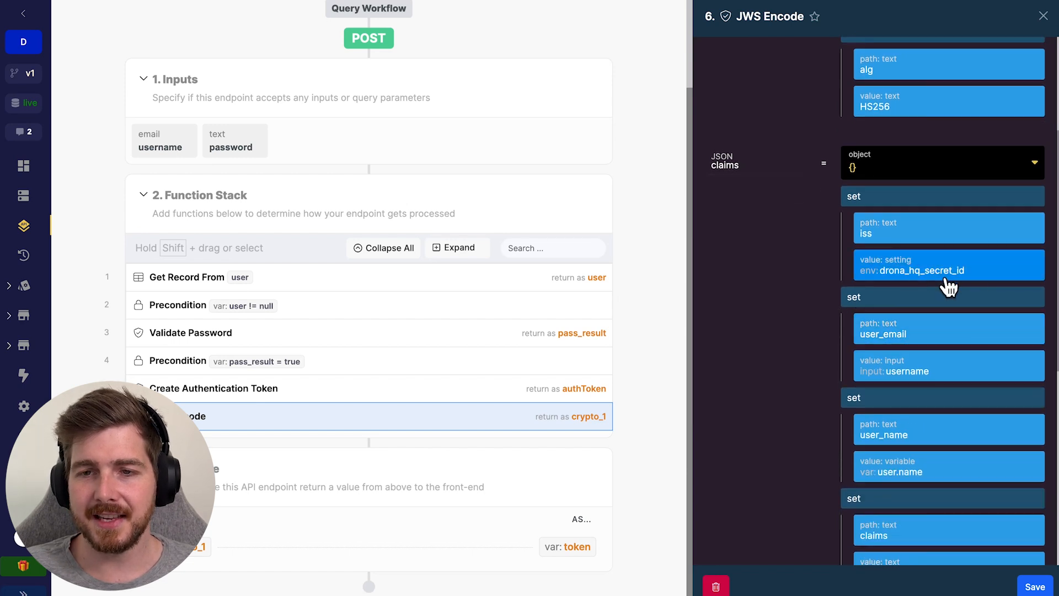
{"action": "scroll", "coordinate": [893, 298], "scroll_direction": "down", "scroll_amount": 13}
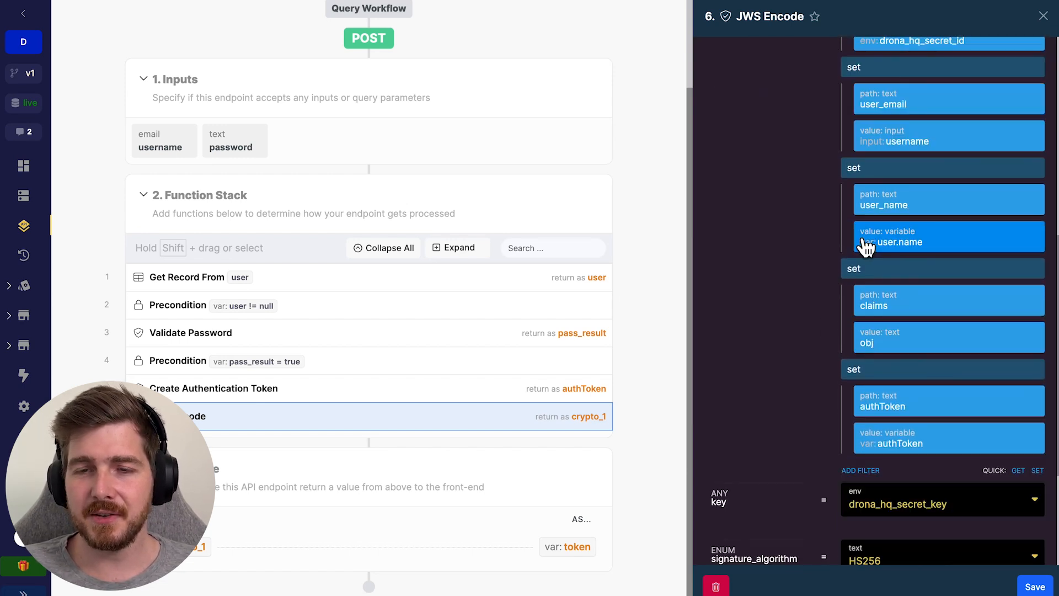
{"action": "scroll", "coordinate": [938, 281], "scroll_direction": "down", "scroll_amount": 8}
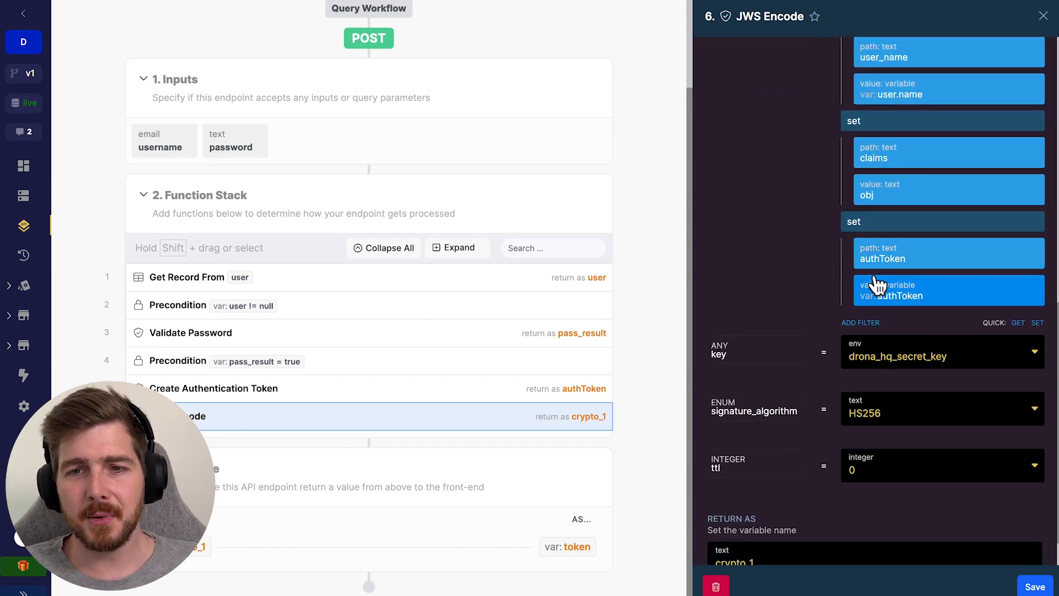
{"action": "scroll", "coordinate": [816, 315], "scroll_direction": "up", "scroll_amount": 3}
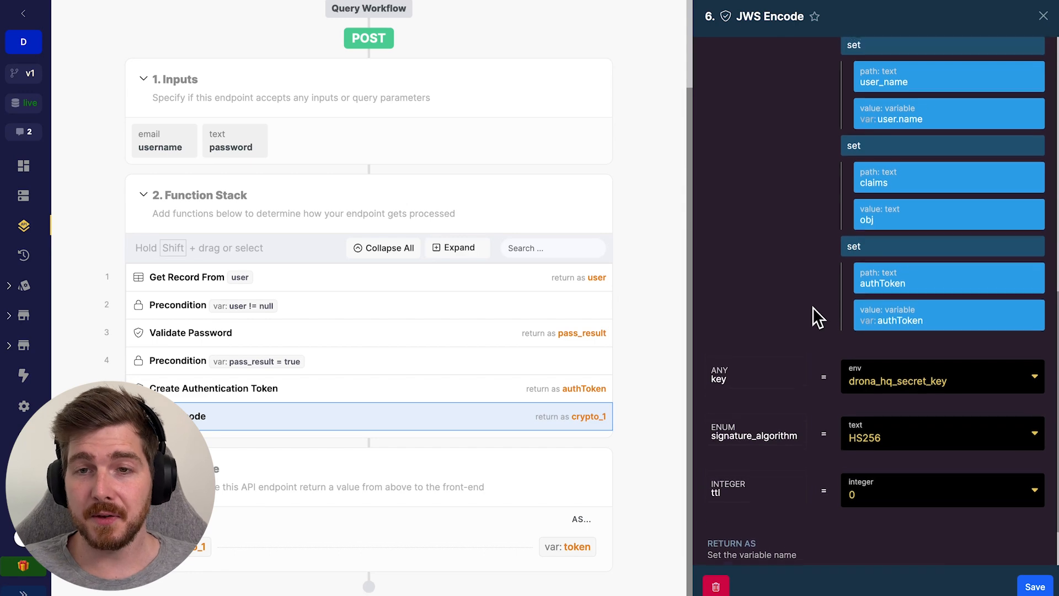
{"action": "scroll", "coordinate": [822, 308], "scroll_direction": "up", "scroll_amount": 4}
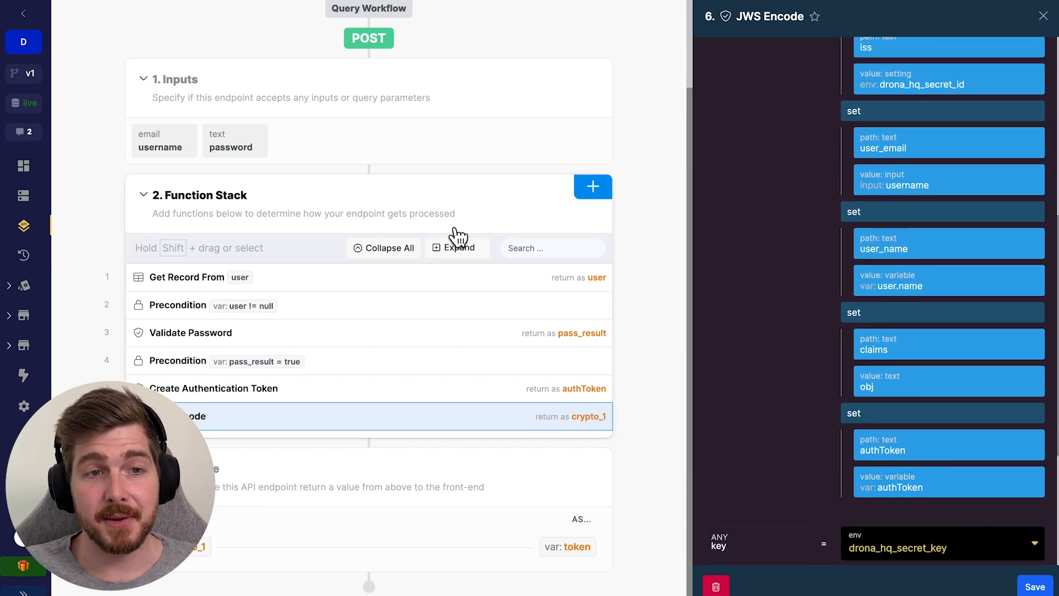
{"action": "scroll", "coordinate": [568, 269], "scroll_direction": "up", "scroll_amount": 2}
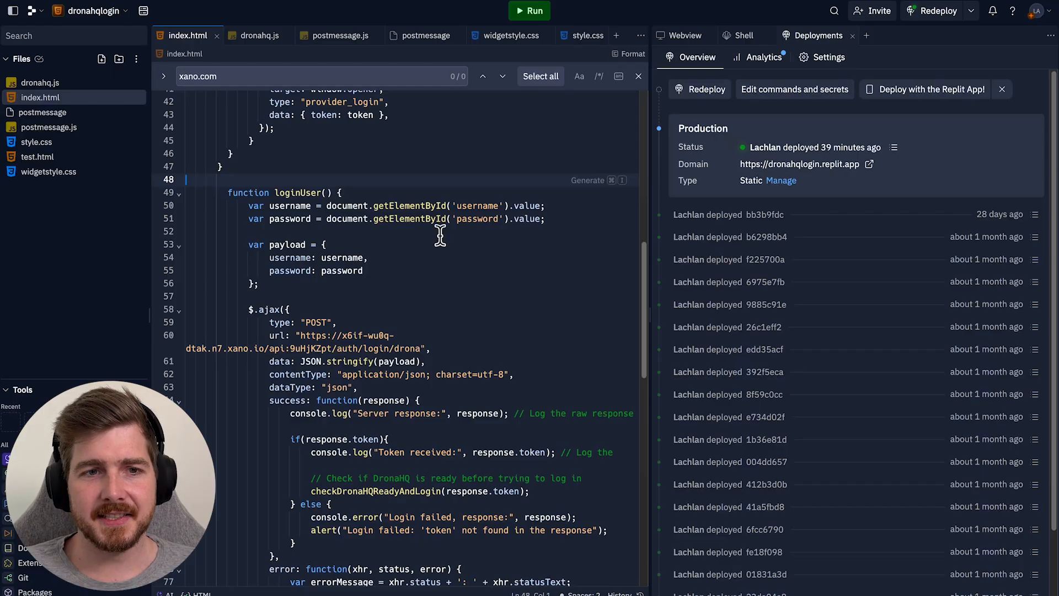
{"action": "scroll", "coordinate": [440, 235], "scroll_direction": "up", "scroll_amount": 10}
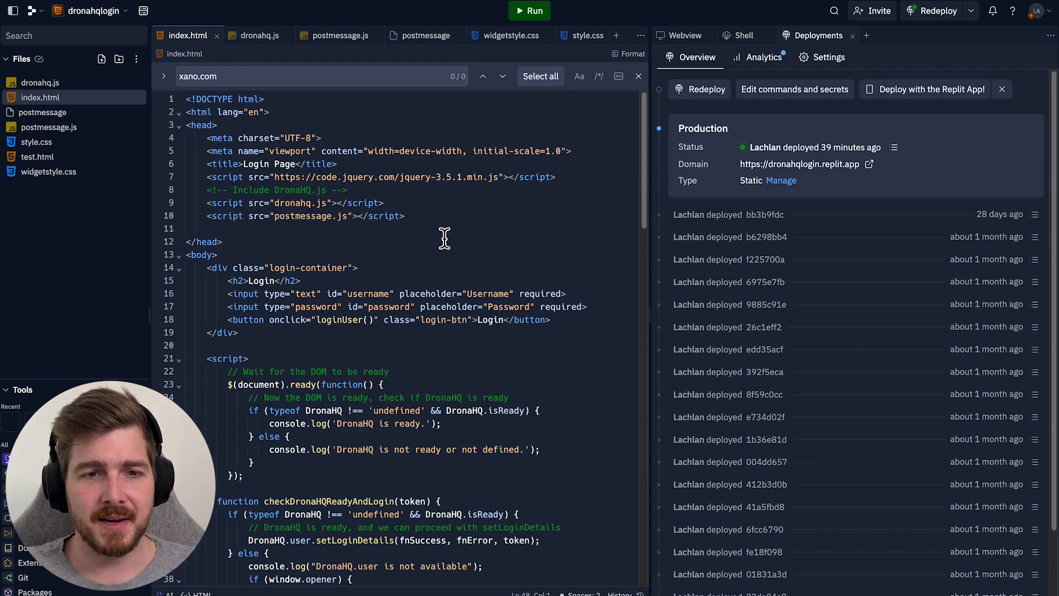
- Review index.html's login code, highlighting the Xano /auth/login/drona URL on line 60
{"action": "scroll", "coordinate": [445, 238], "scroll_direction": "down", "scroll_amount": 8}
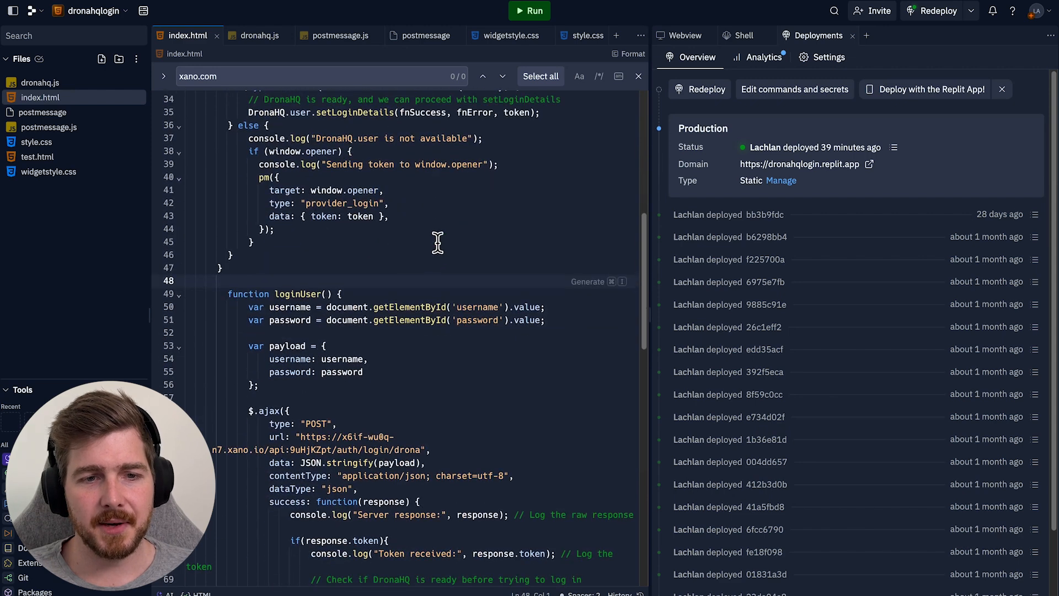
{"action": "scroll", "coordinate": [438, 241], "scroll_direction": "down", "scroll_amount": 4}
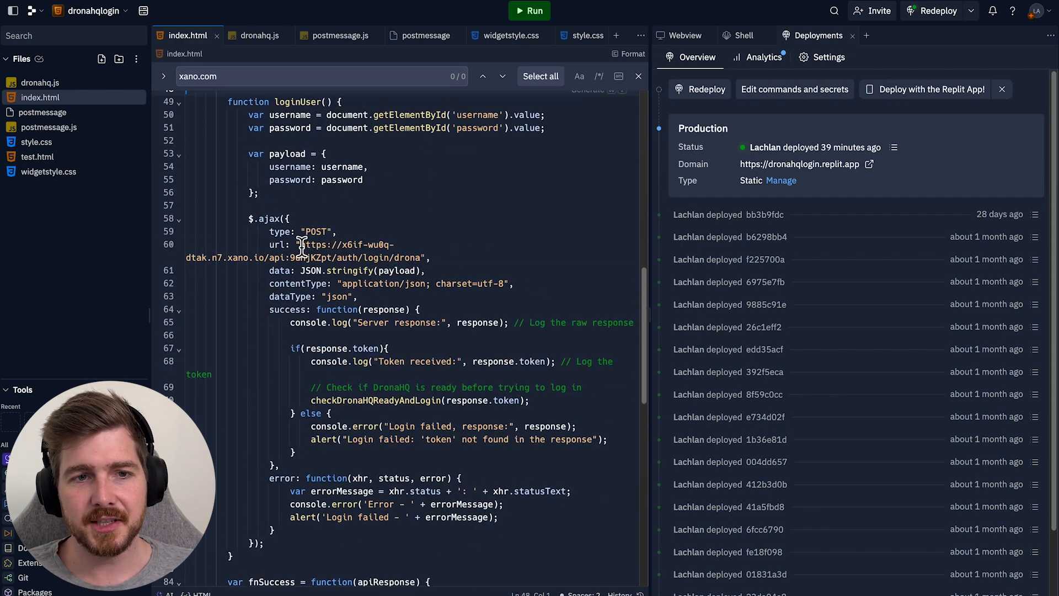
{"action": "mouse_move", "coordinate": [302, 245]}
{"action": "left_mouse_down"}
{"action": "mouse_move", "coordinate": [424, 258]}
{"action": "mouse_move", "coordinate": [300, 245]}
{"action": "left_mouse_up"}
{"action": "left_click", "coordinate": [422, 257]}
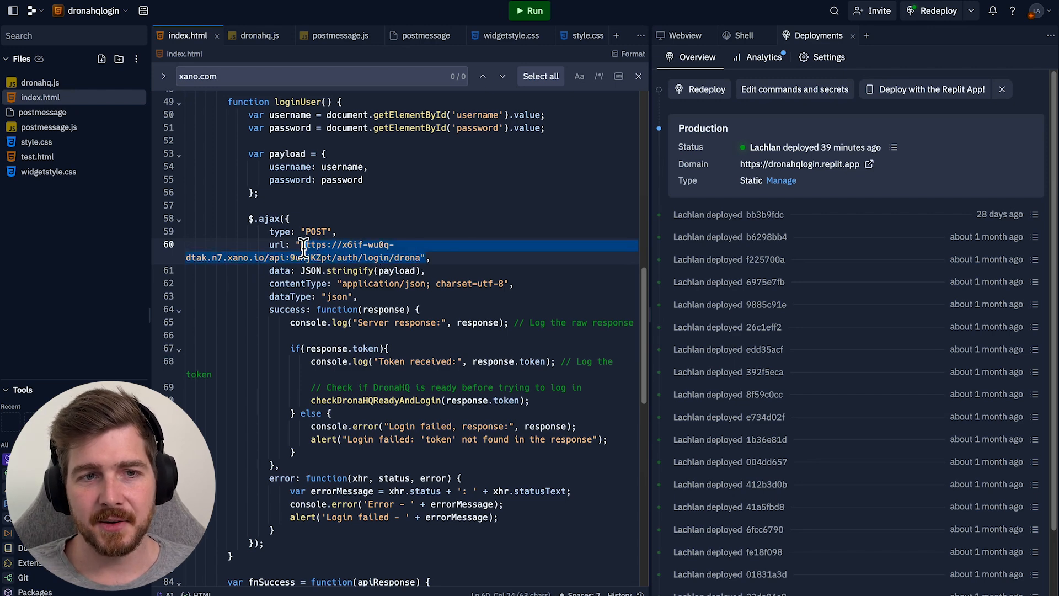
{"action": "left_click", "coordinate": [416, 258]}
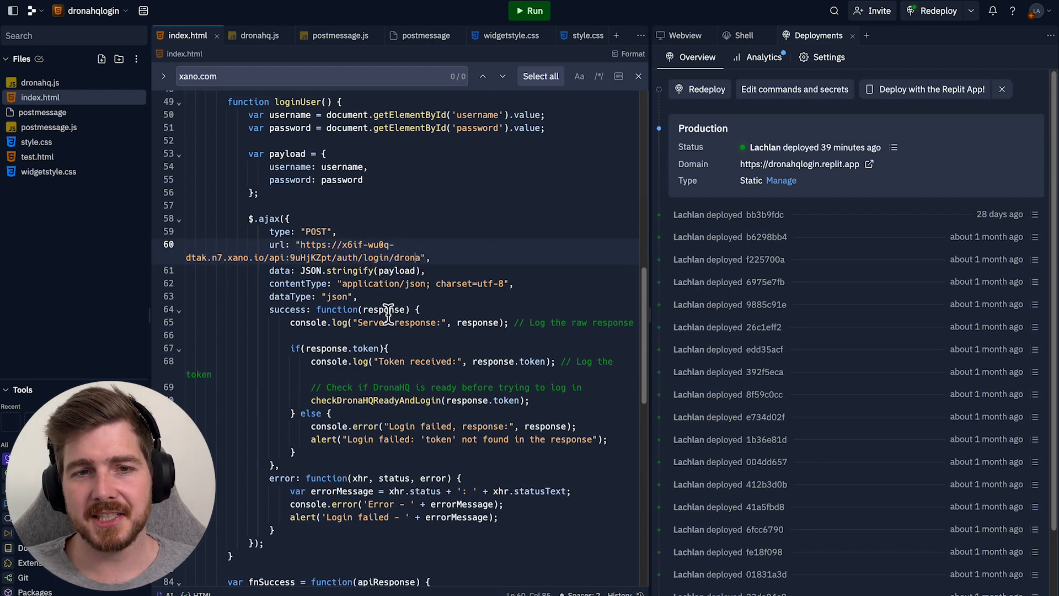
{"action": "scroll", "coordinate": [375, 309], "scroll_direction": "up", "scroll_amount": 8}
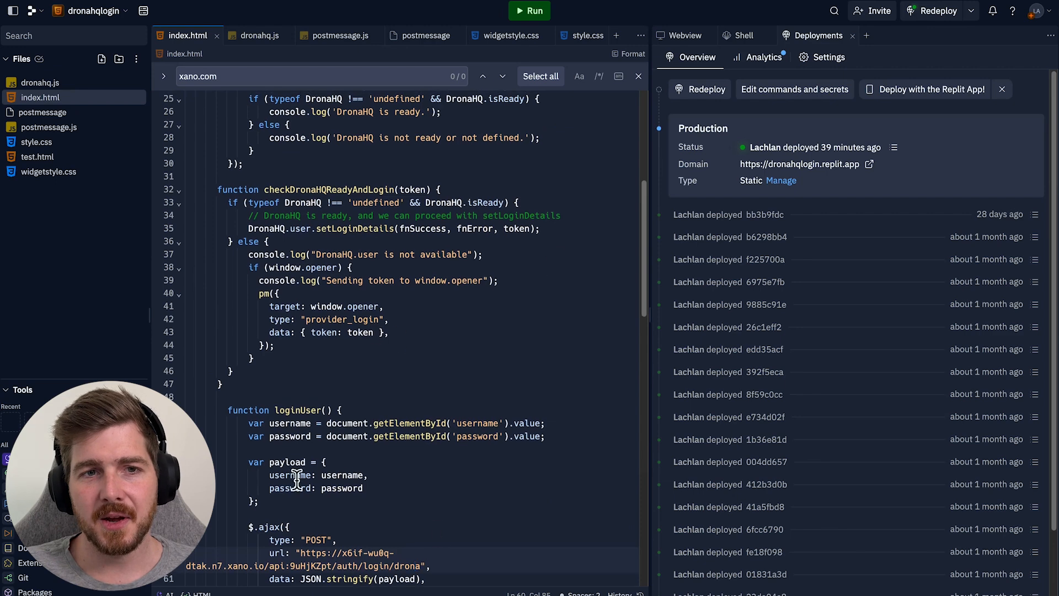
{"action": "scroll", "coordinate": [508, 403], "scroll_direction": "down", "scroll_amount": 3}
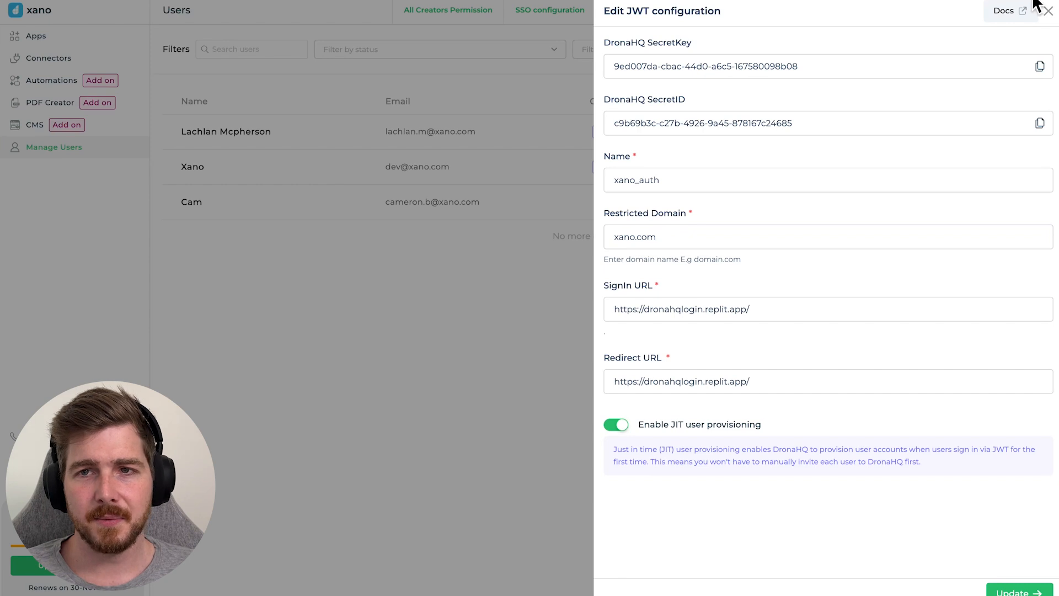
- Close the JWT and SSO settings and open the CRM app for editing
{"action": "left_click", "coordinate": [1048, 11]}
{"action": "left_click", "coordinate": [1047, 14]}
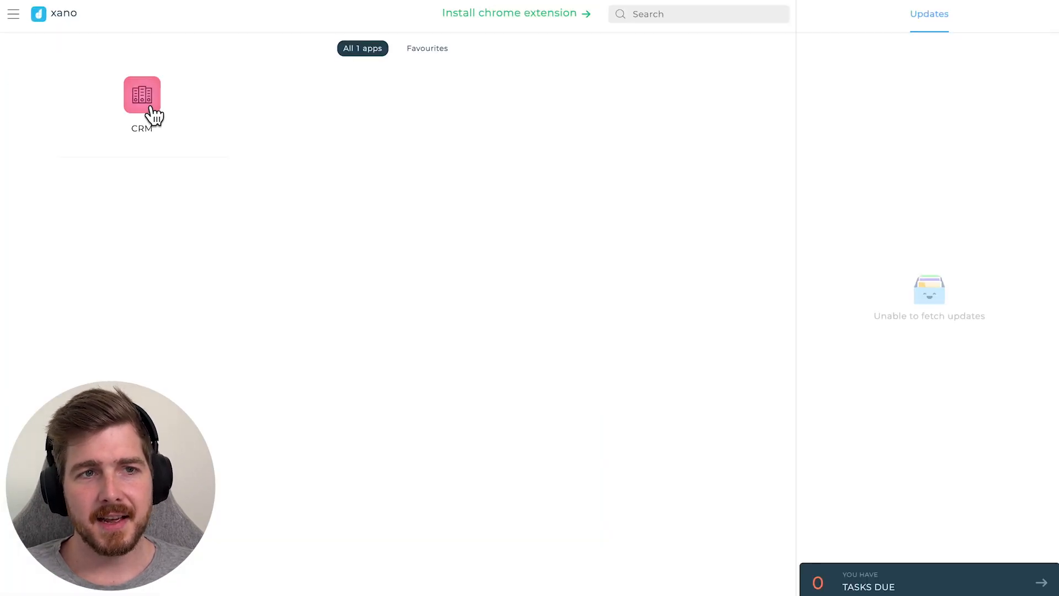
{"action": "left_click", "coordinate": [150, 110]}
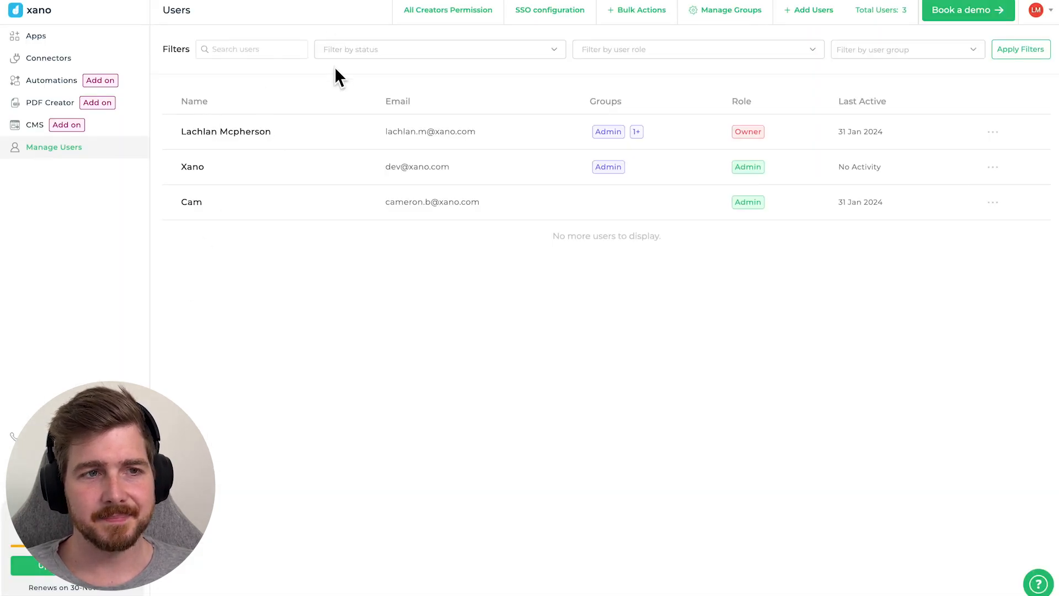
{"action": "left_click", "coordinate": [64, 60]}
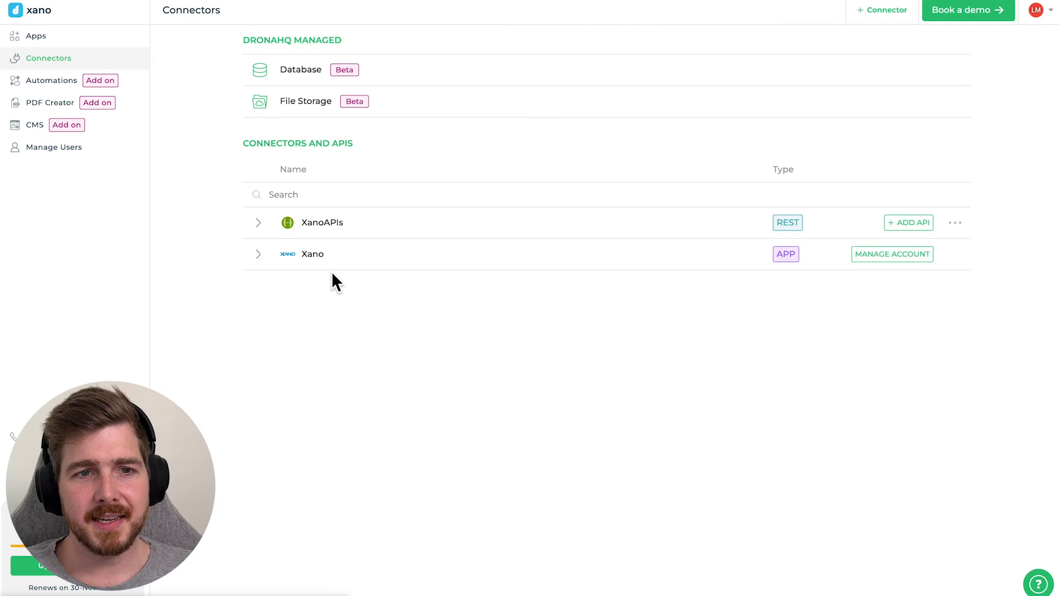
{"action": "left_click", "coordinate": [49, 38]}
{"action": "left_click", "coordinate": [568, 160]}
- Show the Connector Library, expand XanoAPIs, and open the new-connector catalogue
{"action": "left_click", "coordinate": [18, 107]}
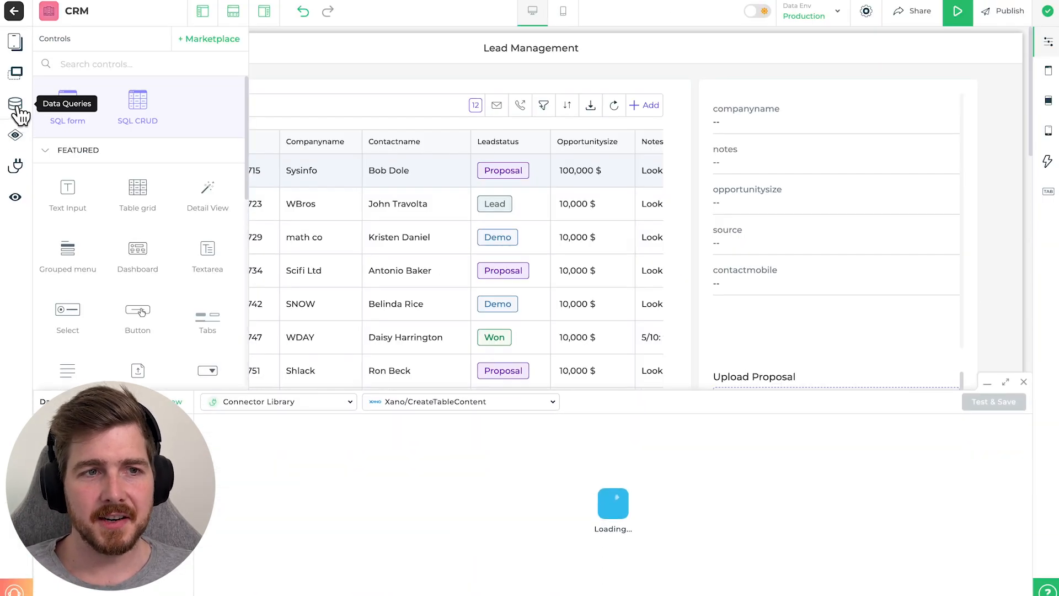
{"action": "left_click", "coordinate": [17, 110]}
{"action": "left_click", "coordinate": [18, 169]}
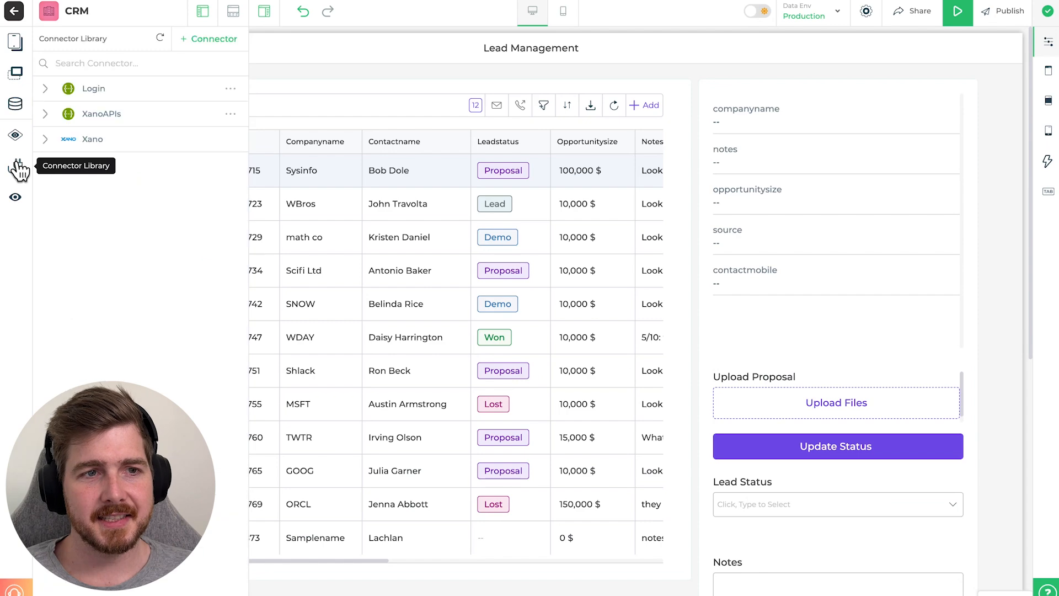
{"action": "left_click", "coordinate": [47, 116]}
{"action": "left_click", "coordinate": [240, 48]}
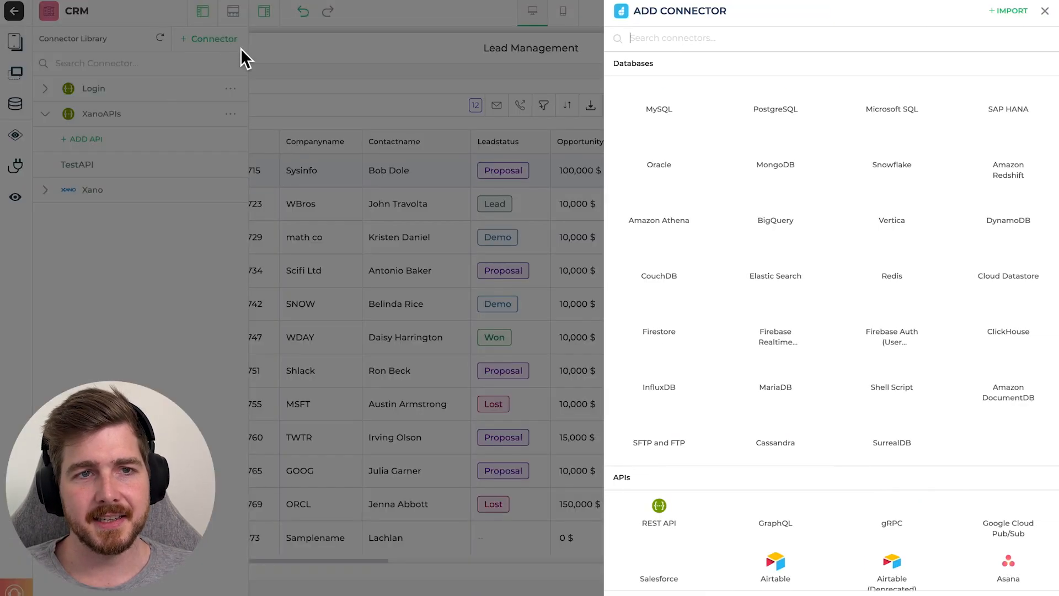
{"action": "scroll", "coordinate": [768, 303], "scroll_direction": "down", "scroll_amount": 10}
{"action": "scroll", "coordinate": [660, 208], "scroll_direction": "up", "scroll_amount": 7}
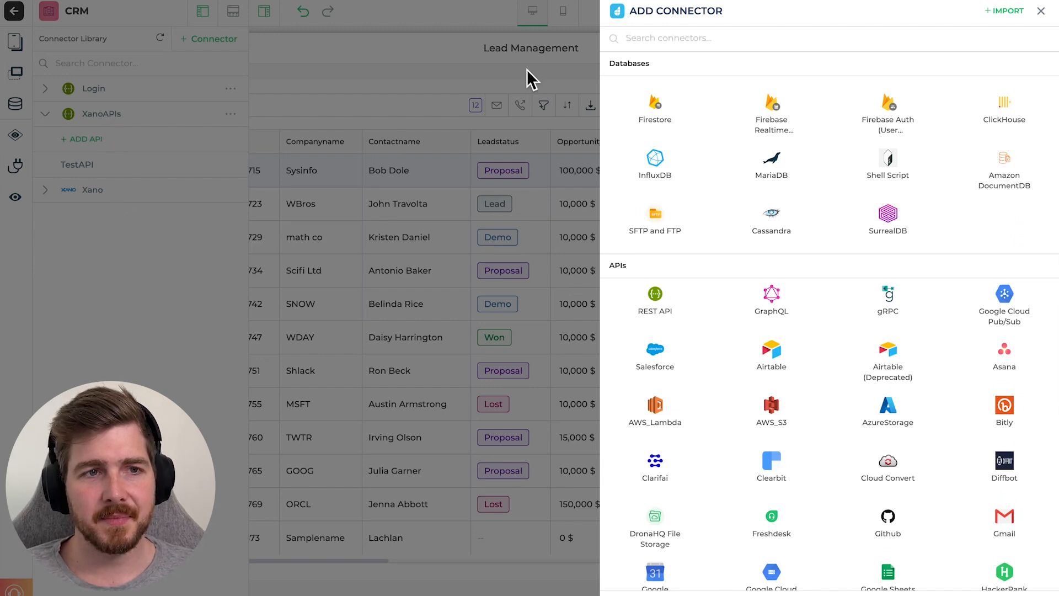
- Close the connector catalogue, collapse XanoAPIs, and show its options menu
{"action": "left_click", "coordinate": [1041, 11]}
{"action": "left_click", "coordinate": [192, 116]}
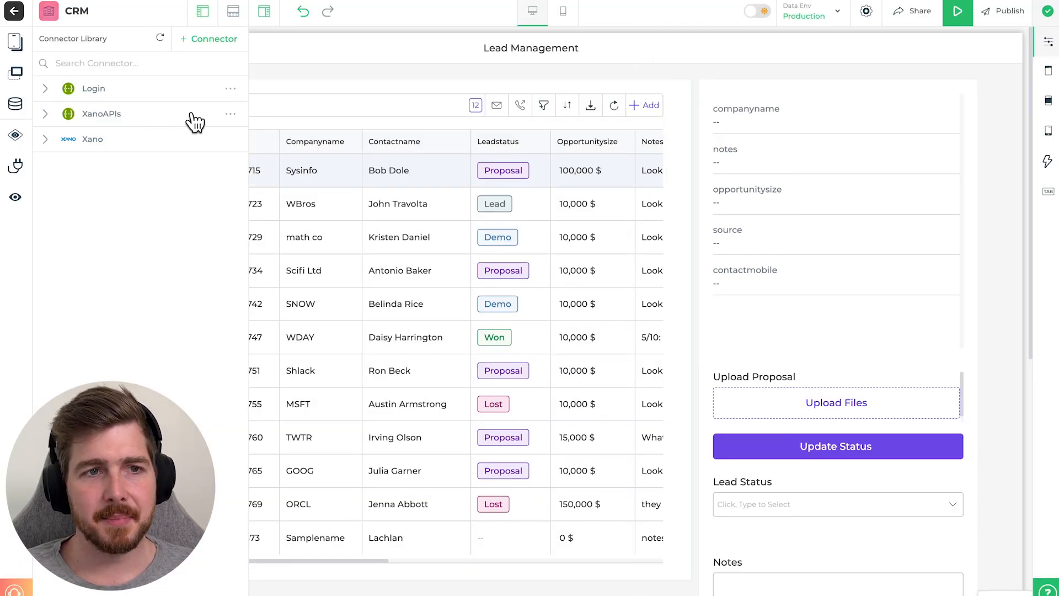
{"action": "left_click", "coordinate": [230, 115]}
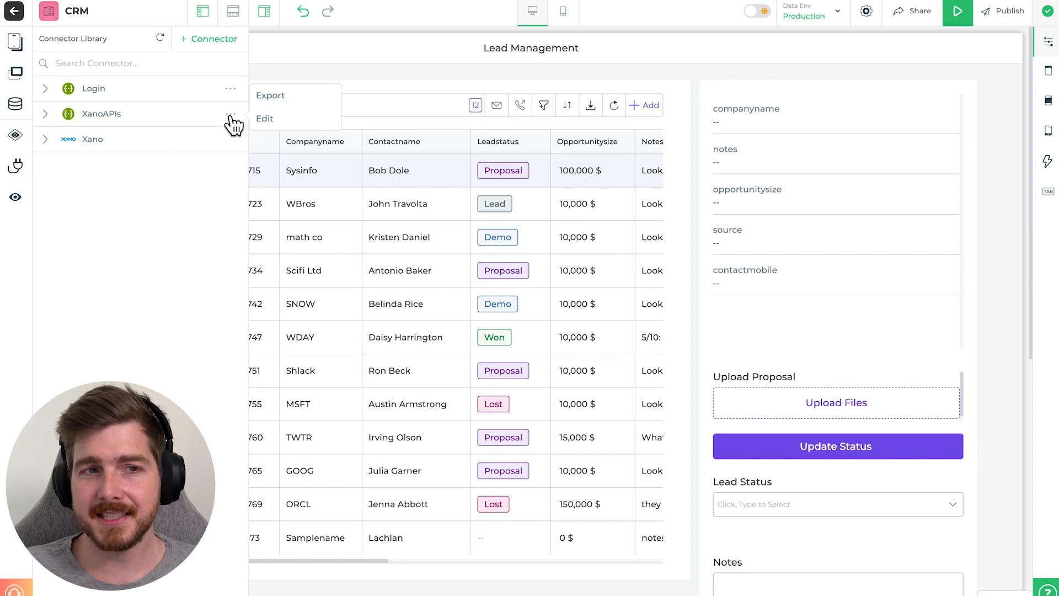
- Edit XanoAPIs and review its Multistep Authentication: SSO Token step feeding a JS Code step
{"action": "left_click", "coordinate": [293, 126]}
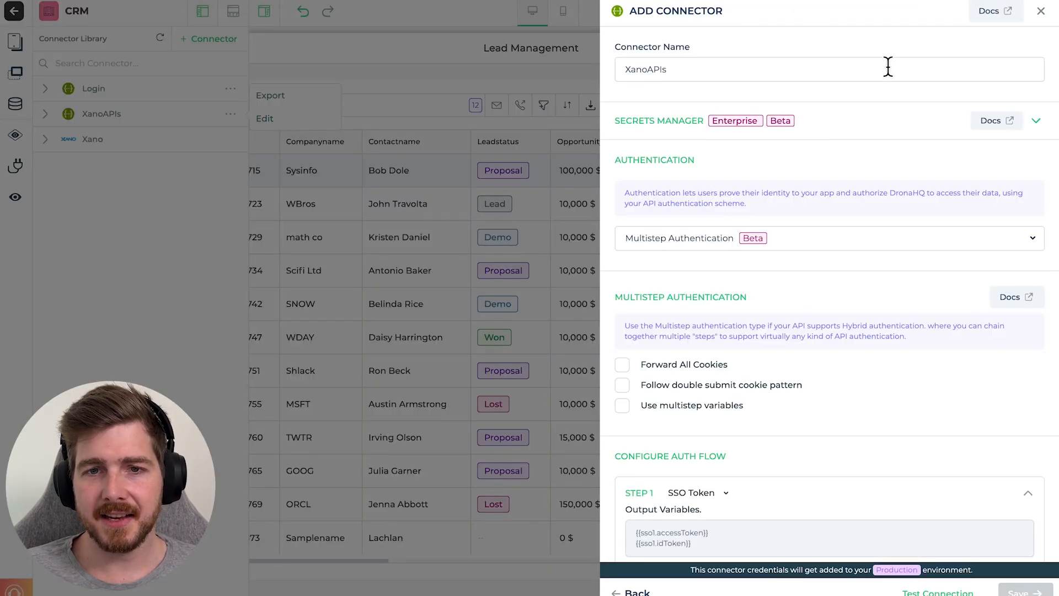
{"action": "scroll", "coordinate": [865, 290], "scroll_direction": "down", "scroll_amount": 1}
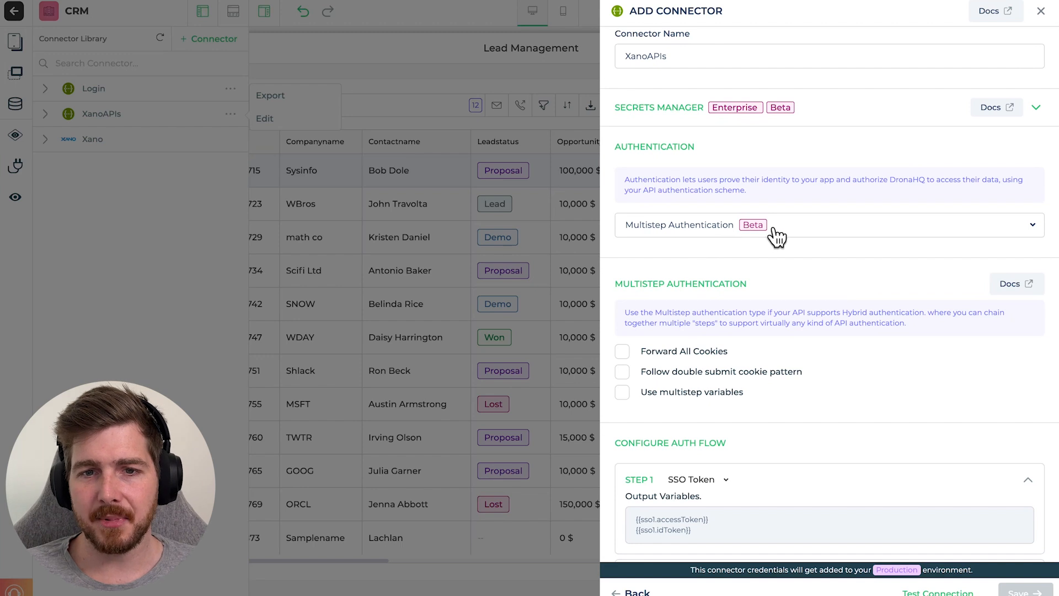
{"action": "scroll", "coordinate": [877, 215], "scroll_direction": "down", "scroll_amount": 2}
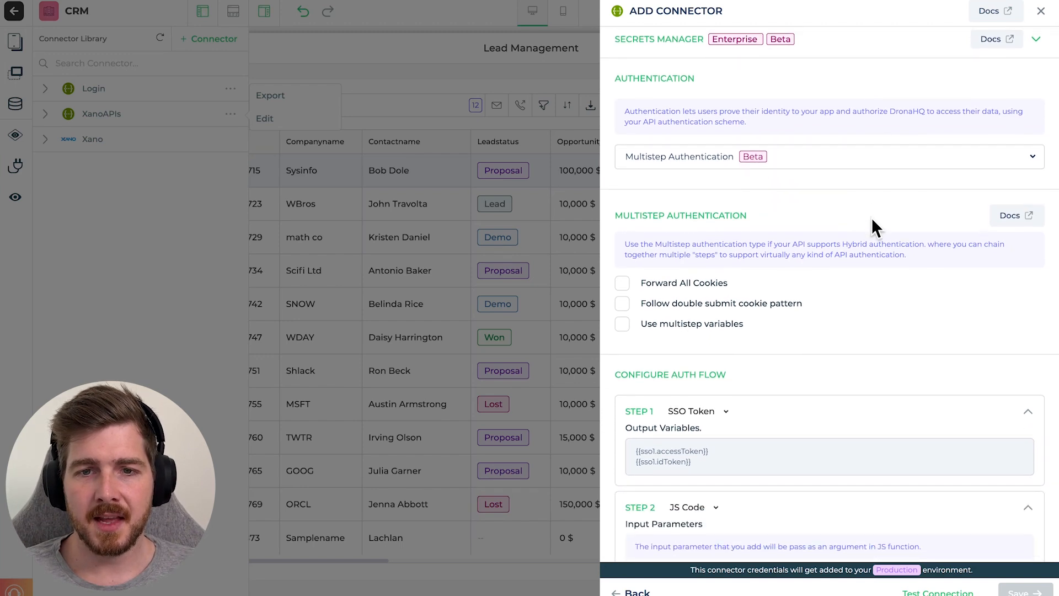
{"action": "scroll", "coordinate": [847, 213], "scroll_direction": "down", "scroll_amount": 1}
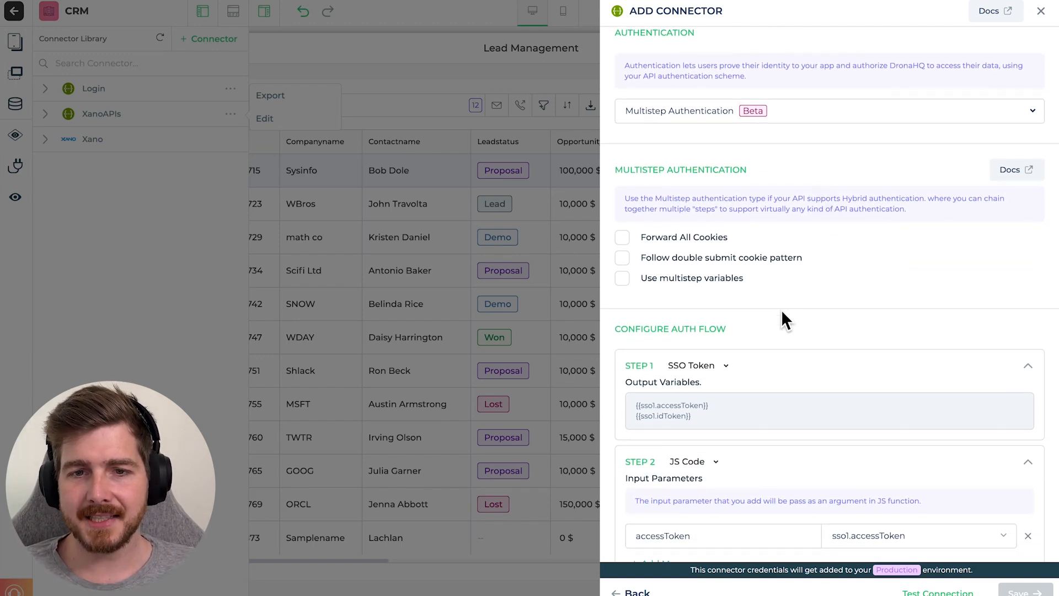
{"action": "scroll", "coordinate": [781, 317], "scroll_direction": "down", "scroll_amount": 1}
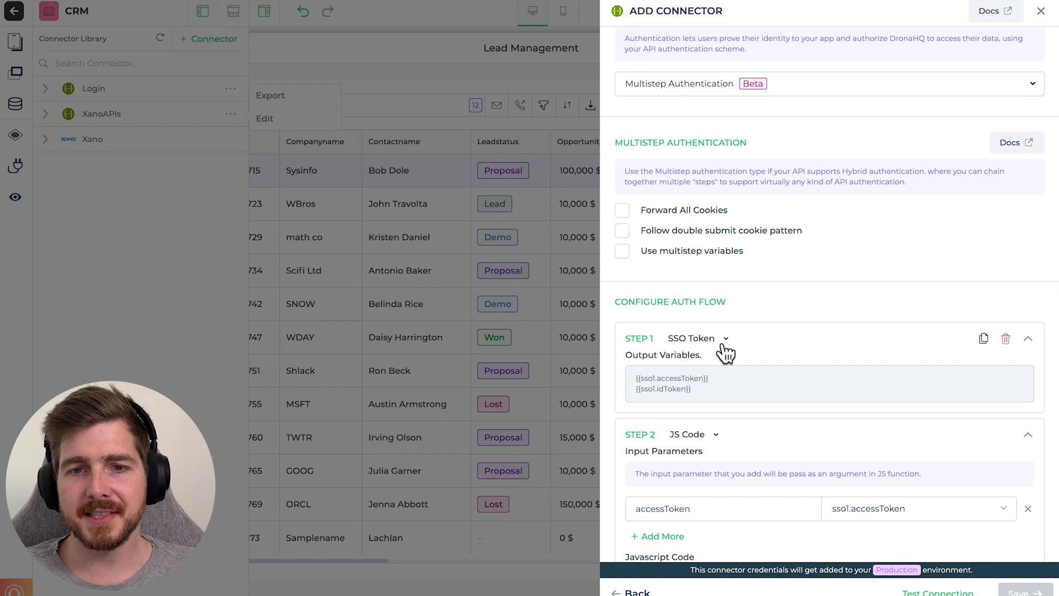
{"action": "scroll", "coordinate": [737, 333], "scroll_direction": "down", "scroll_amount": 3}
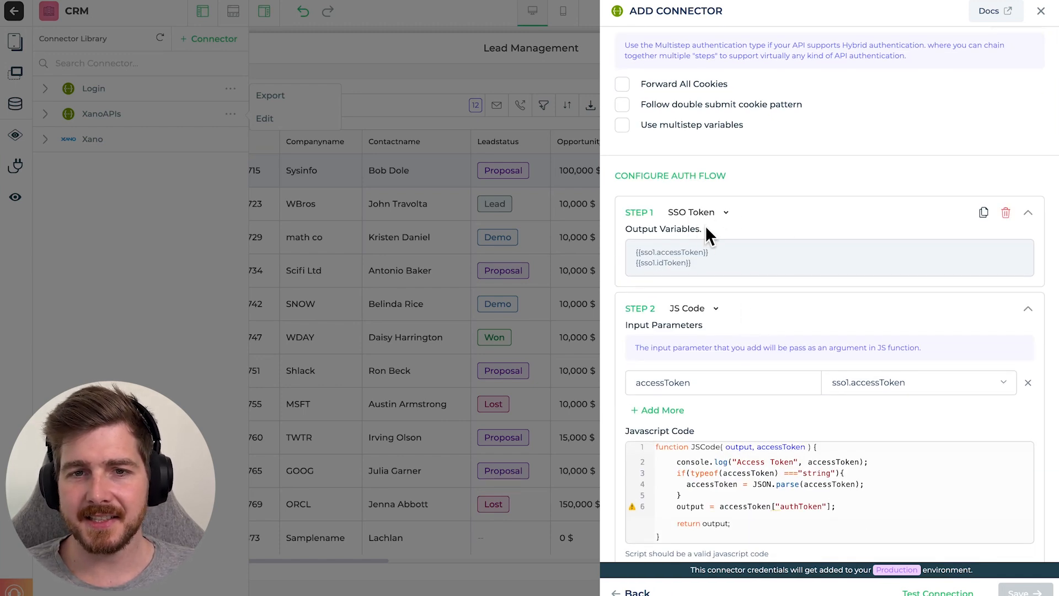
{"action": "scroll", "coordinate": [701, 237], "scroll_direction": "down", "scroll_amount": 1}
{"action": "left_click_drag", "start_coordinate": [656, 238], "coordinate": [706, 239]}
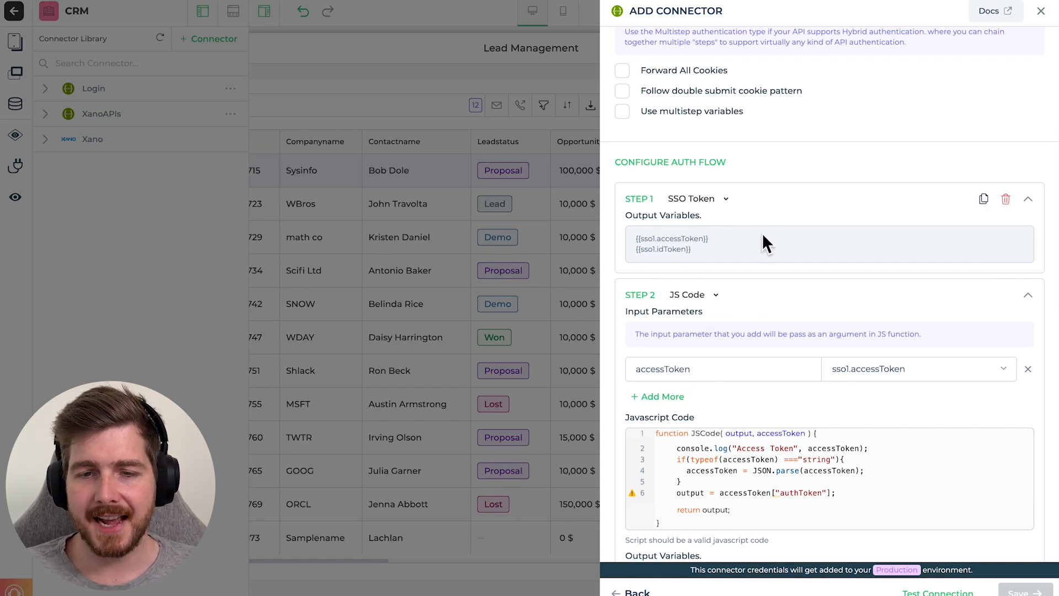
{"action": "scroll", "coordinate": [761, 213], "scroll_direction": "down", "scroll_amount": 3}
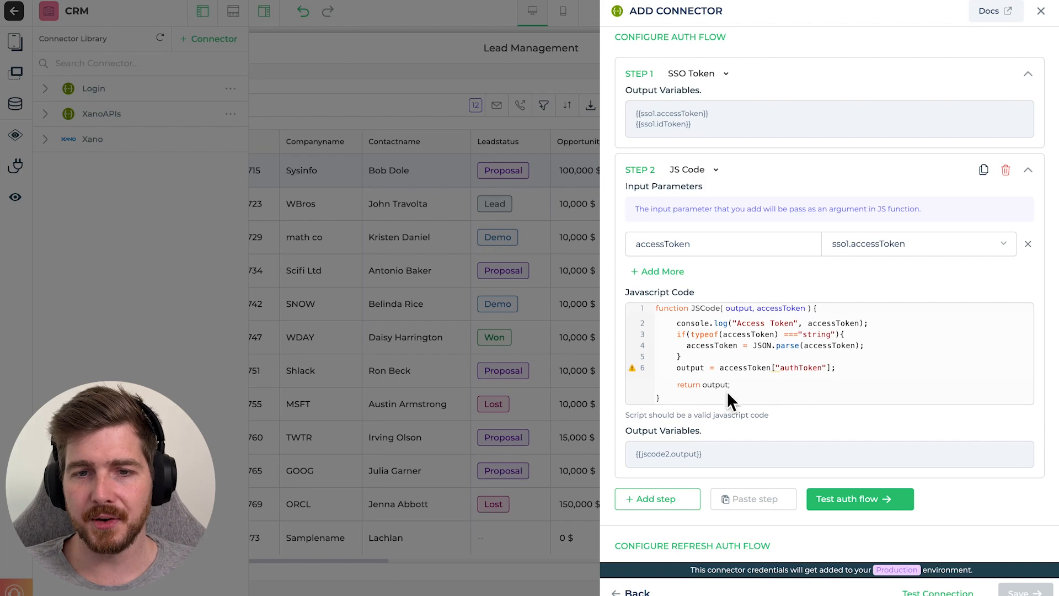
{"action": "scroll", "coordinate": [799, 367], "scroll_direction": "down", "scroll_amount": 3}
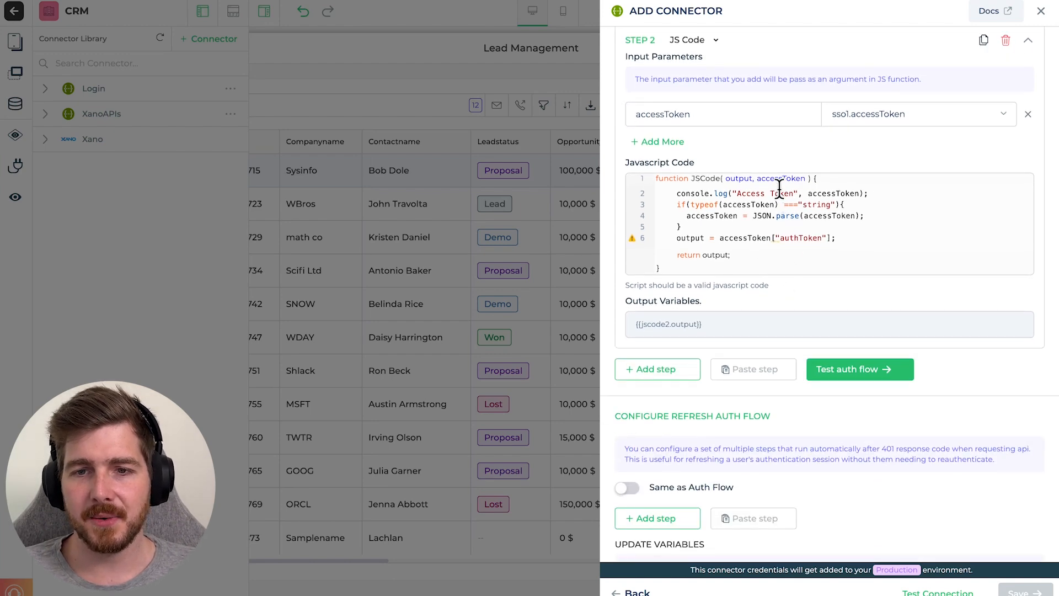
{"action": "scroll", "coordinate": [780, 190], "scroll_direction": "down", "scroll_amount": 9}
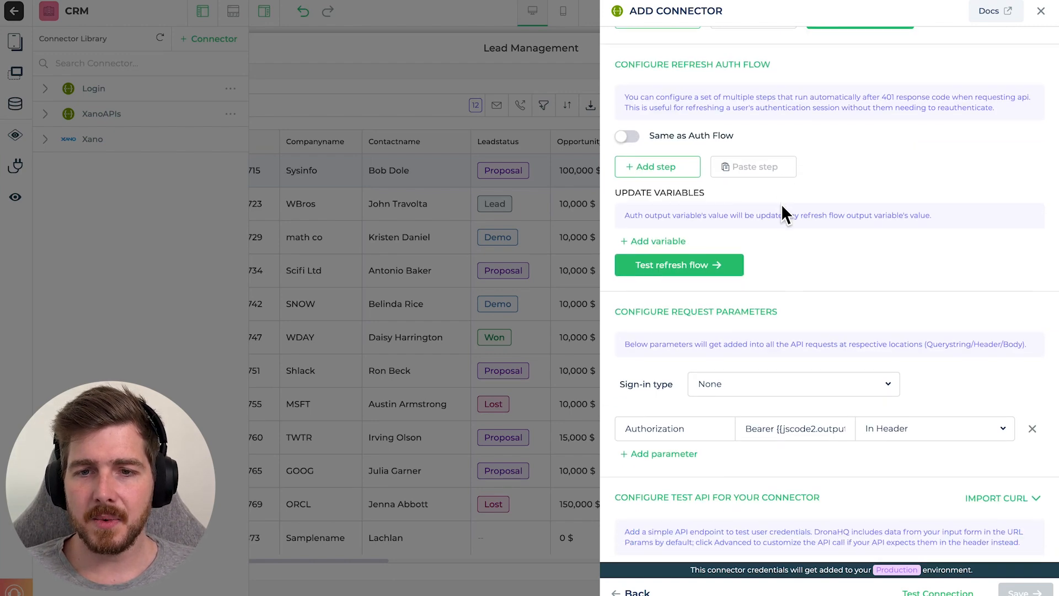
{"action": "scroll", "coordinate": [783, 206], "scroll_direction": "down", "scroll_amount": 1}
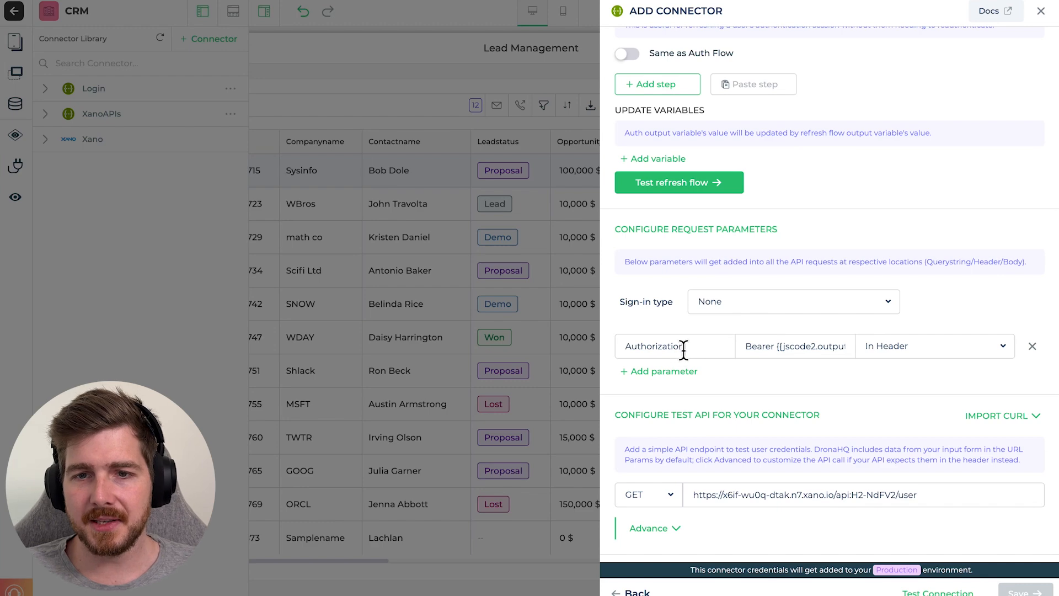
{"action": "scroll", "coordinate": [784, 353], "scroll_direction": "up", "scroll_amount": 1}
{"action": "left_click_drag", "start_coordinate": [787, 359], "coordinate": [849, 359]}
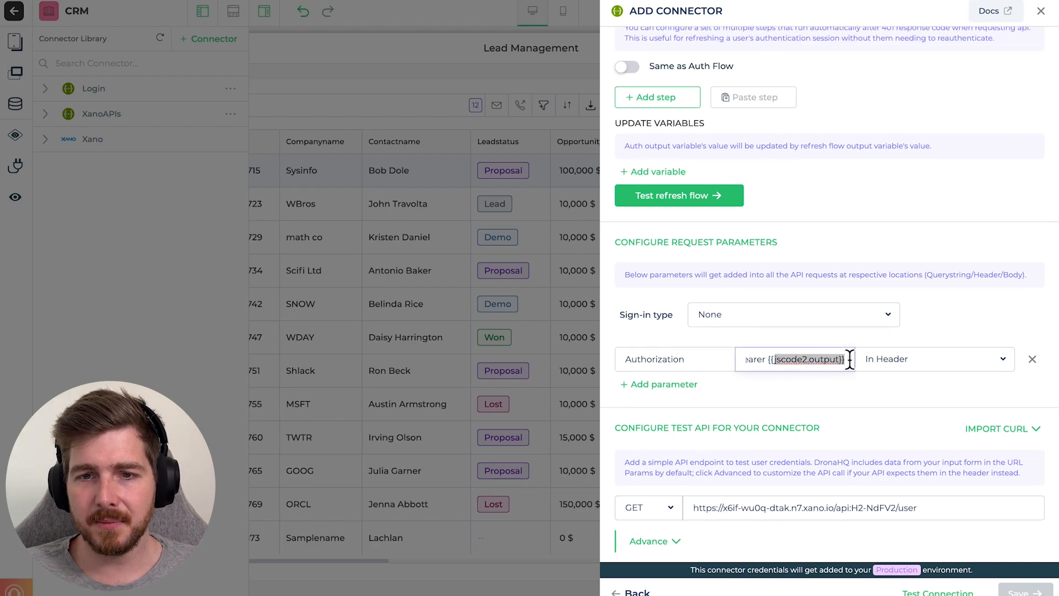
{"action": "scroll", "coordinate": [800, 237], "scroll_direction": "up", "scroll_amount": 8}
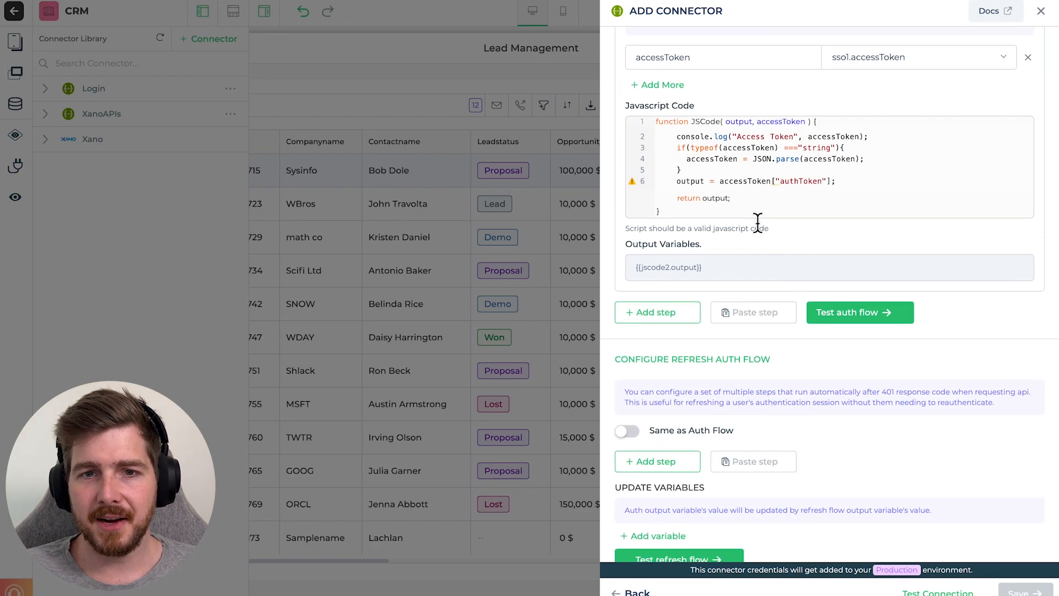
{"action": "scroll", "coordinate": [756, 169], "scroll_direction": "up", "scroll_amount": 2}
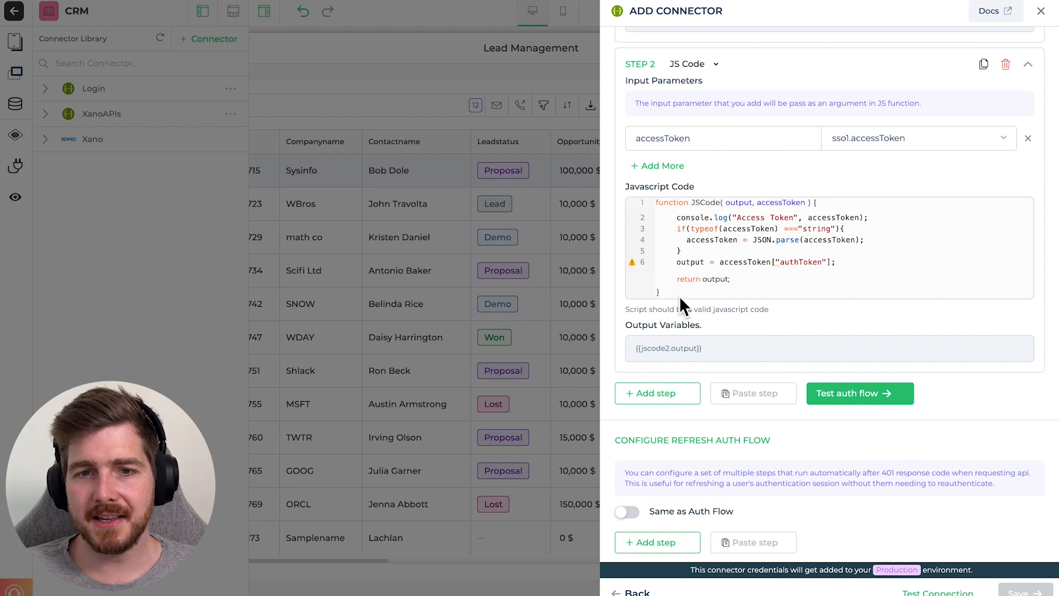
{"action": "left_click_drag", "start_coordinate": [636, 348], "coordinate": [703, 348]}
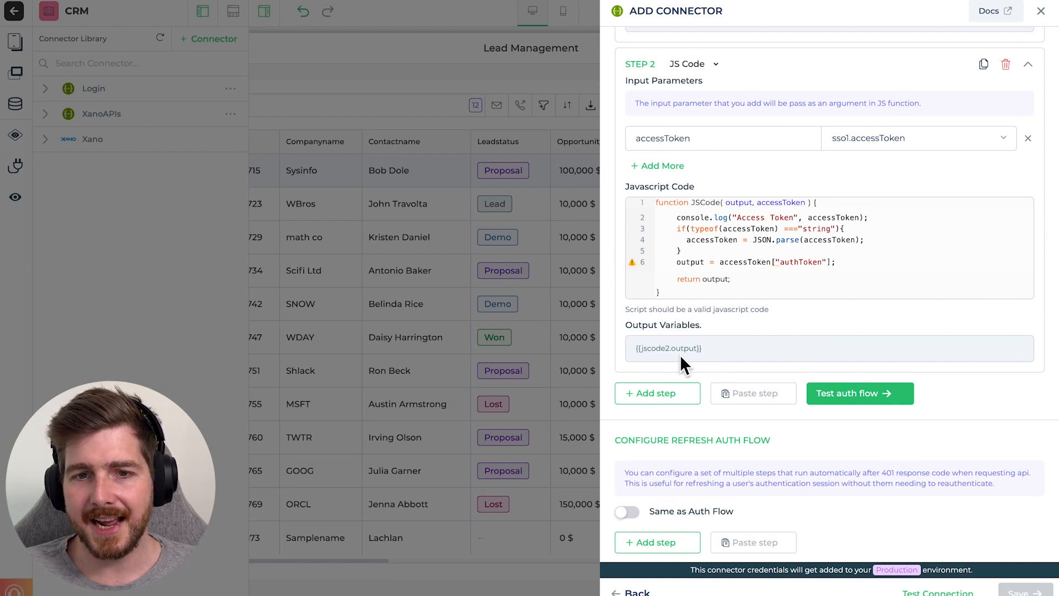
{"action": "left_click", "coordinate": [702, 347]}
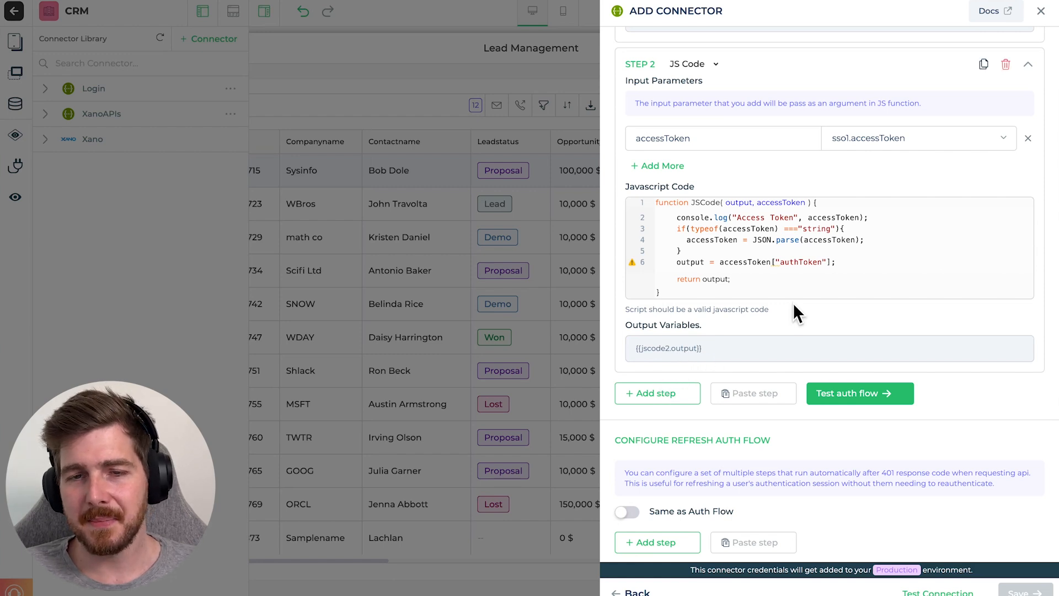
{"action": "scroll", "coordinate": [733, 259], "scroll_direction": "down", "scroll_amount": 3}
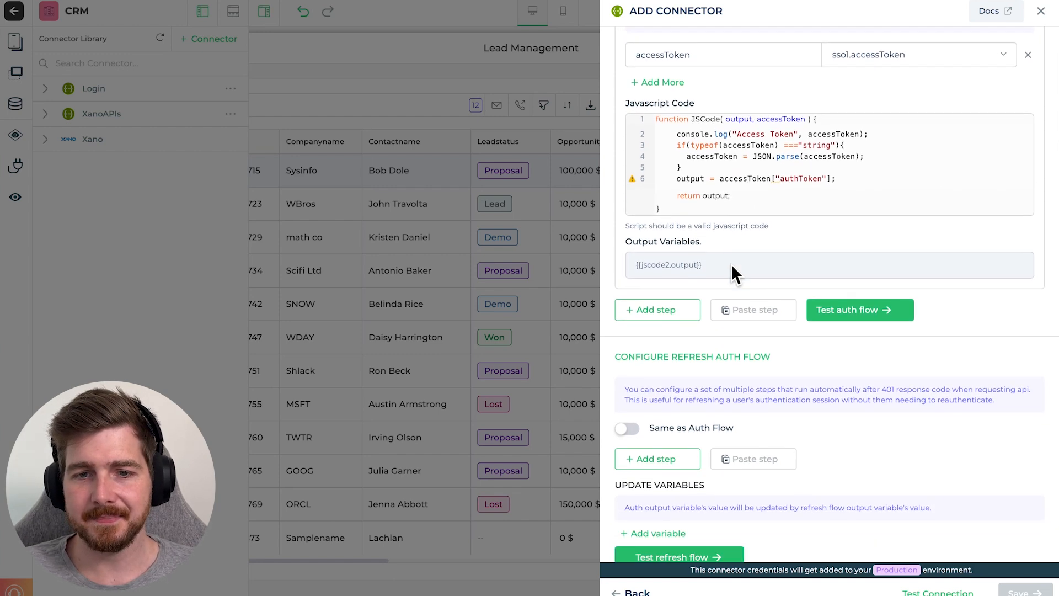
{"action": "scroll", "coordinate": [731, 264], "scroll_direction": "down", "scroll_amount": 5}
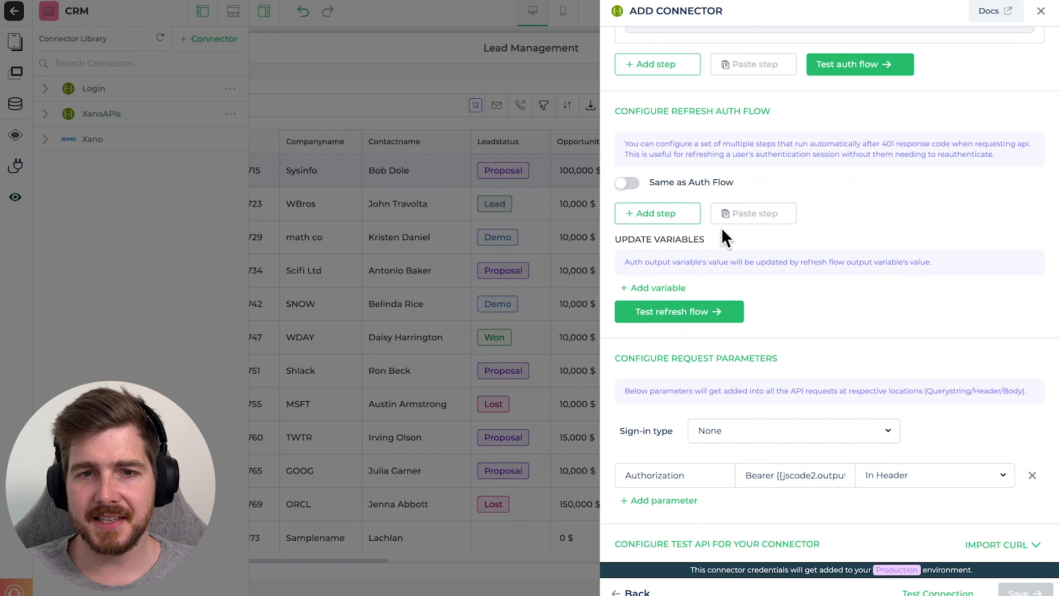
{"action": "scroll", "coordinate": [770, 339], "scroll_direction": "down", "scroll_amount": 3}
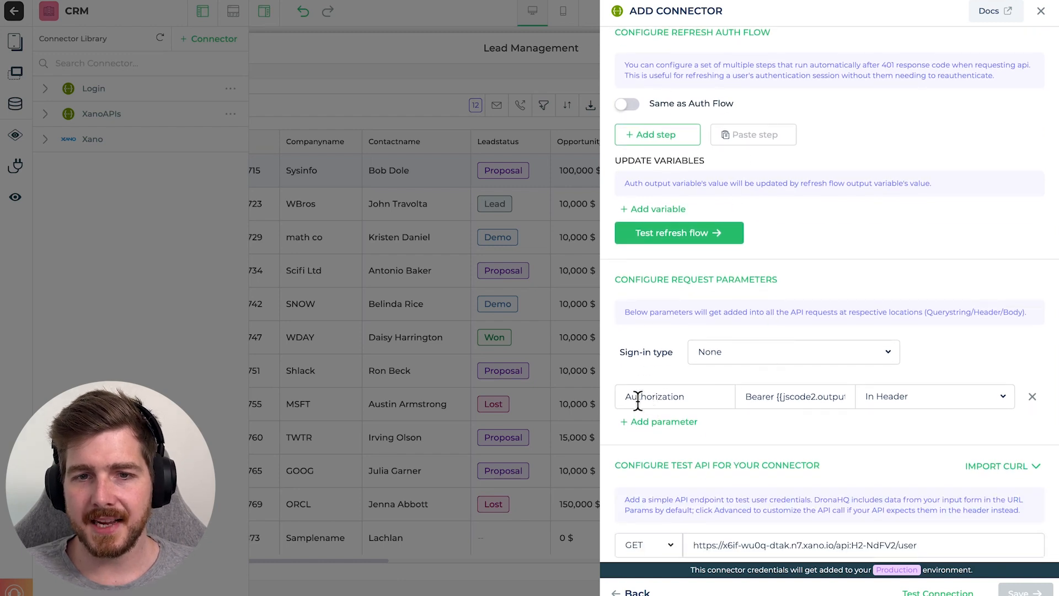
{"action": "double_click", "coordinate": [782, 398]}
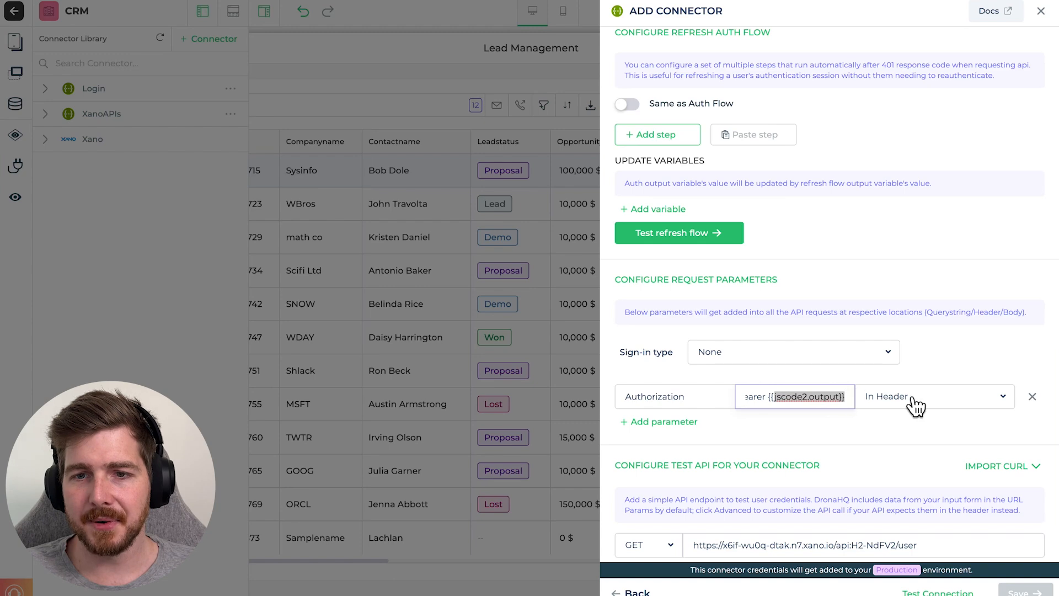
{"action": "left_click", "coordinate": [936, 345]}
{"action": "scroll", "coordinate": [743, 259], "scroll_direction": "down", "scroll_amount": 1}
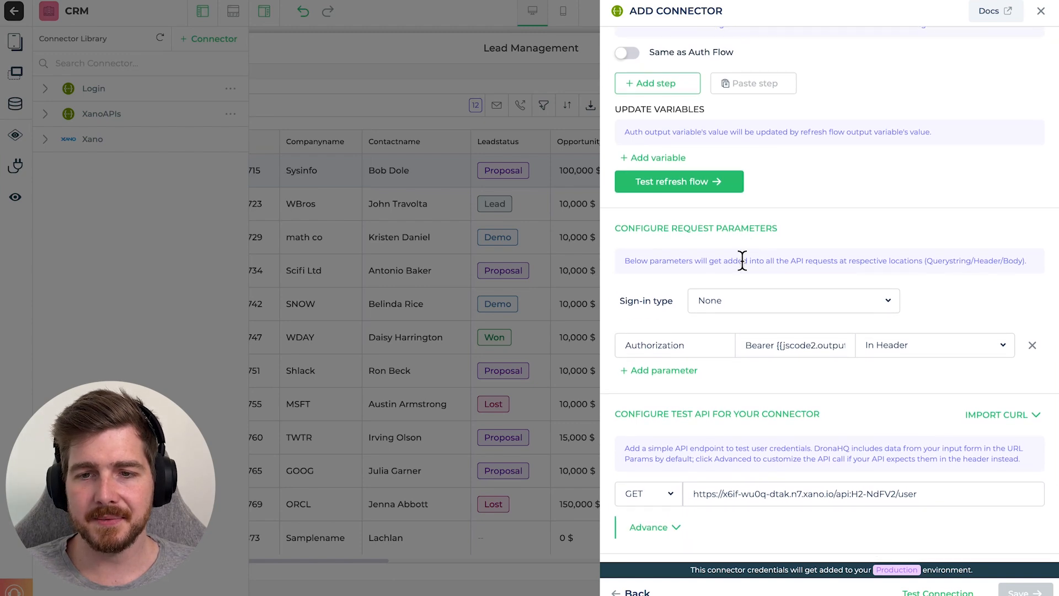
{"action": "scroll", "coordinate": [742, 262], "scroll_direction": "down", "scroll_amount": 1}
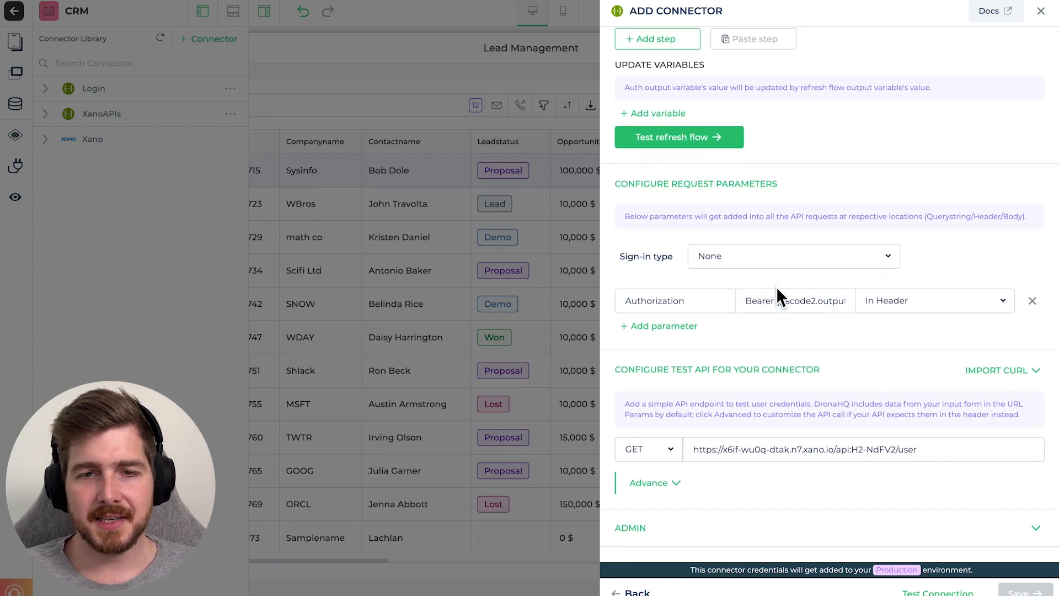
{"action": "scroll", "coordinate": [771, 305], "scroll_direction": "up", "scroll_amount": 15}
{"action": "scroll", "coordinate": [771, 208], "scroll_direction": "down", "scroll_amount": 15}
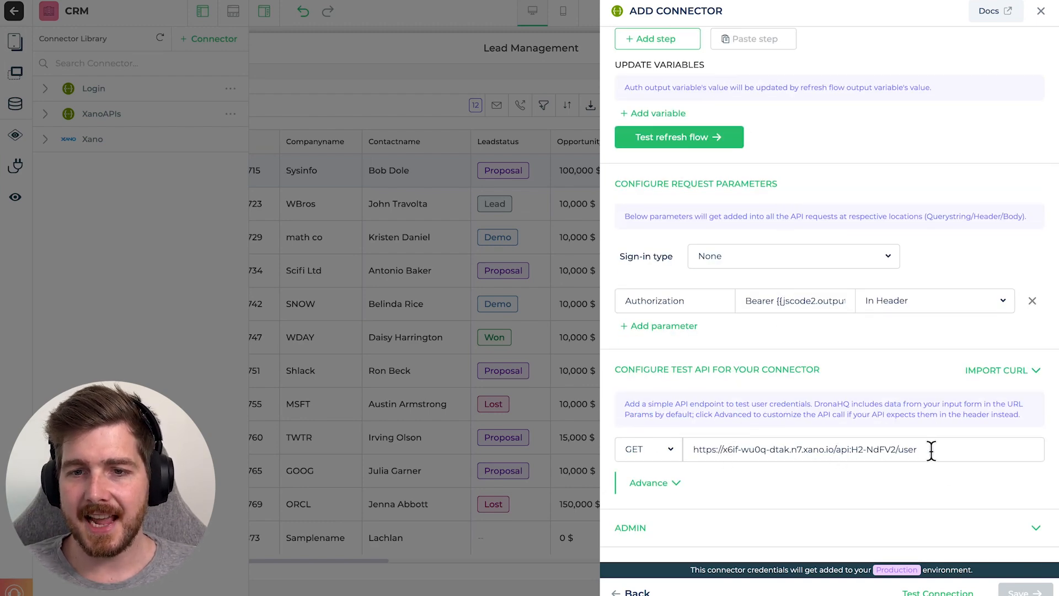
{"action": "left_click_drag", "start_coordinate": [931, 455], "coordinate": [862, 449]}
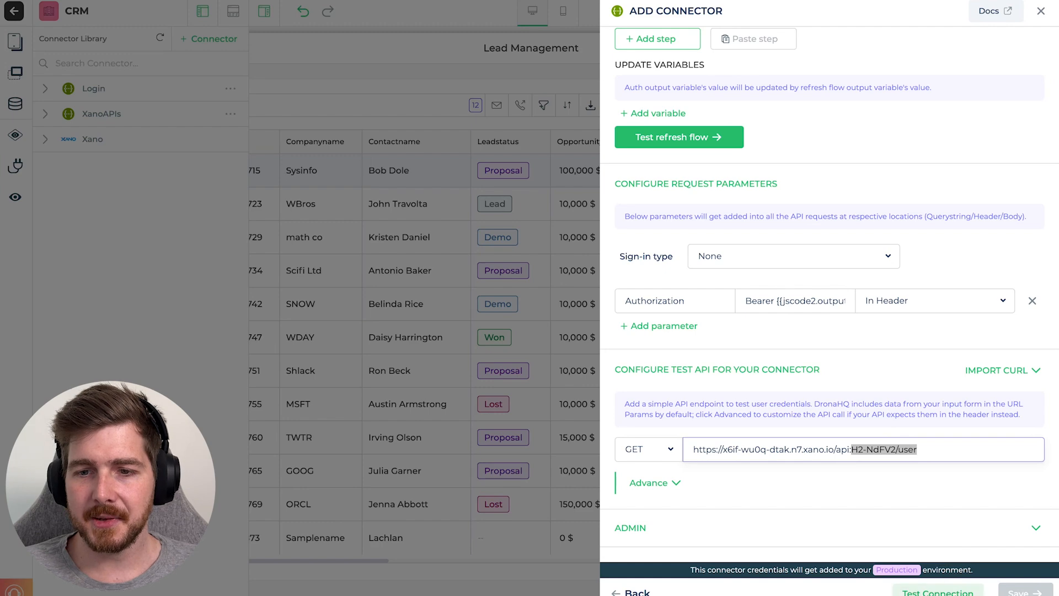
- Test the XanoAPIs connector, confirm the 200 JSON response, and close the connector panel
{"action": "left_click", "coordinate": [940, 591]}
{"action": "scroll", "coordinate": [778, 325], "scroll_direction": "down", "scroll_amount": 5}
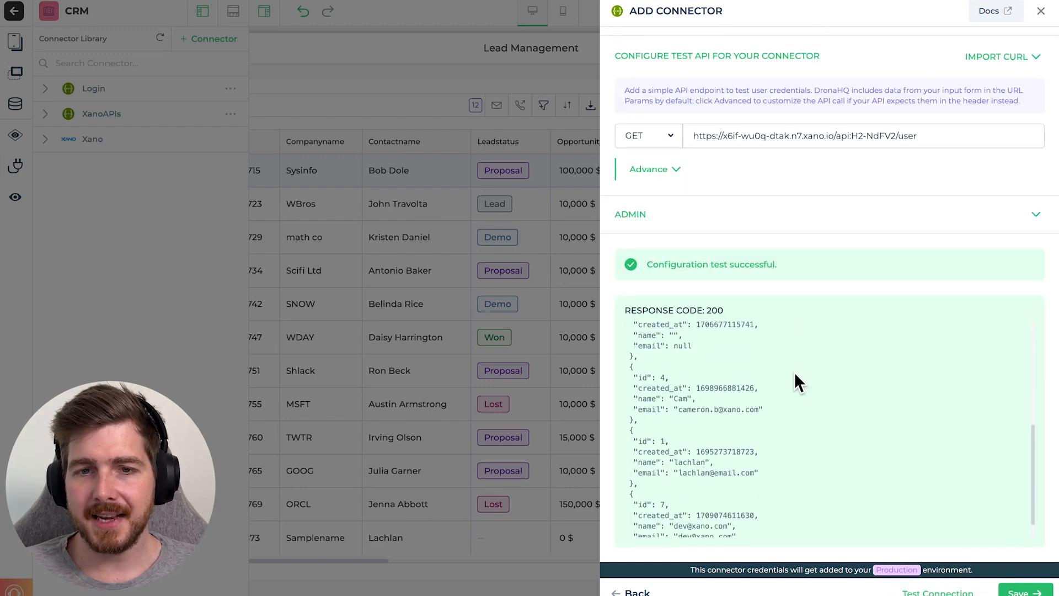
{"action": "scroll", "coordinate": [745, 440], "scroll_direction": "up", "scroll_amount": 8}
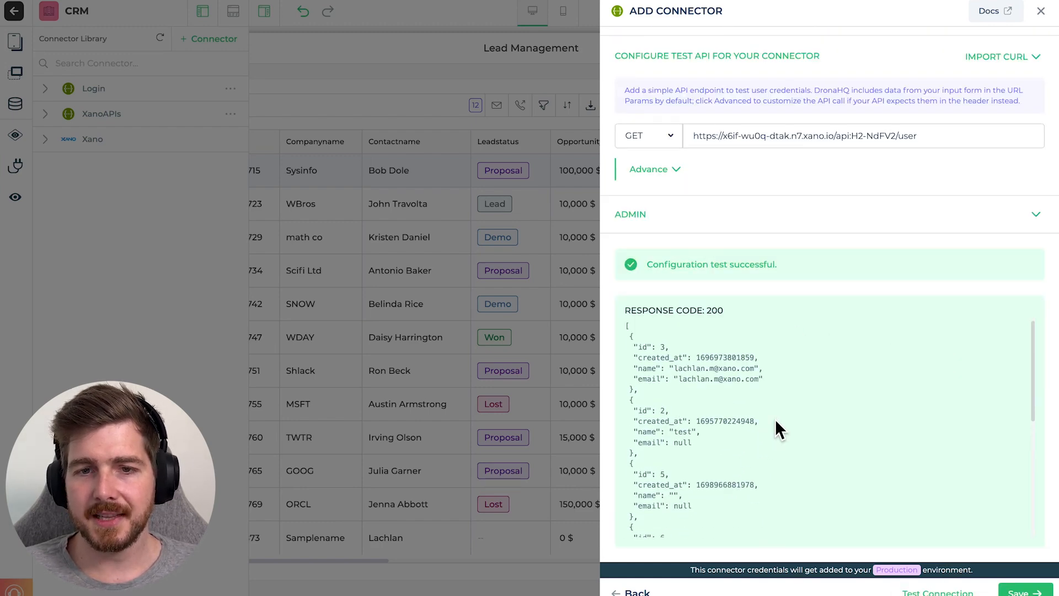
{"action": "scroll", "coordinate": [785, 431], "scroll_direction": "down", "scroll_amount": 3}
{"action": "scroll", "coordinate": [798, 429], "scroll_direction": "up", "scroll_amount": 10}
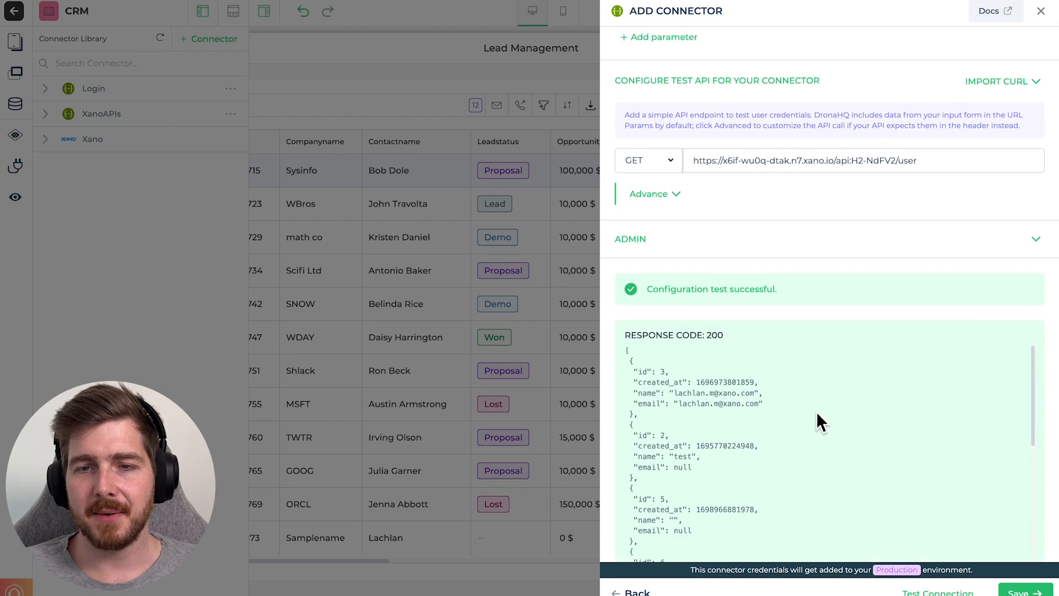
{"action": "left_click", "coordinate": [1041, 12]}
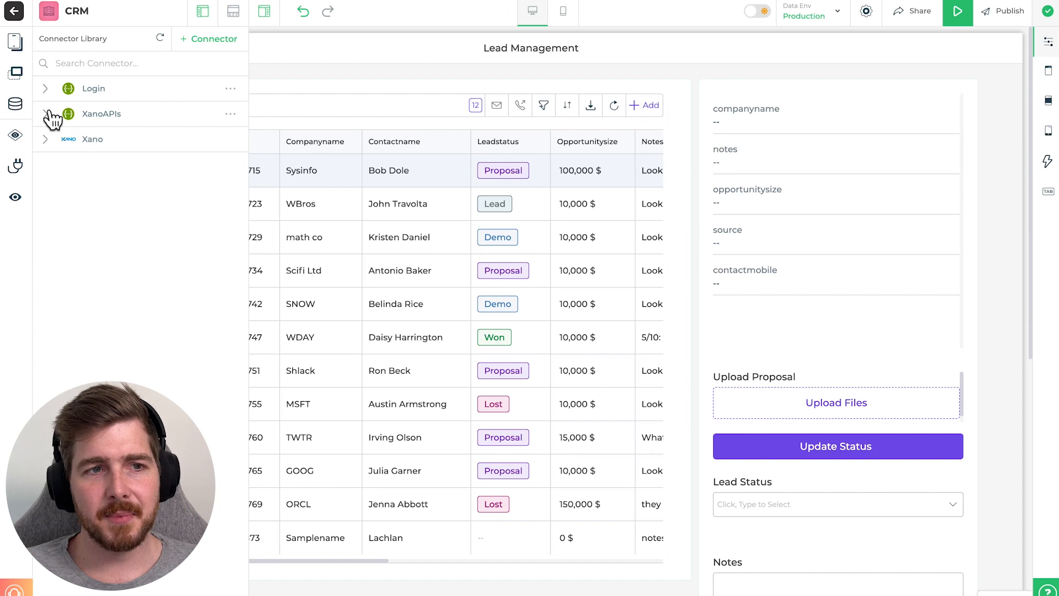
- Start a new API under XanoAPIs and copy Xano's /contacts endpoint URL
{"action": "left_click", "coordinate": [57, 115]}
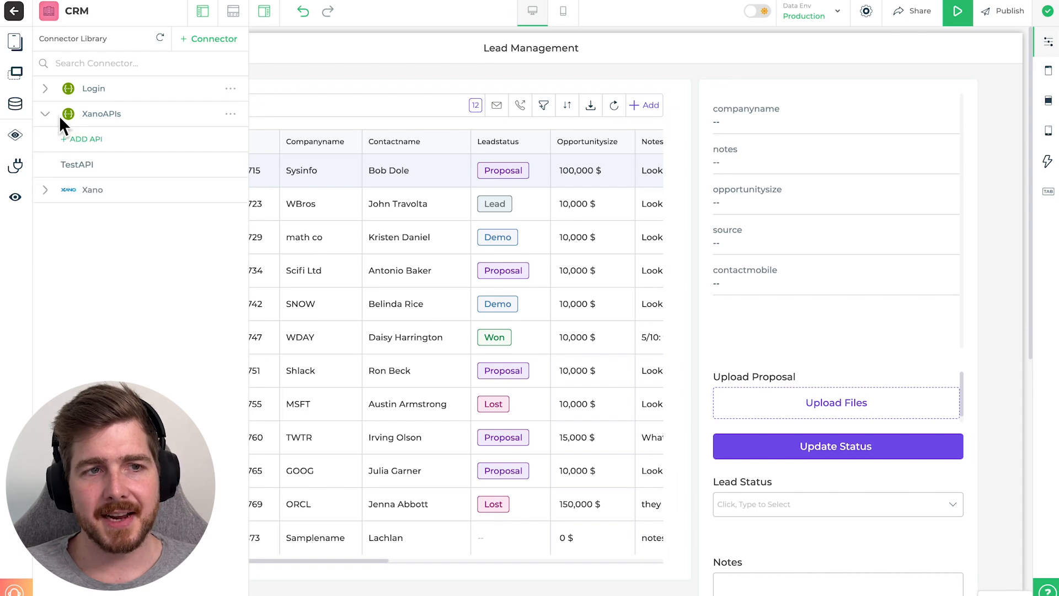
{"action": "left_click", "coordinate": [87, 139]}
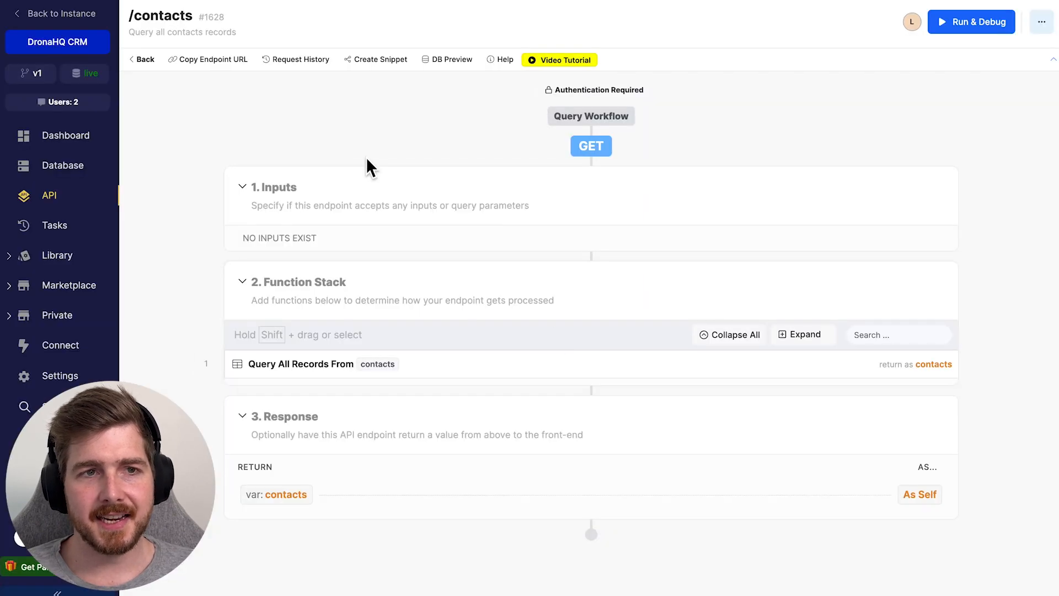
{"action": "left_click", "coordinate": [230, 67]}
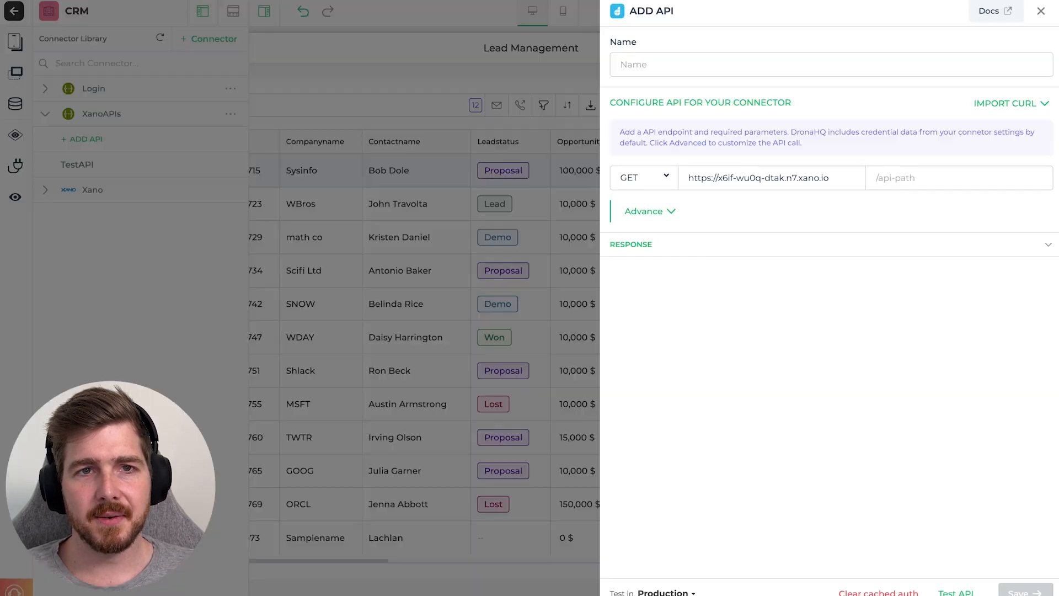
- Set the new API's path to /api:H2-NdFV2/contacts by pasting the URL and removing the base URL
{"action": "left_click", "coordinate": [934, 174]}
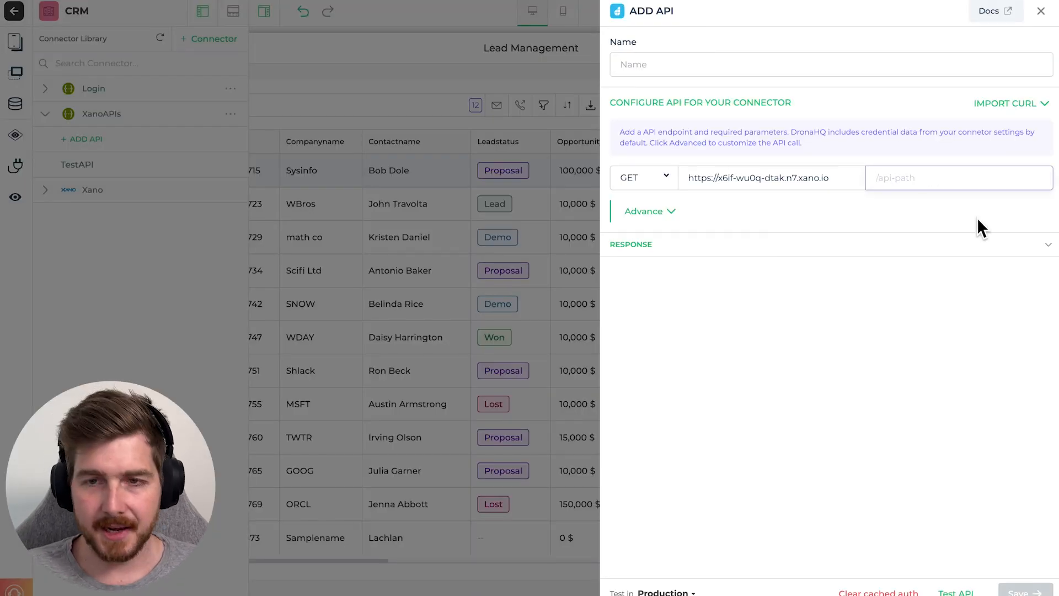
{"action": "key", "text": "ctrl+v"}
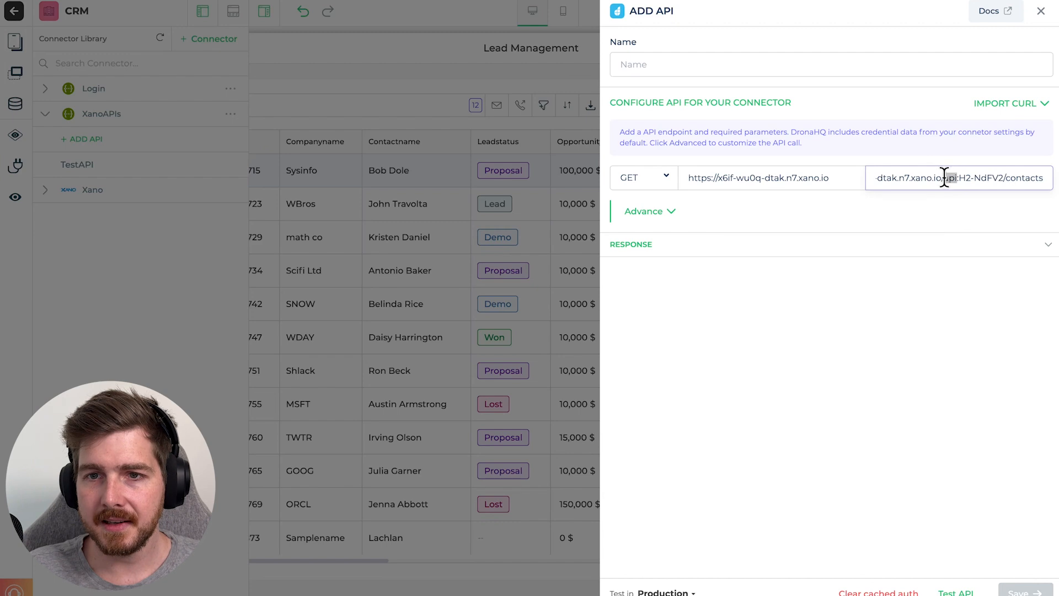
{"action": "left_click_drag", "start_coordinate": [938, 177], "coordinate": [851, 177]}
{"action": "key", "text": "BackSpace"}
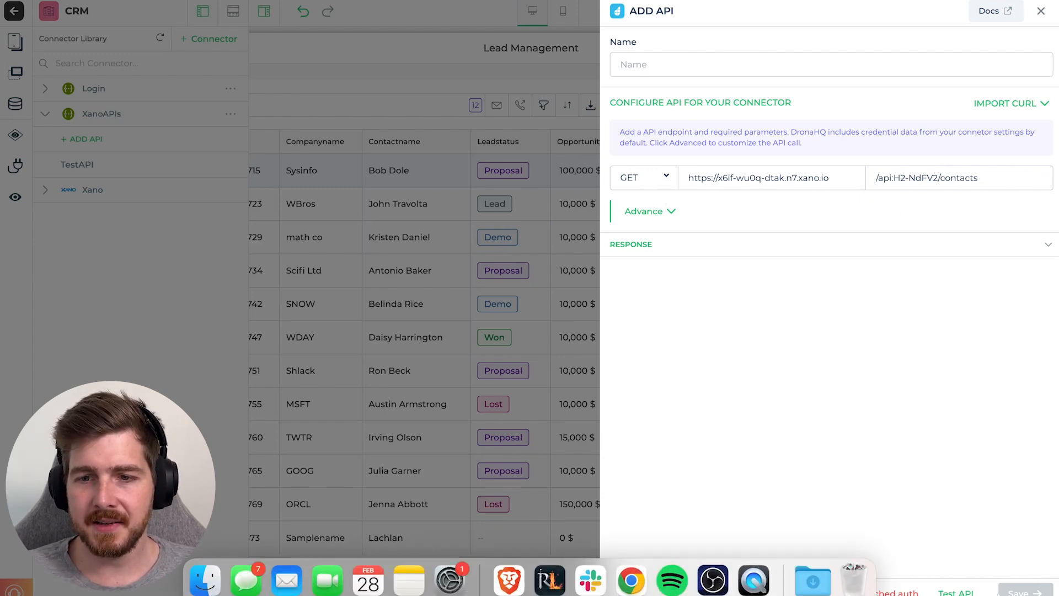
- Test the contacts GET API, check the 200 OK lead records, and close the panel
{"action": "left_click", "coordinate": [956, 592]}
{"action": "scroll", "coordinate": [861, 386], "scroll_direction": "down", "scroll_amount": 2}
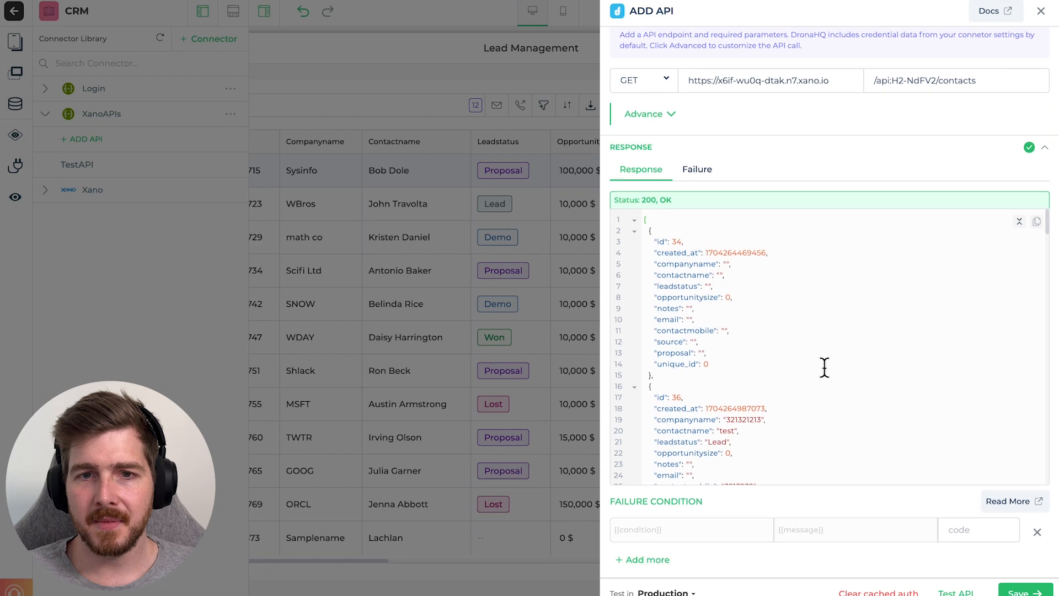
{"action": "scroll", "coordinate": [730, 218], "scroll_direction": "down", "scroll_amount": 10}
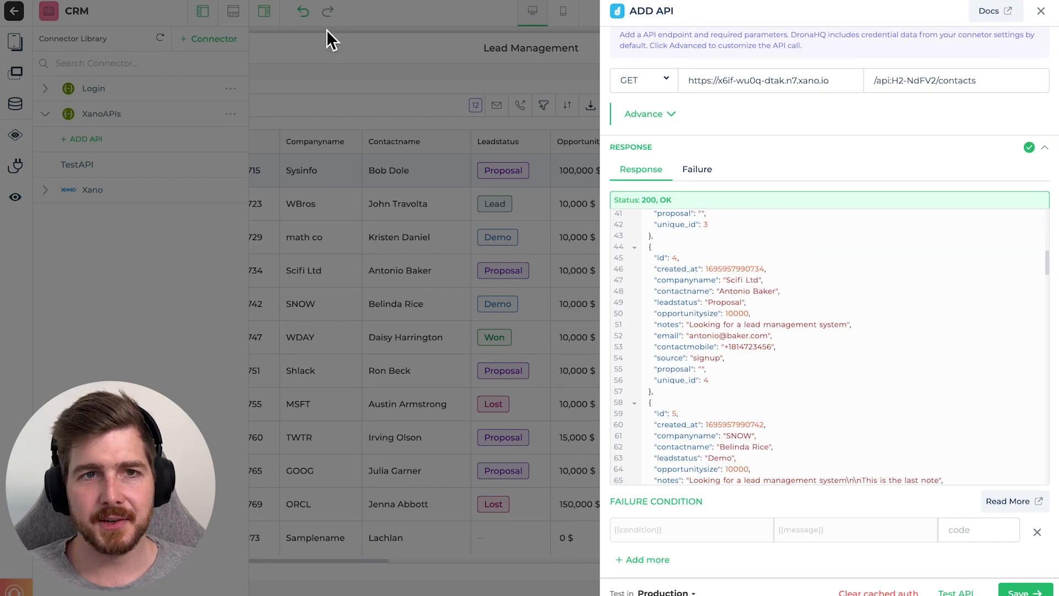
{"action": "scroll", "coordinate": [803, 347], "scroll_direction": "down", "scroll_amount": 15}
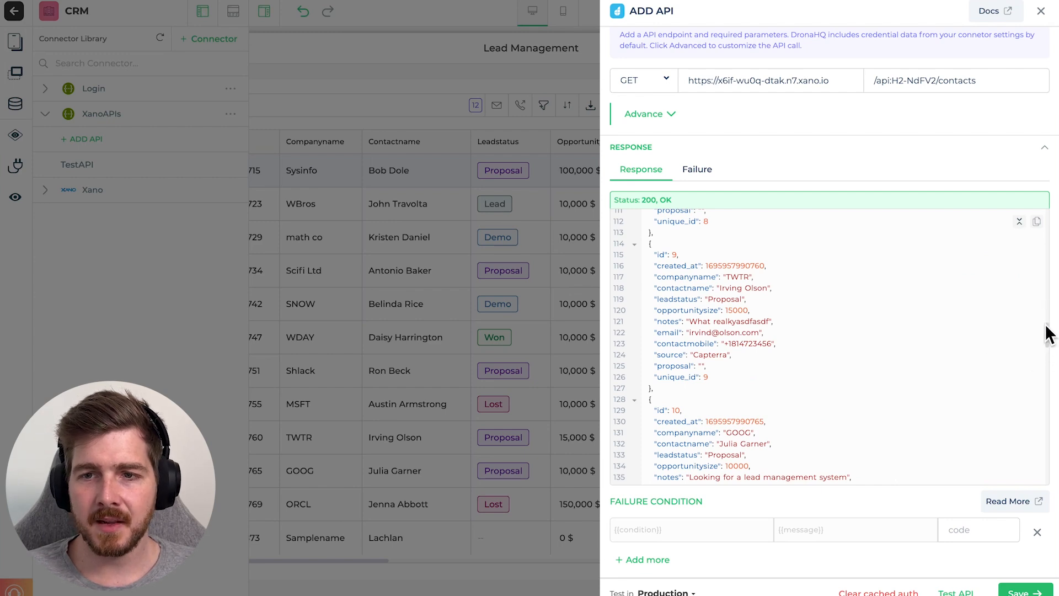
{"action": "left_click_drag", "start_coordinate": [1048, 334], "coordinate": [1036, 190]}
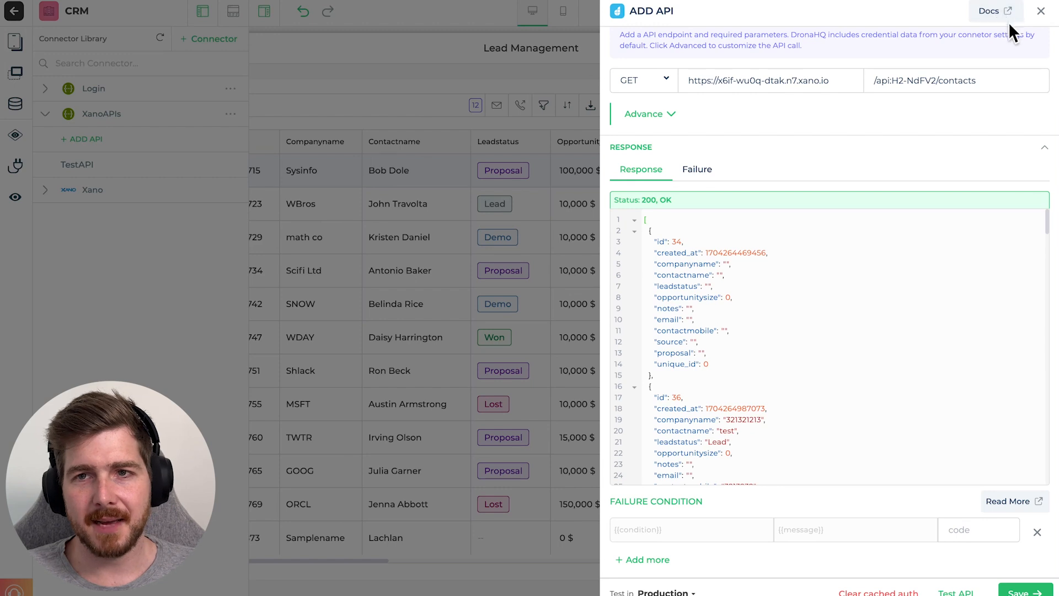
{"action": "left_click", "coordinate": [1041, 11]}
{"action": "left_click", "coordinate": [54, 192]}
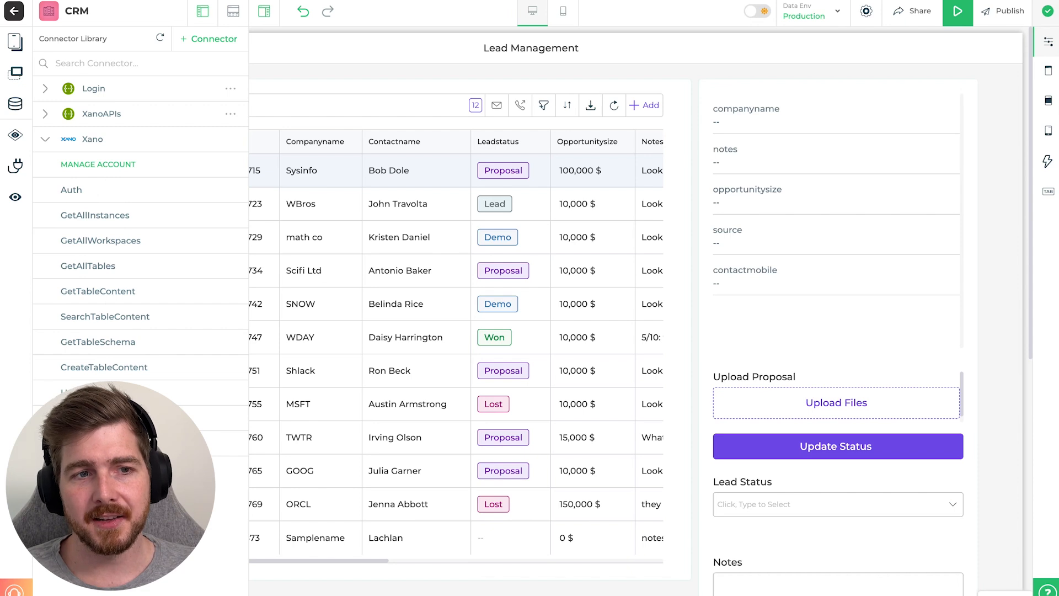
{"action": "left_click", "coordinate": [48, 114]}
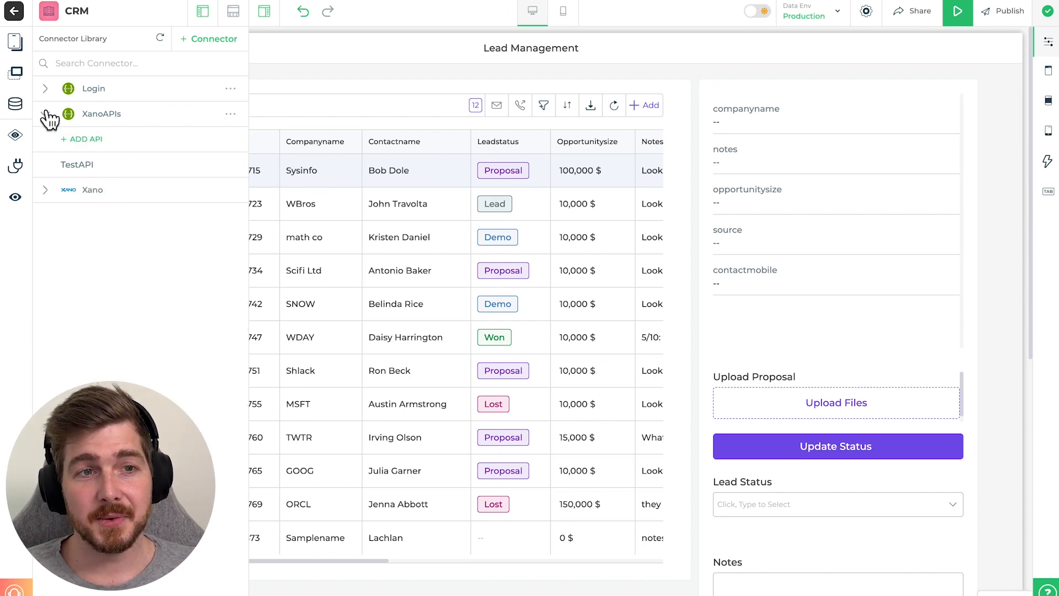